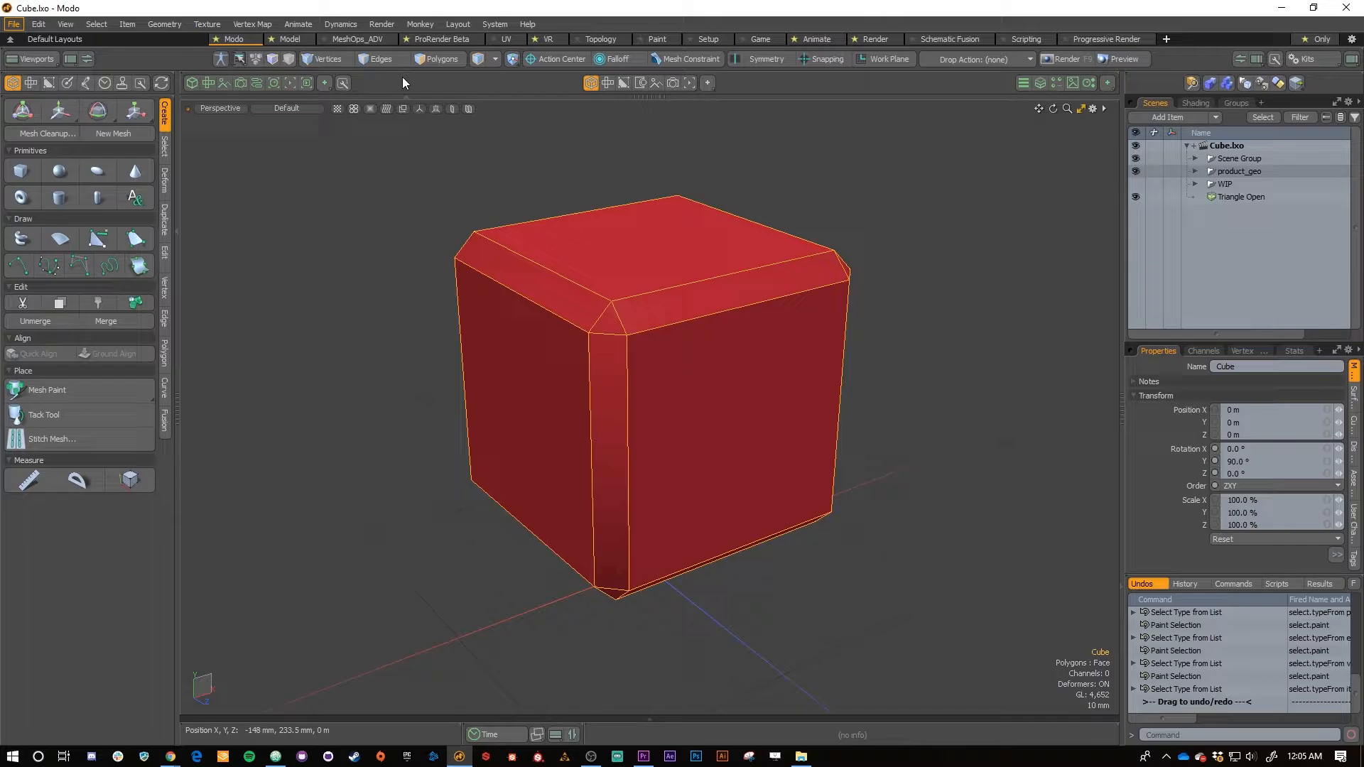
Cycle the selection mode through edges, polygons and items on the beveled cube
{"action": "key", "text": "2"}
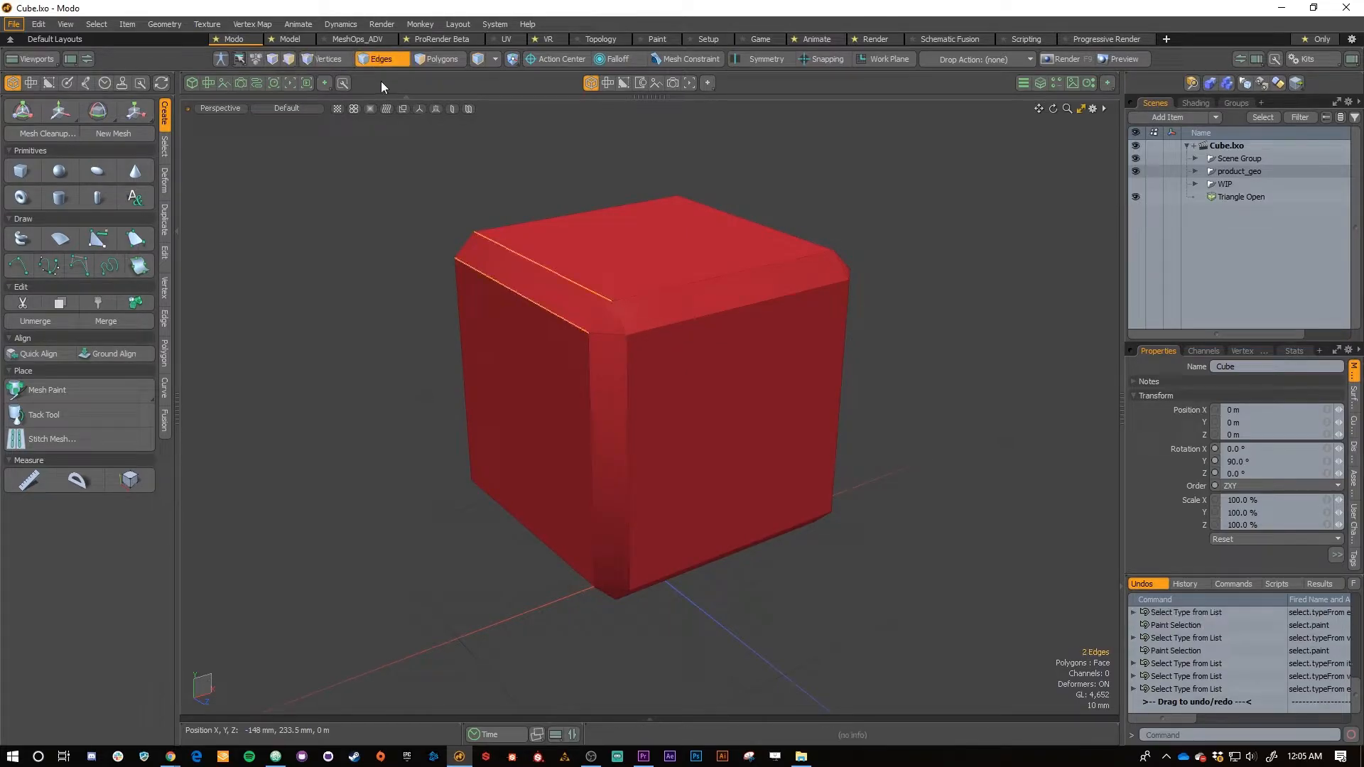
{"action": "key", "text": "3"}
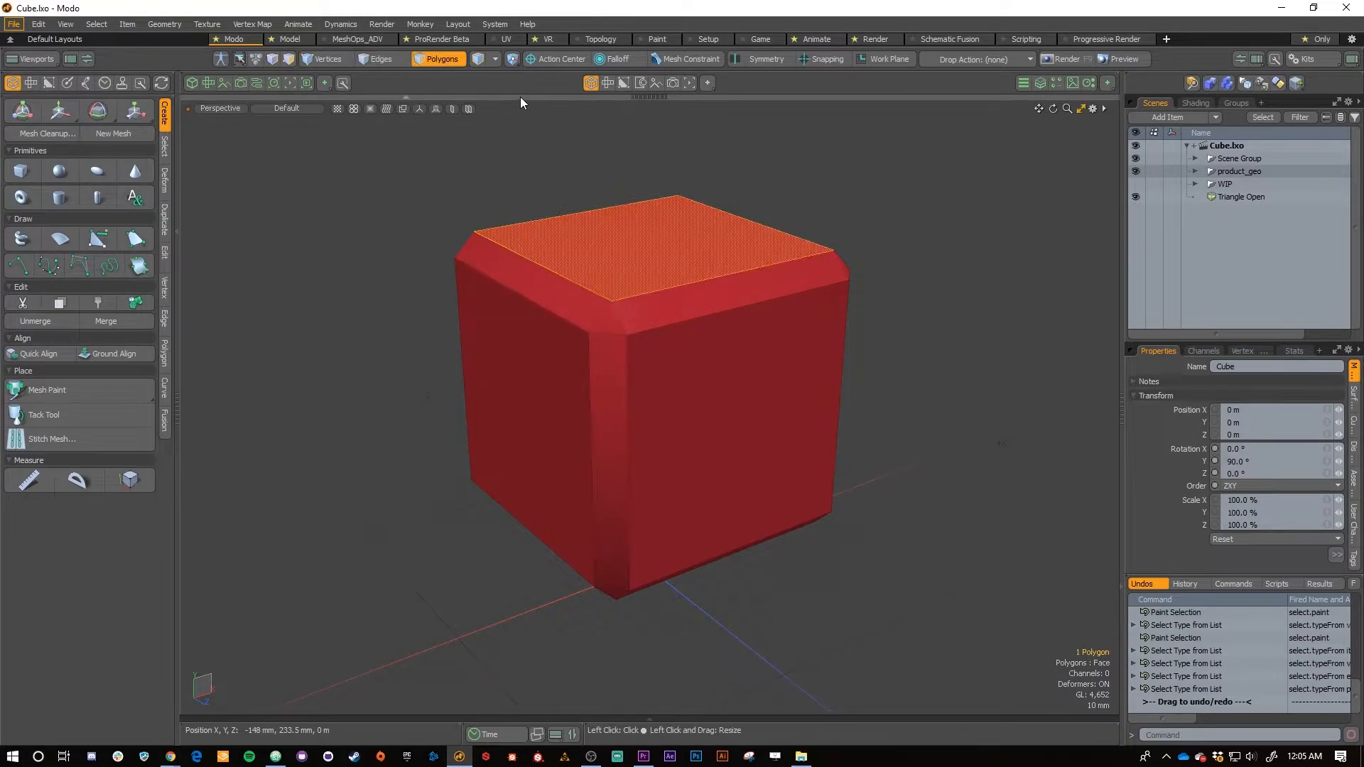
{"action": "key", "text": "4"}
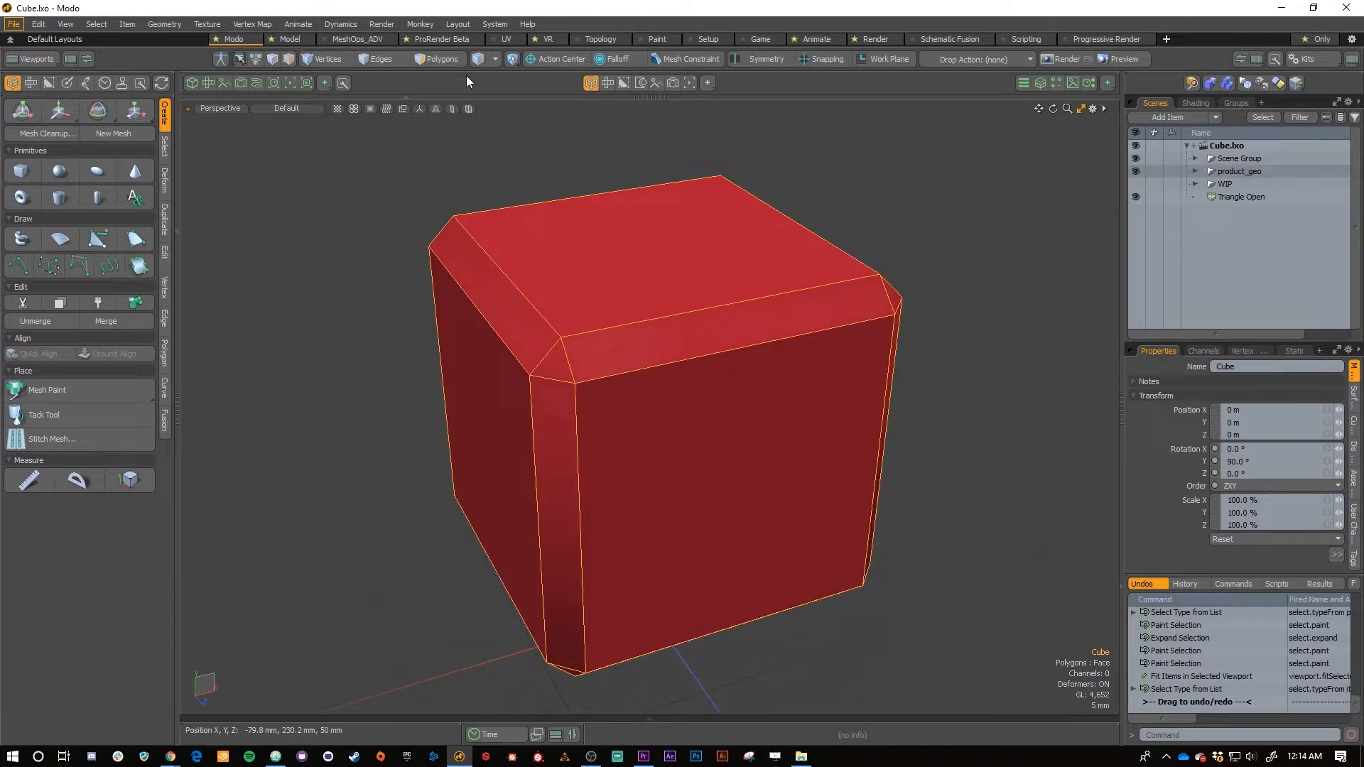
{"action": "key", "text": "6"}
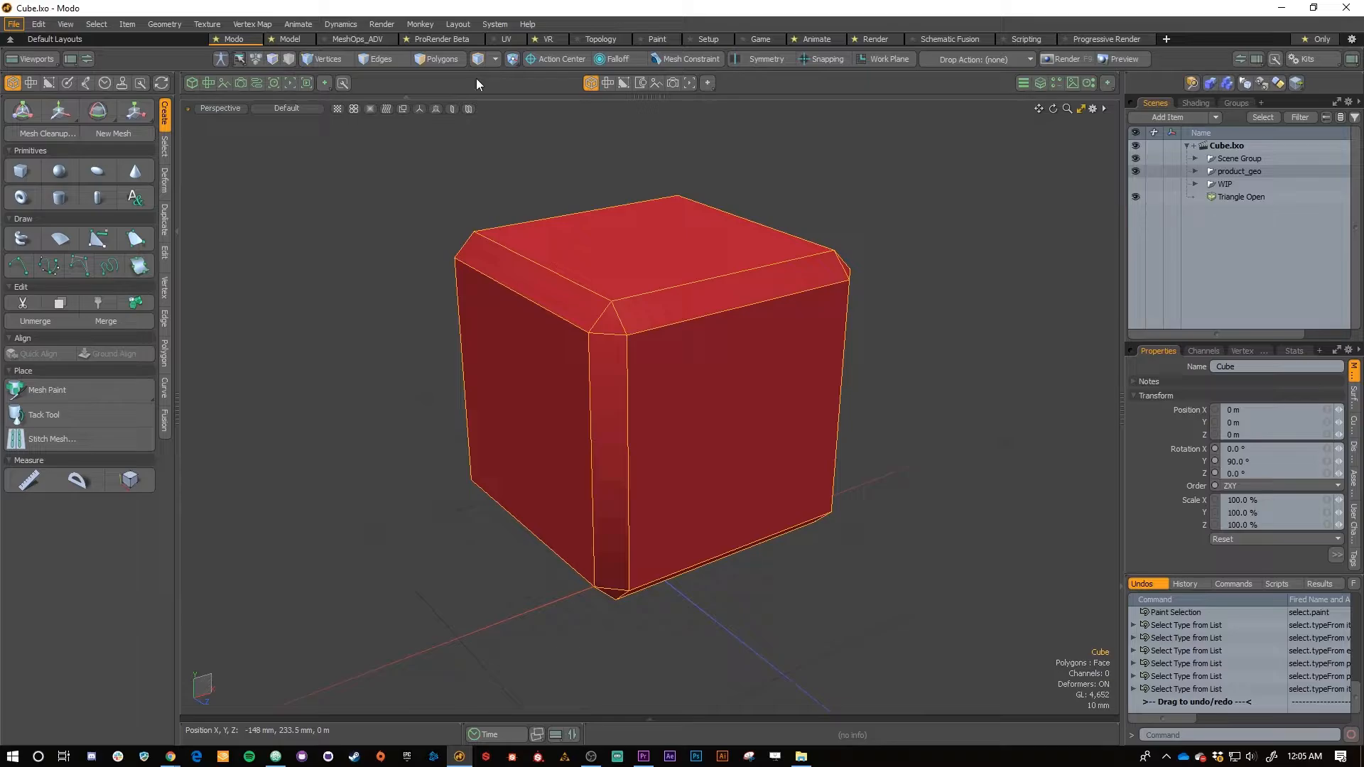
Convert the cube's selected top polygon to its vertices, to its edges and back to a polygon selection
{"action": "key", "text": "alt"}
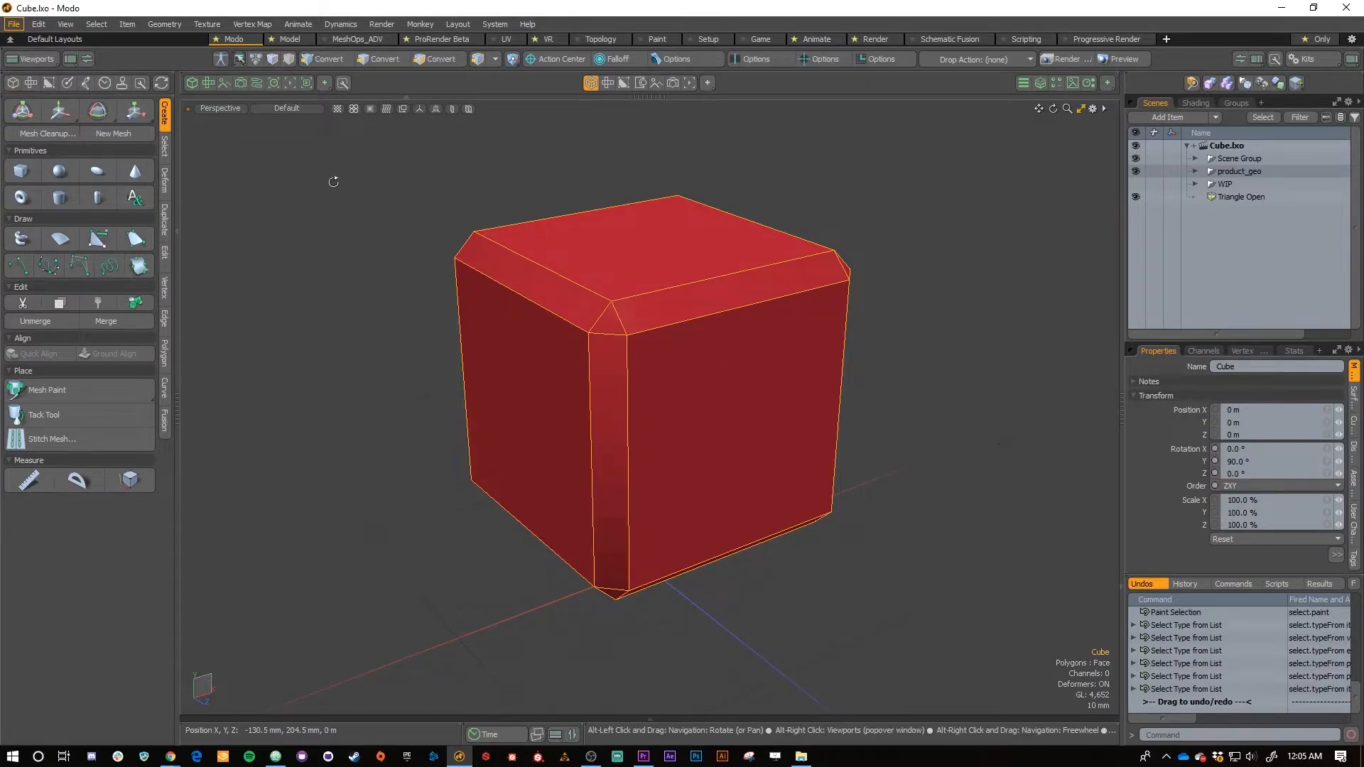
{"action": "key", "text": "alt+1"}
{"action": "key", "text": "3"}
{"action": "key", "text": "alt+1"}
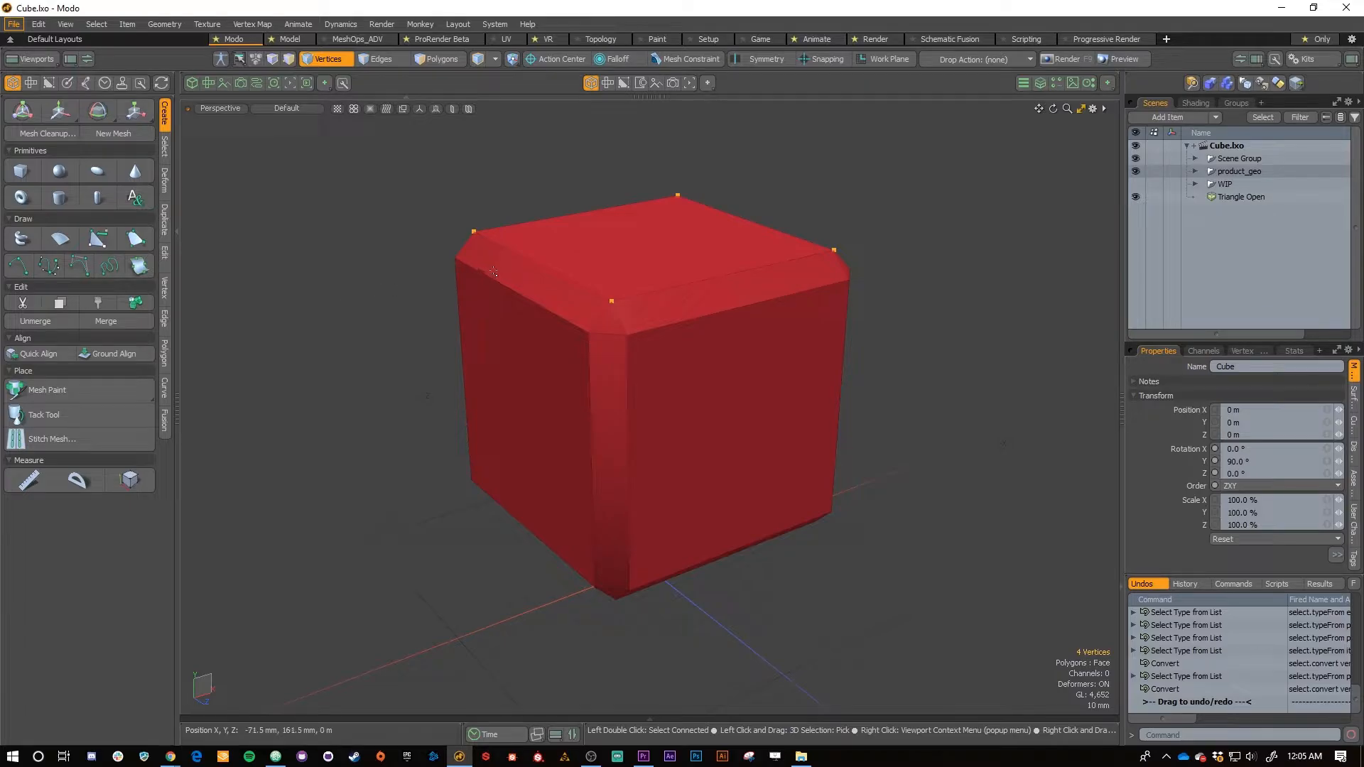
{"action": "key", "text": "alt+2"}
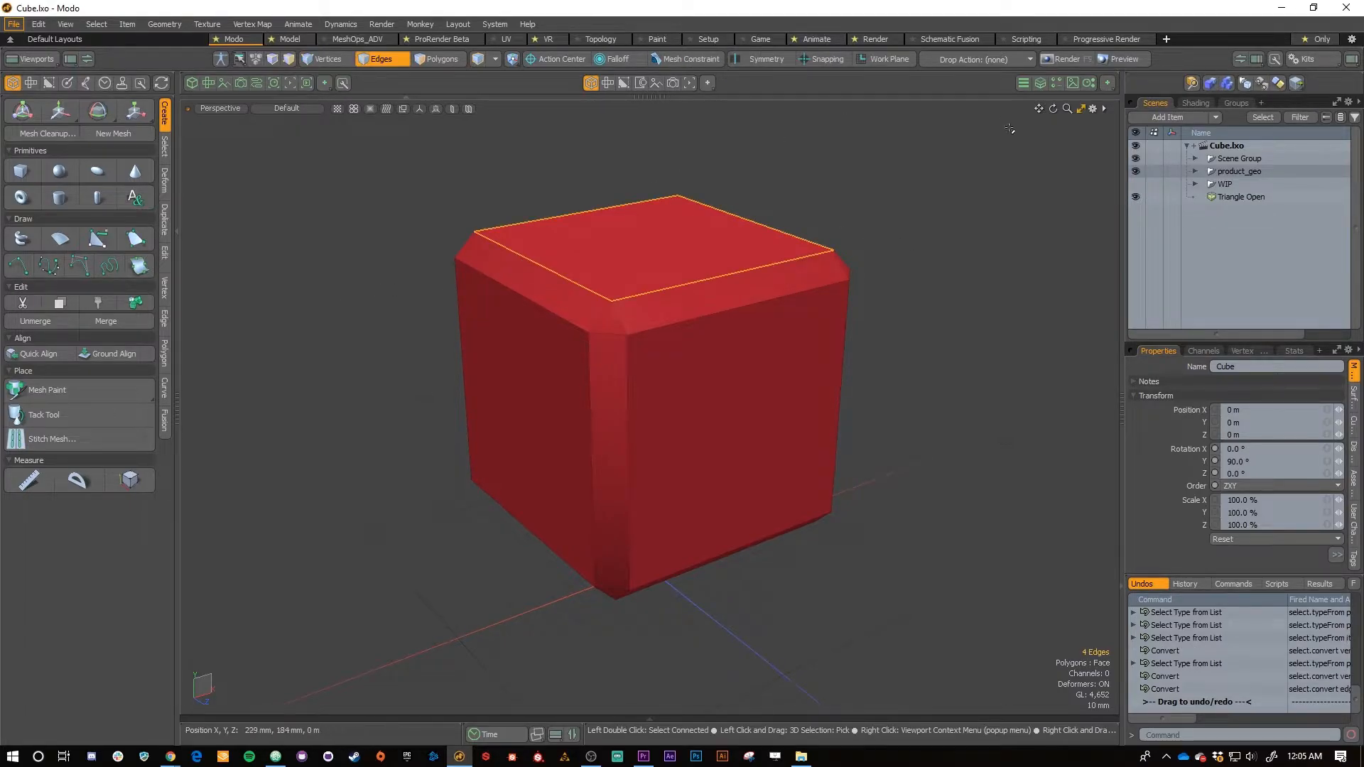
{"action": "key", "text": "alt+3"}
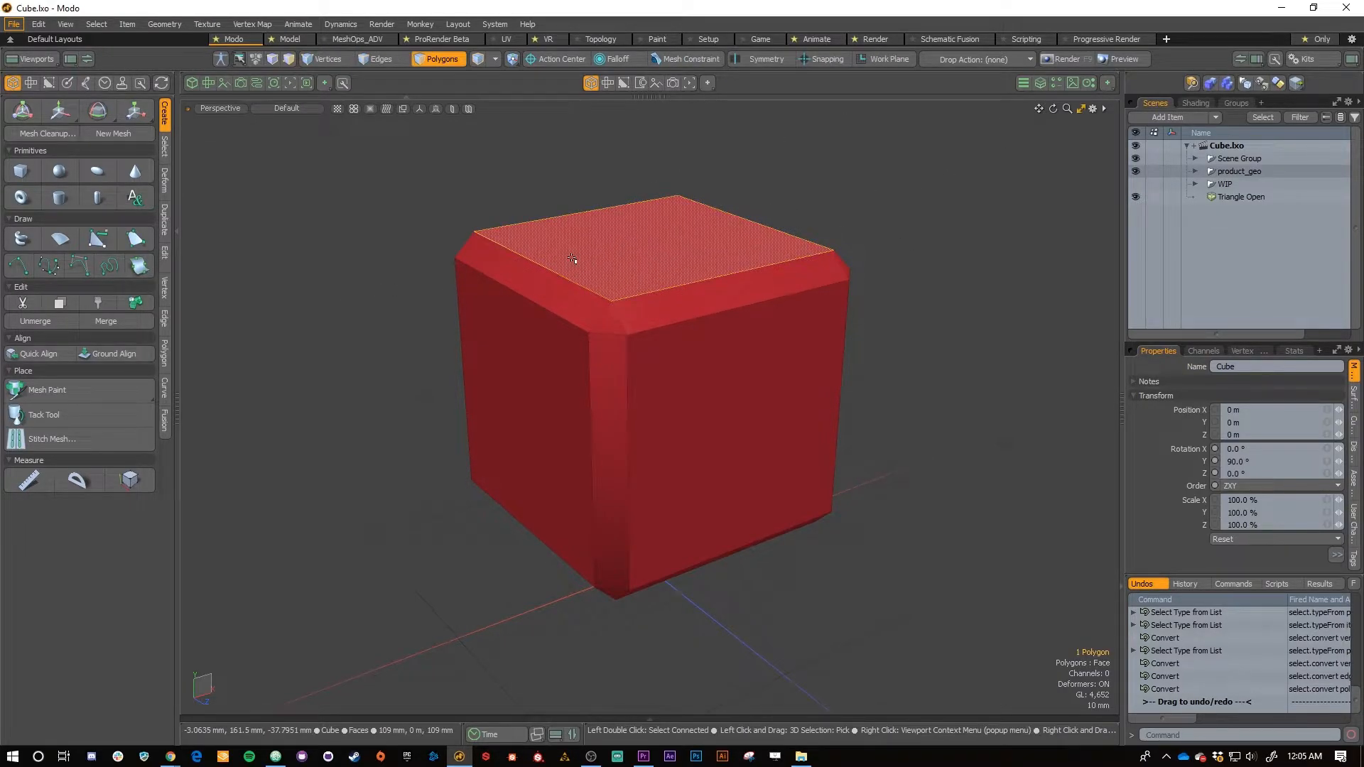
Step through the component, item and pivot selection modes and return to vertex selection
{"action": "key", "text": "1"}
{"action": "key", "text": "2"}
{"action": "key", "text": "3"}
{"action": "key", "text": "4"}
{"action": "key", "text": "5"}
{"action": "key", "text": "6"}
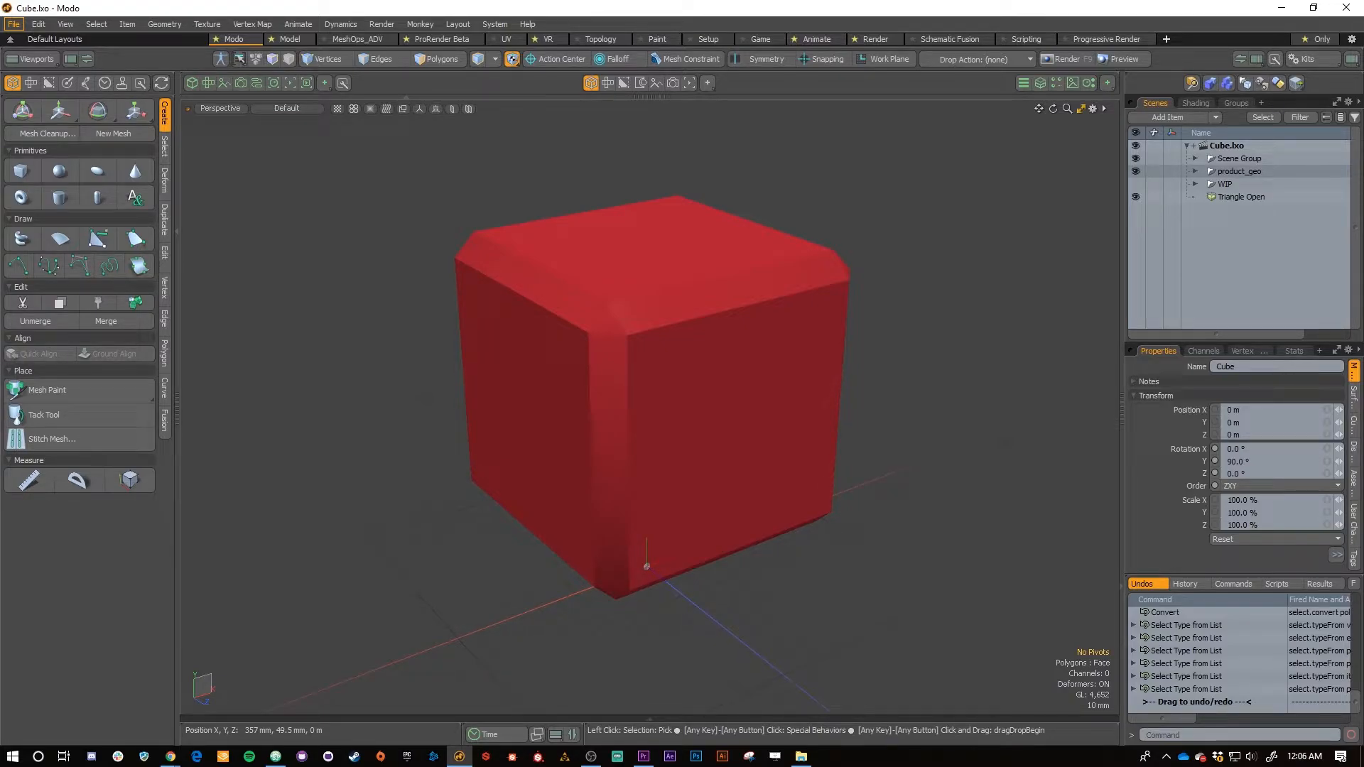
{"action": "key", "text": "1"}
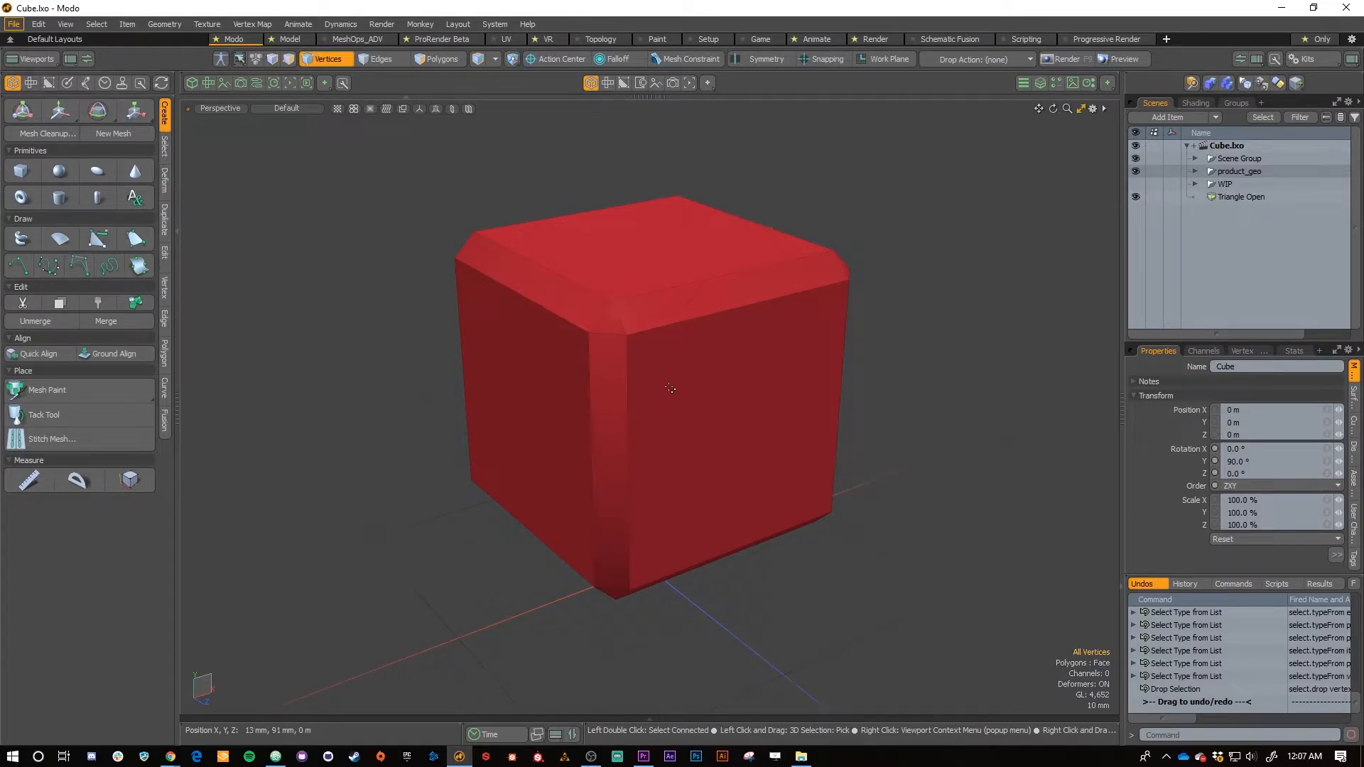
{"action": "key", "text": "shift+a"}
{"action": "key", "text": "shift+v"}
{"action": "key", "text": "alt+v"}
{"action": "key", "text": "shift"}
{"action": "key", "text": "shift+space"}
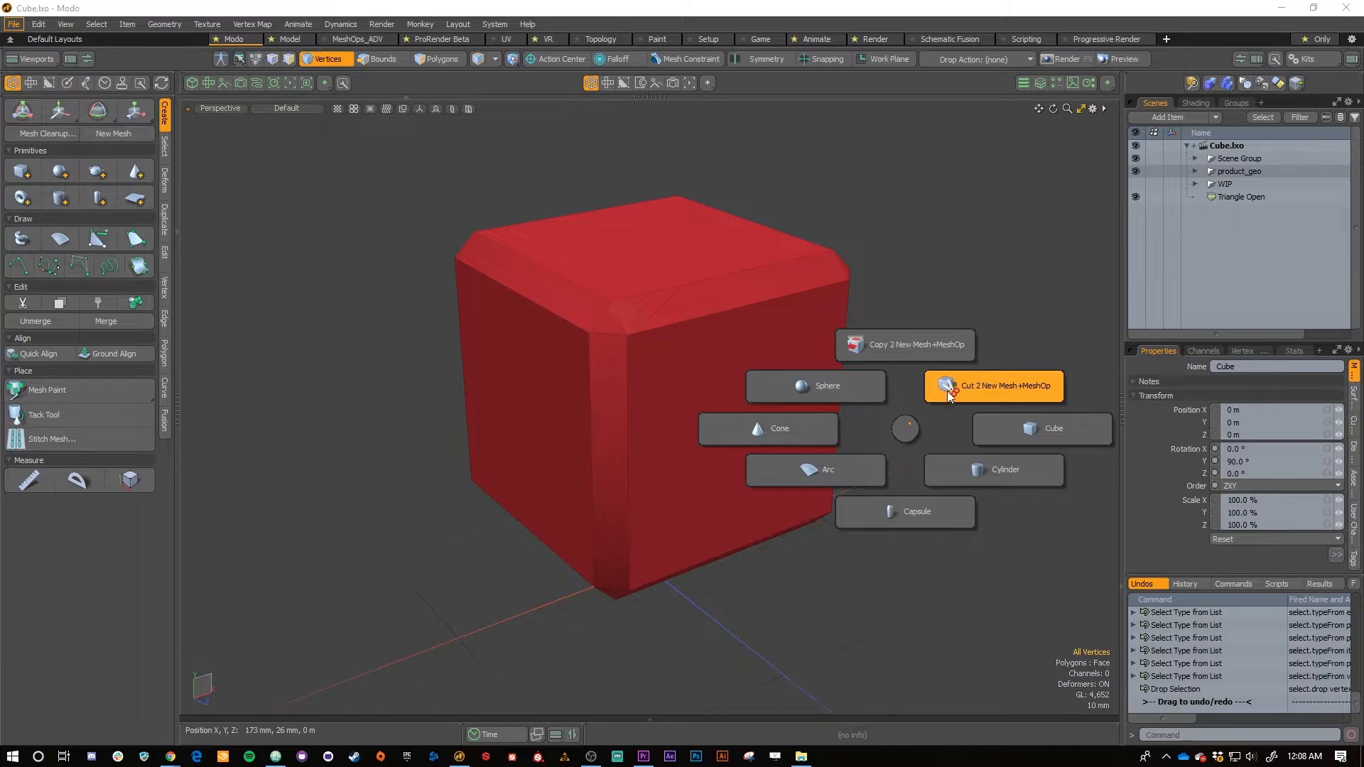
{"action": "left_click", "coordinate": [906, 429]}
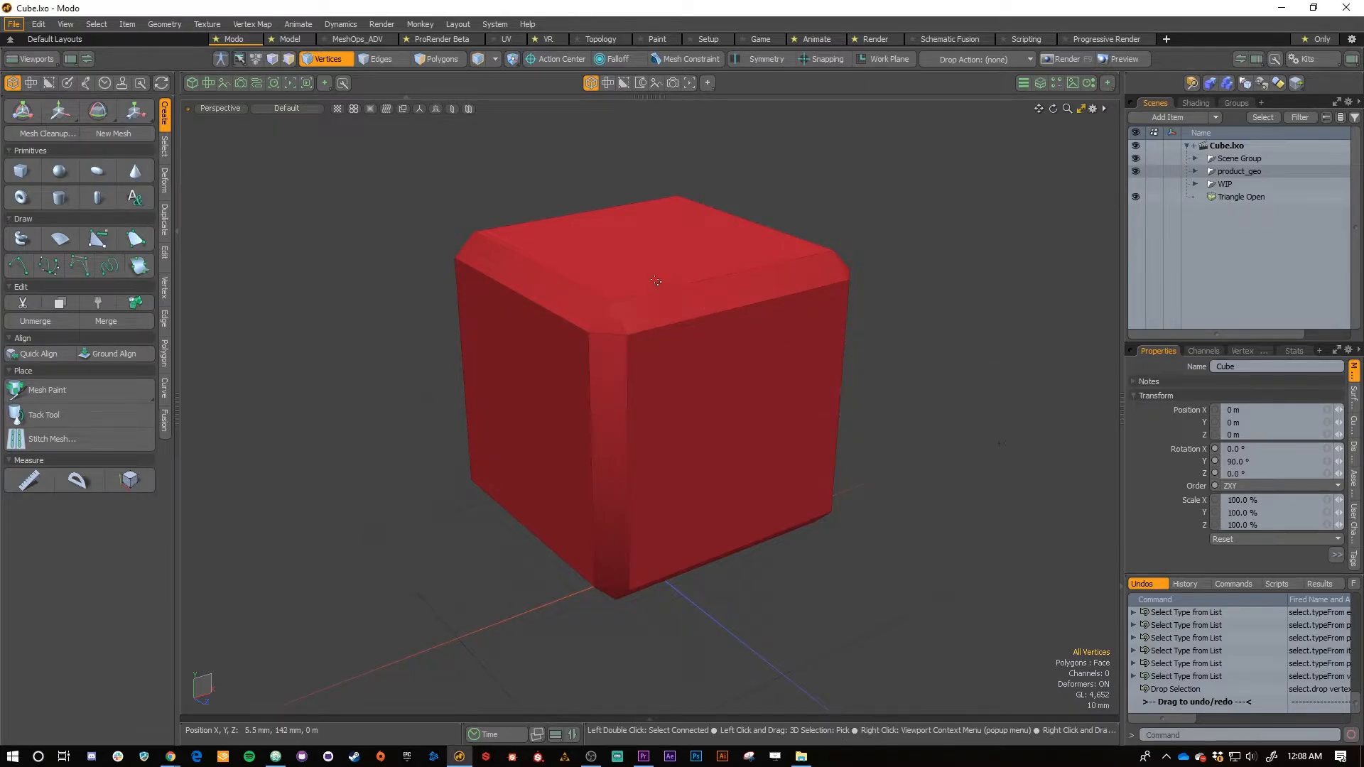
Select the cube's top polygon and expand the selection to the surrounding bevel polygons
{"action": "key", "text": "3"}
{"action": "left_click", "coordinate": [658, 283]}
{"action": "key", "text": "shift+Up"}
{"action": "left_click", "coordinate": [692, 301]}
{"action": "left_click", "coordinate": [649, 250]}
{"action": "key", "text": "shift+Up"}
{"action": "left_click_drag", "start_coordinate": [666, 267], "coordinate": [728, 341], "text": "alt+shift"}
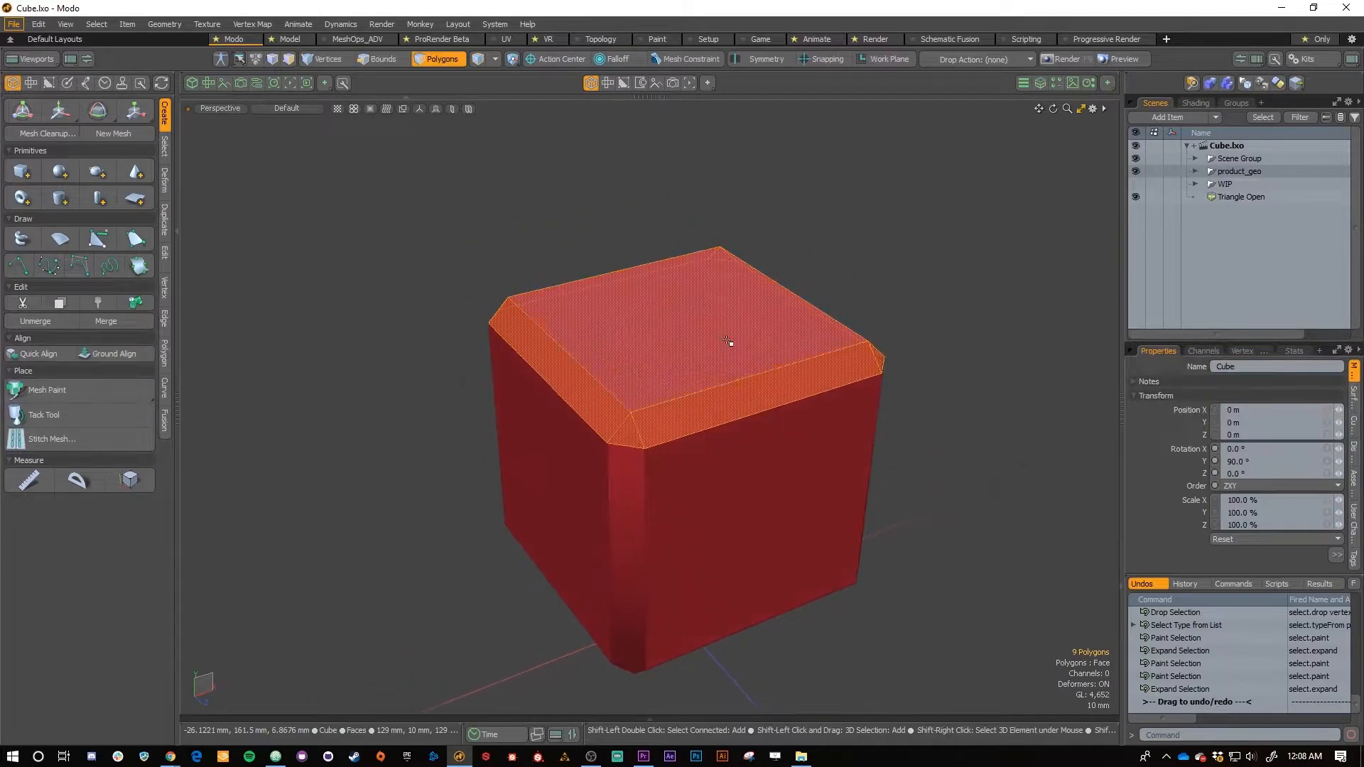
{"action": "key", "text": "ctrl+1"}
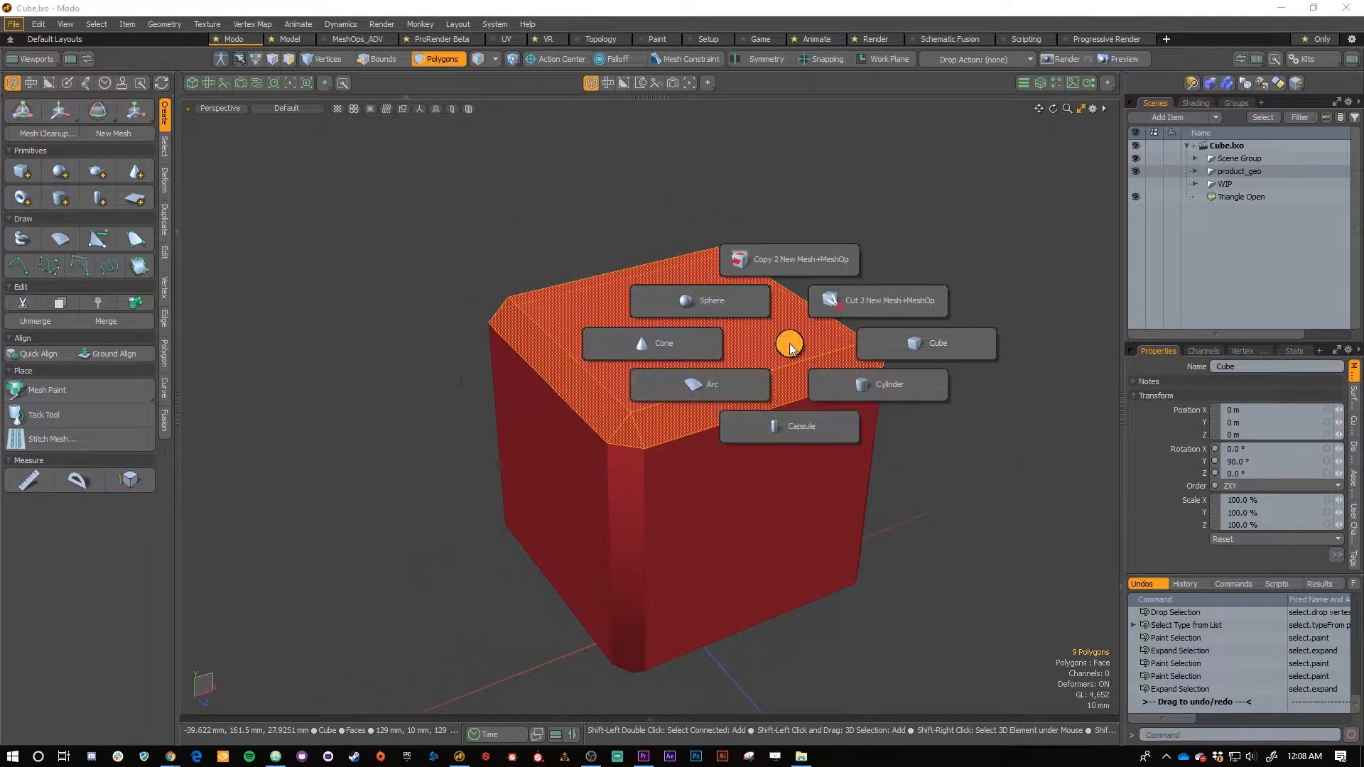
{"action": "left_click", "coordinate": [789, 259]}
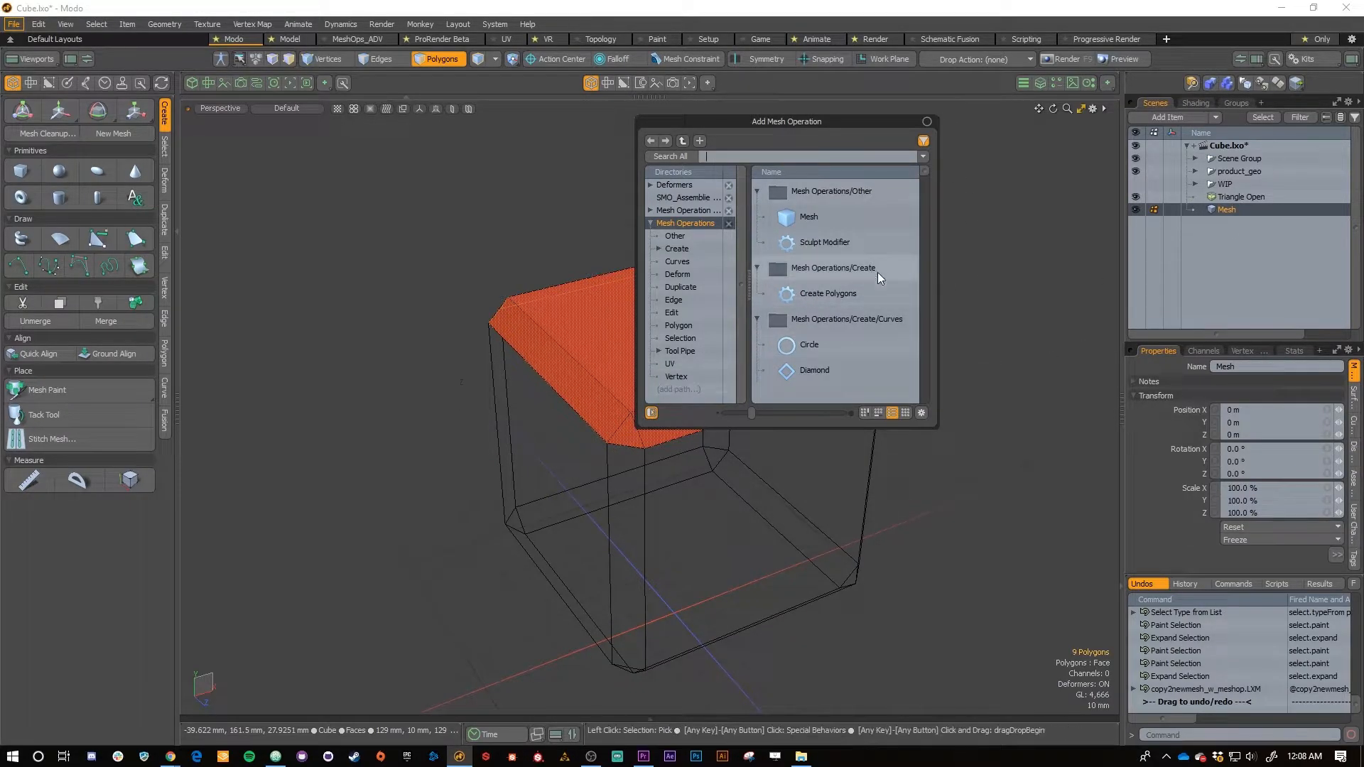
{"action": "type", "text": "th"}
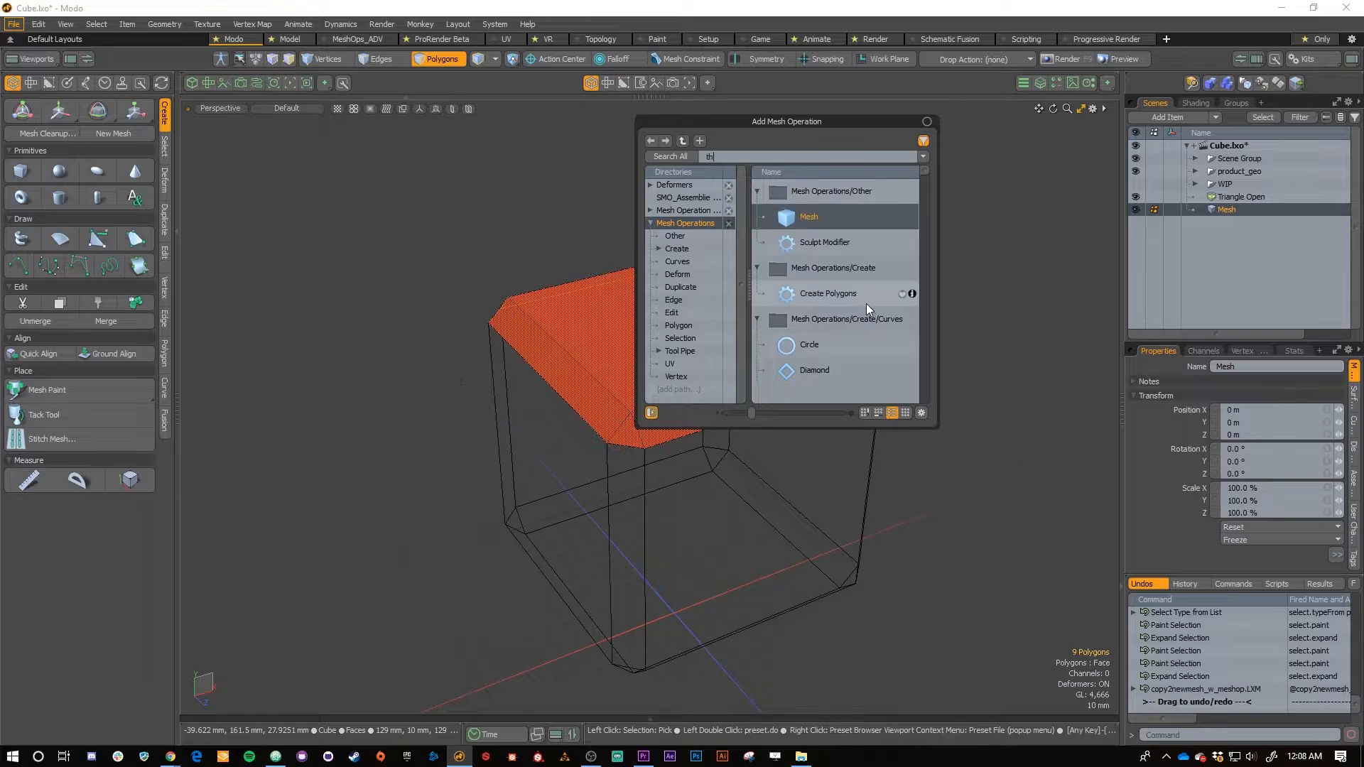
{"action": "type", "text": "i"}
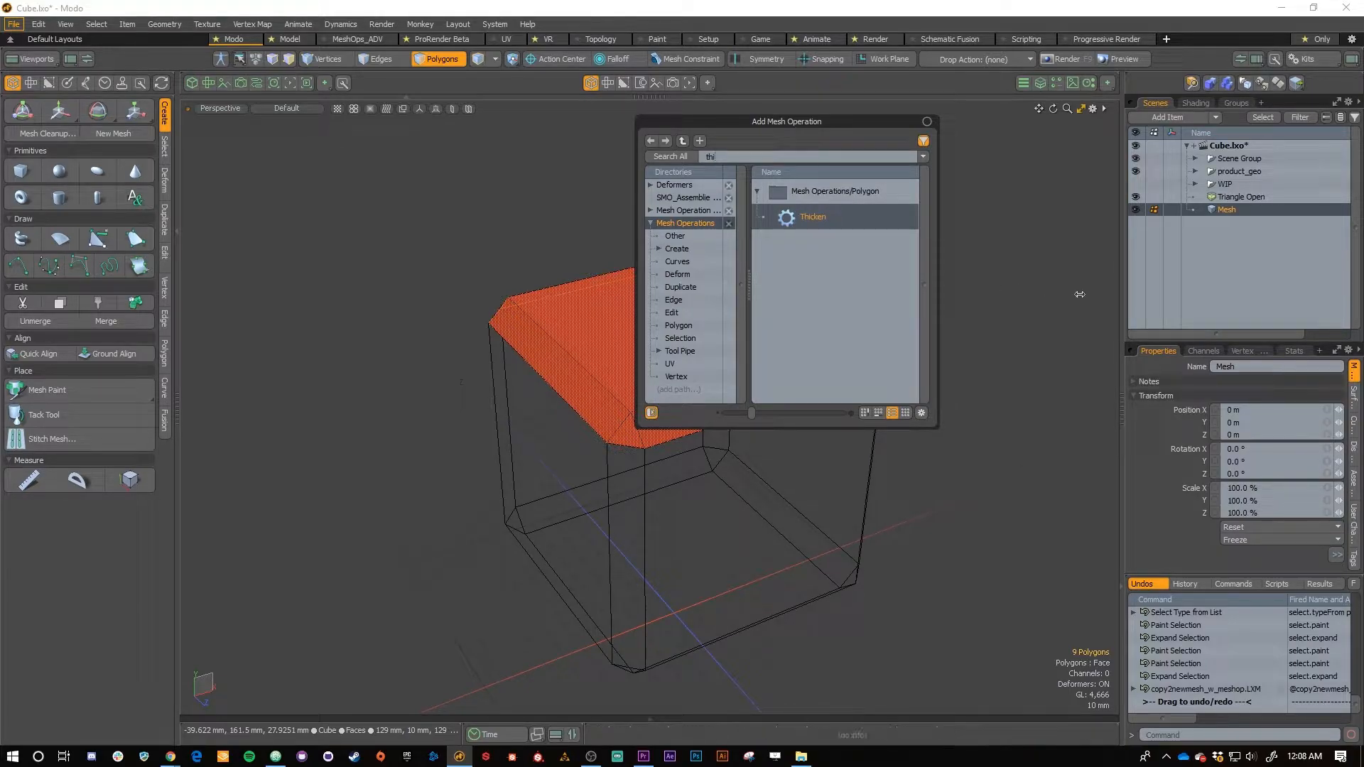
{"action": "left_click", "coordinate": [1048, 260]}
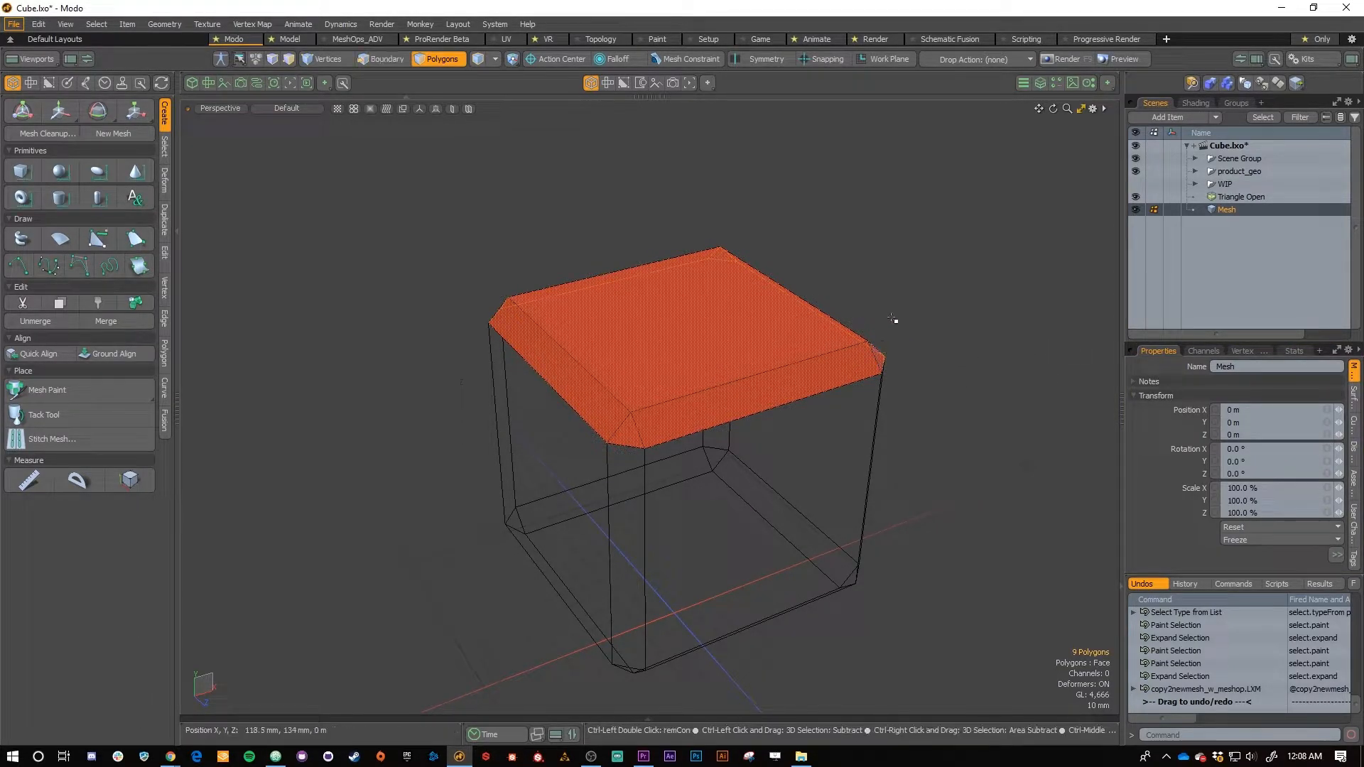
{"action": "key", "text": "ctrl+z"}
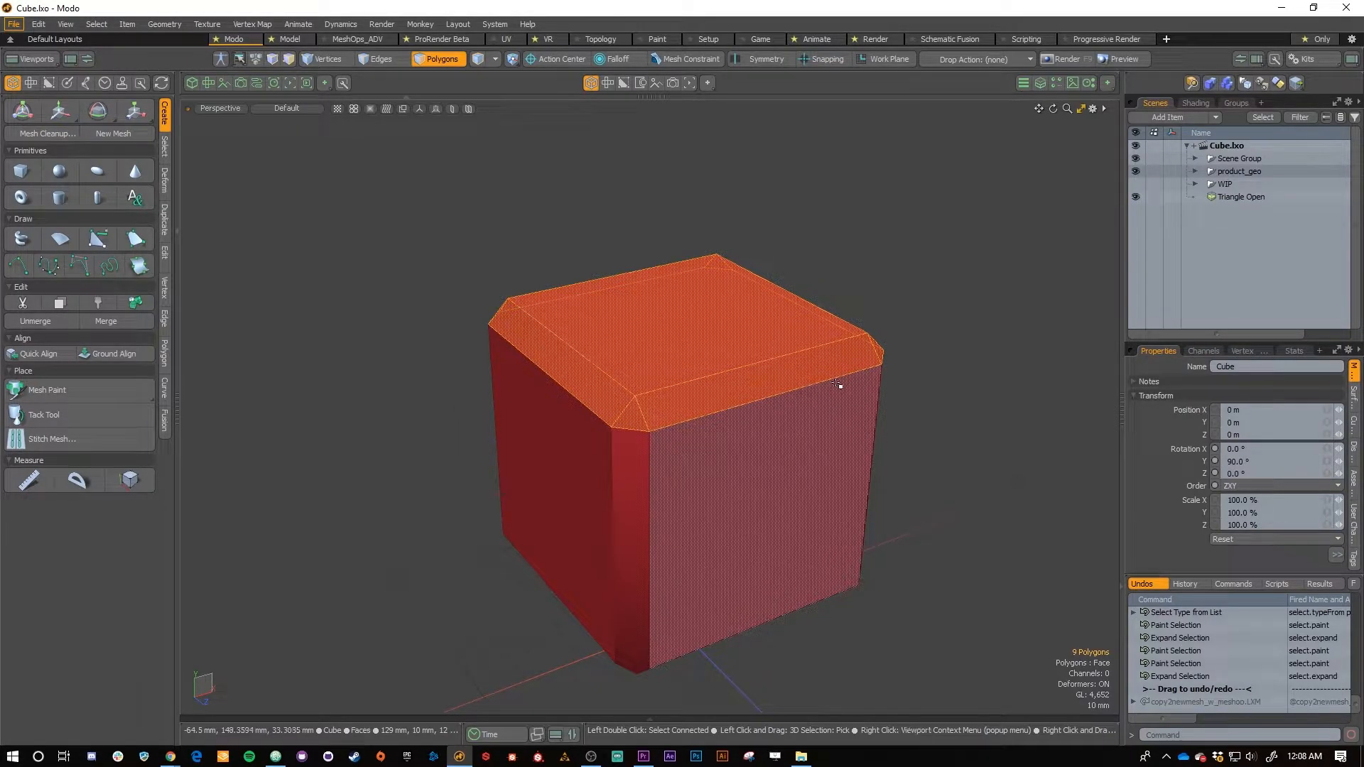
Cut the selected top polygons into a new mesh with a Thicken operation at an offset of about 7.5 mm
{"action": "key", "text": "ctrl+shift+space"}
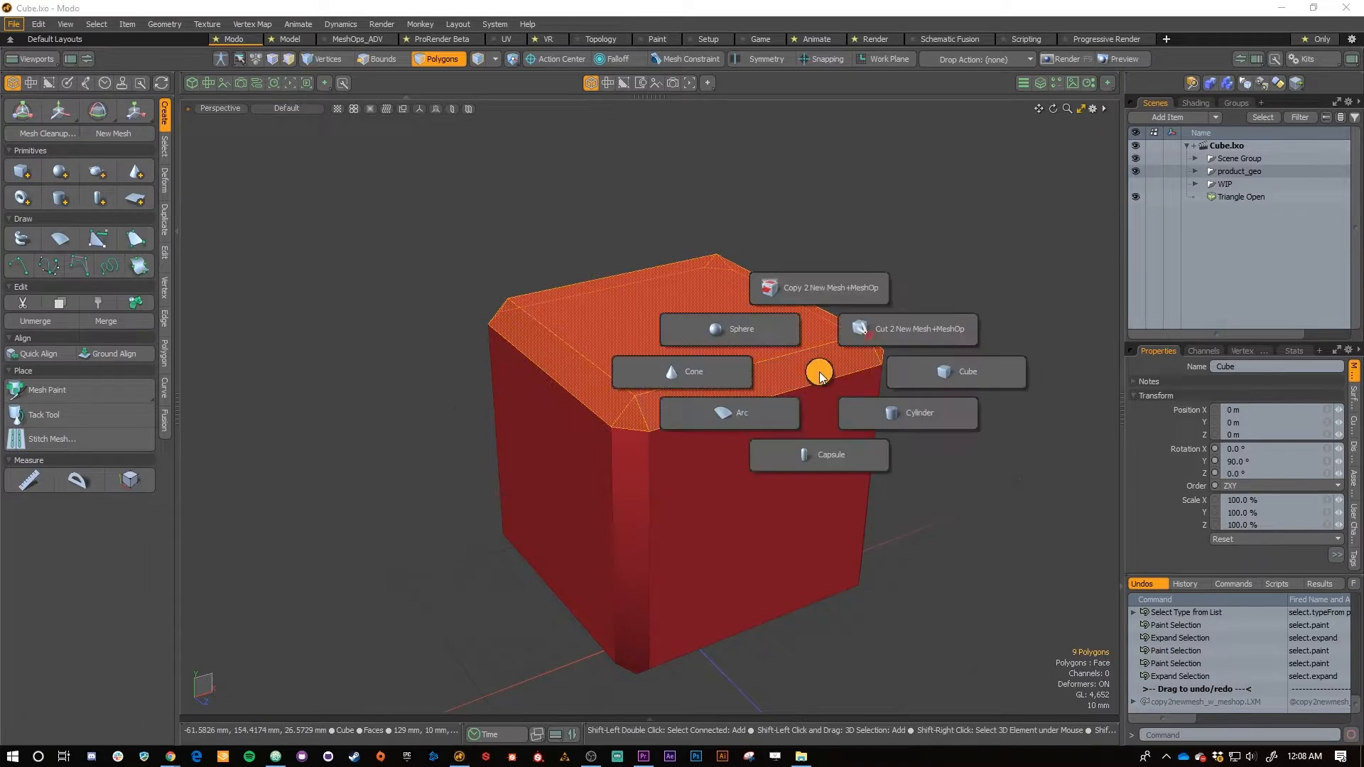
{"action": "left_click", "coordinate": [880, 334]}
{"action": "type", "text": "thi"}
{"action": "double_click", "coordinate": [890, 279]}
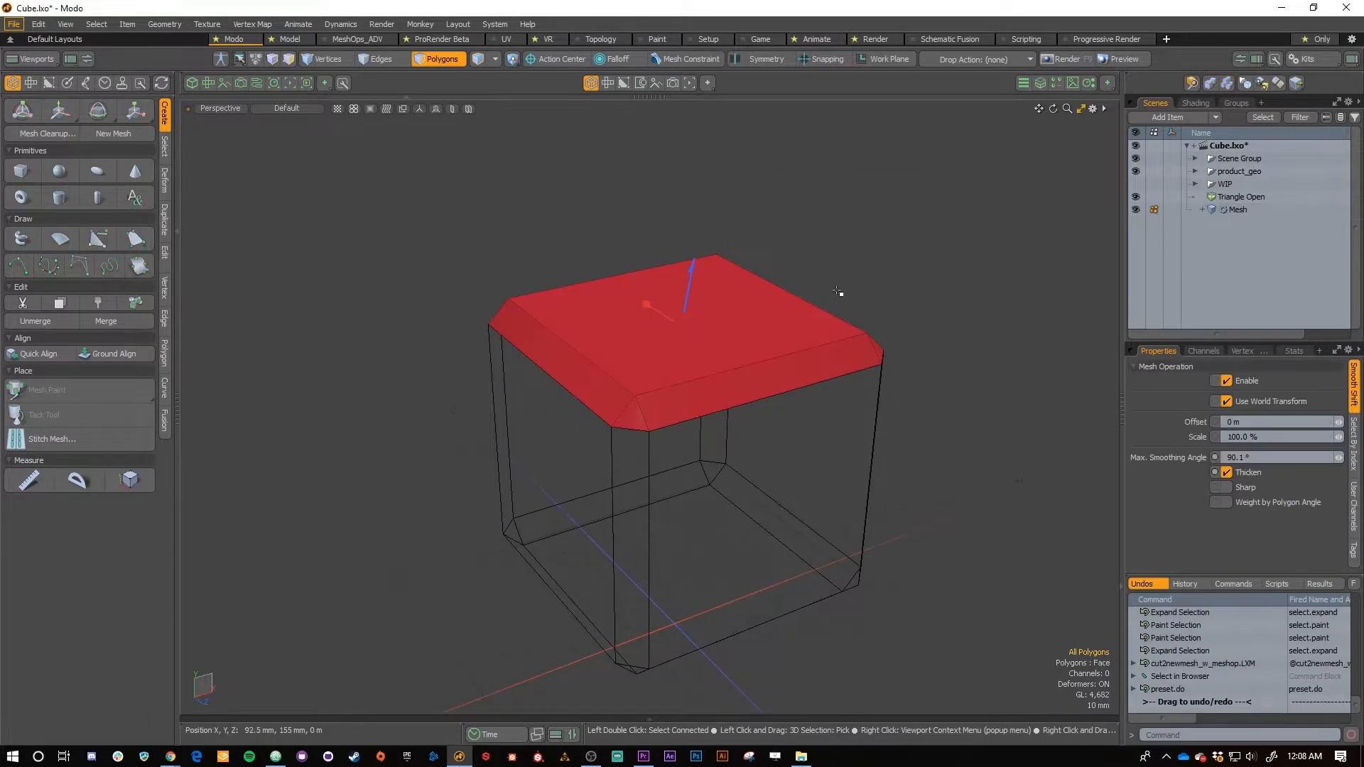
{"action": "left_click_drag", "start_coordinate": [689, 281], "coordinate": [703, 312]}
{"action": "key", "text": "space"}
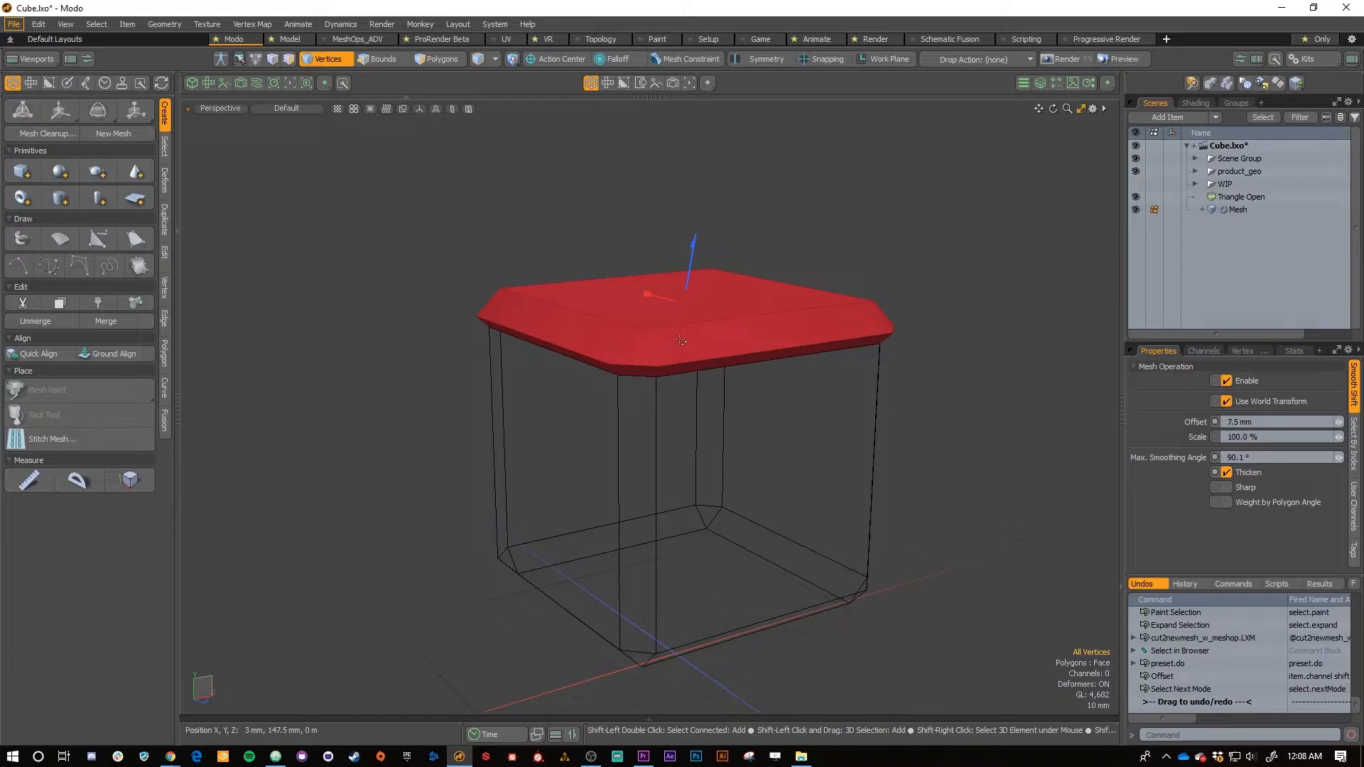
Add a procedural Cube operation and a Cylinder operation to the new mesh
{"action": "key", "text": "ctrl+1"}
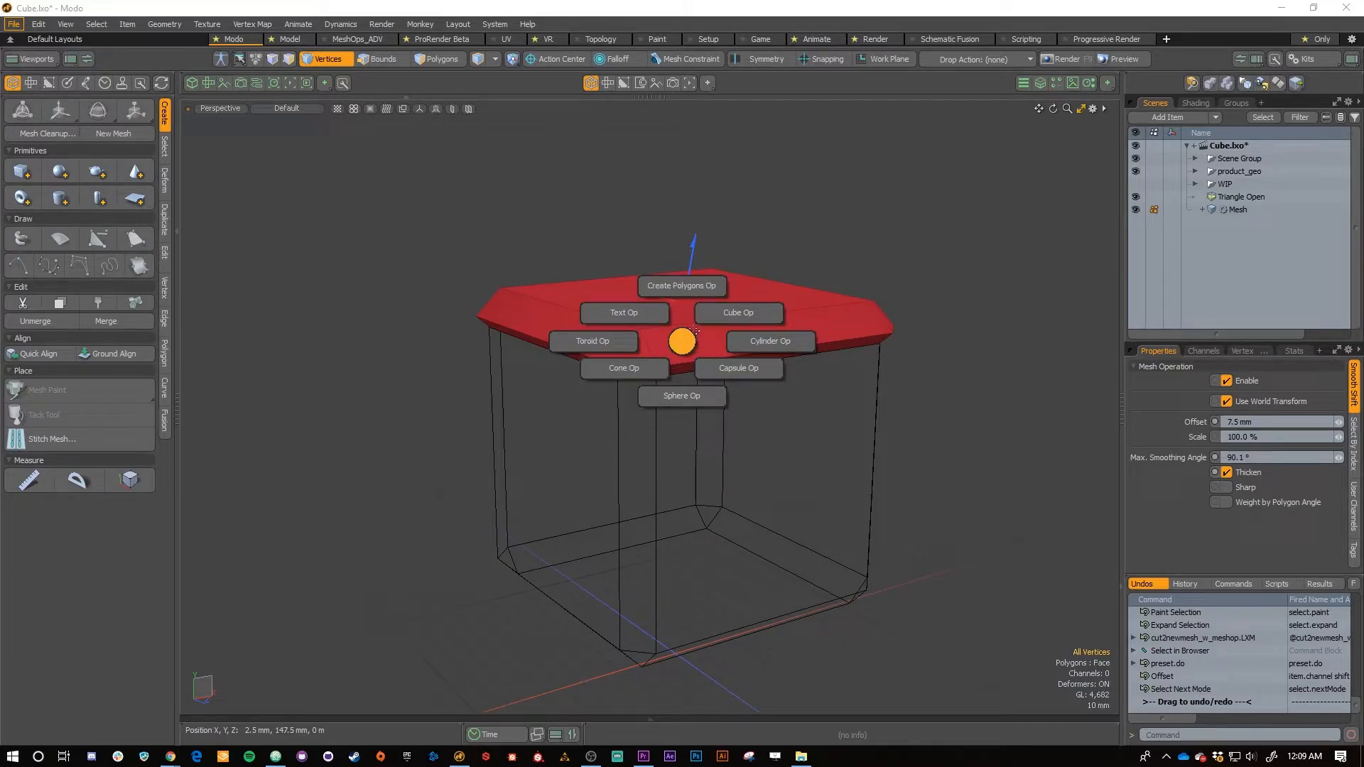
{"action": "left_click", "coordinate": [736, 313]}
{"action": "scroll", "coordinate": [683, 364], "scroll_direction": "down", "scroll_amount": 5}
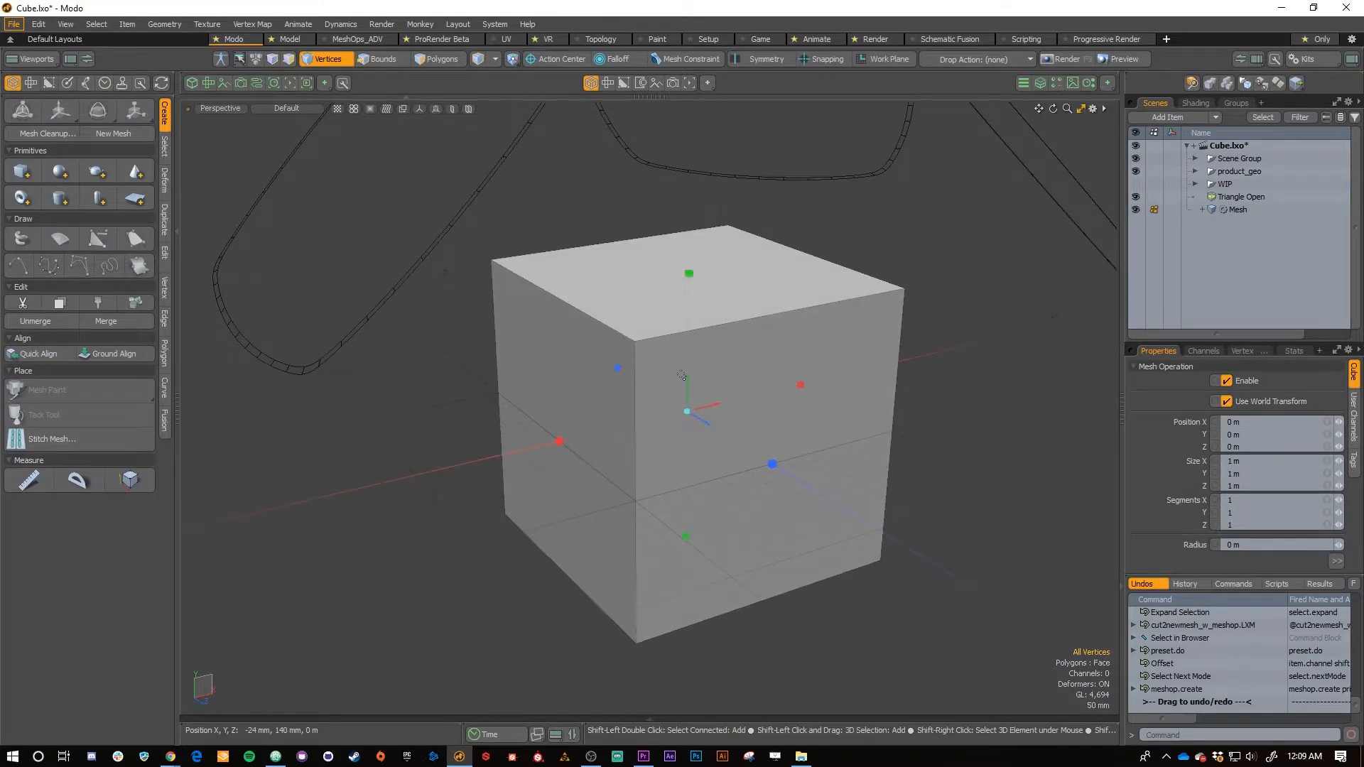
{"action": "key", "text": "shift+a"}
{"action": "left_click", "coordinate": [764, 376]}
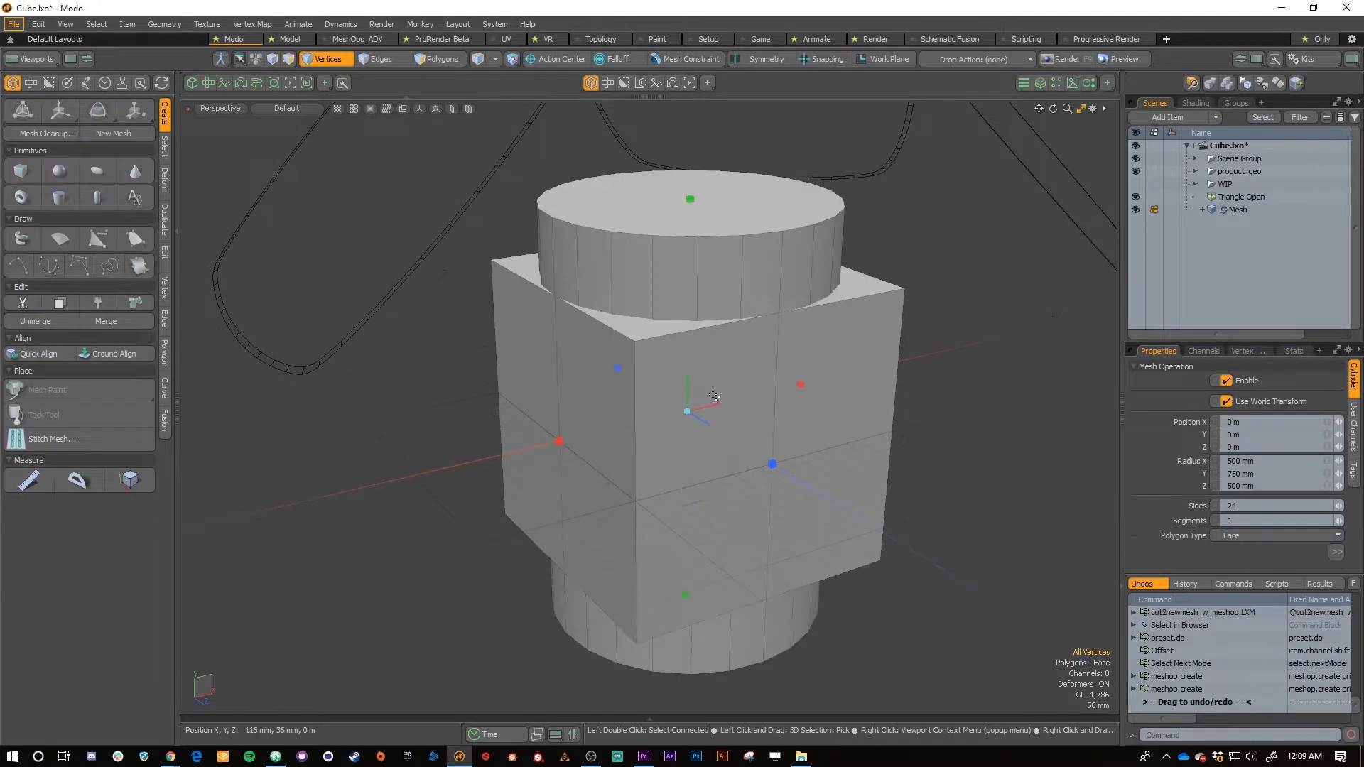
Add a procedural Text operation to the mesh containing the cube and cylinder
{"action": "key", "text": "shift+a"}
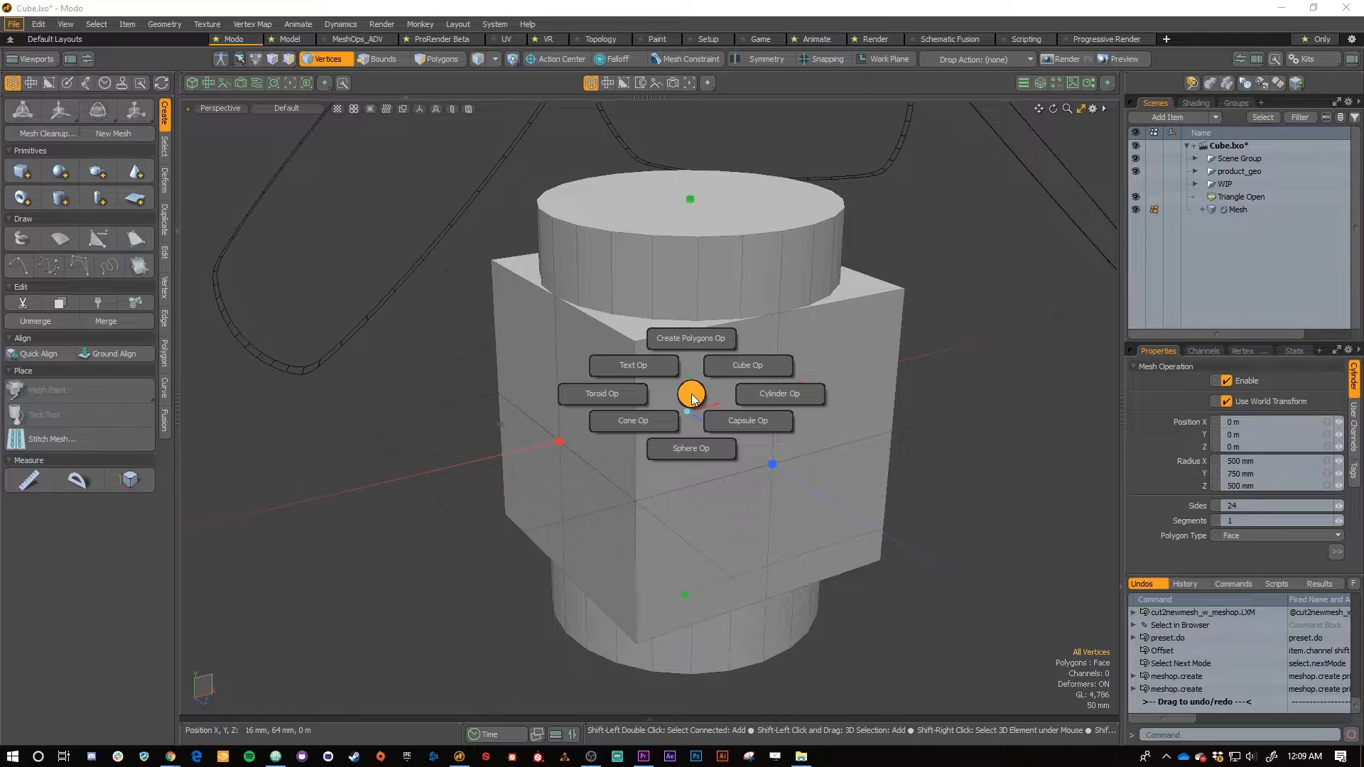
{"action": "left_click", "coordinate": [671, 362]}
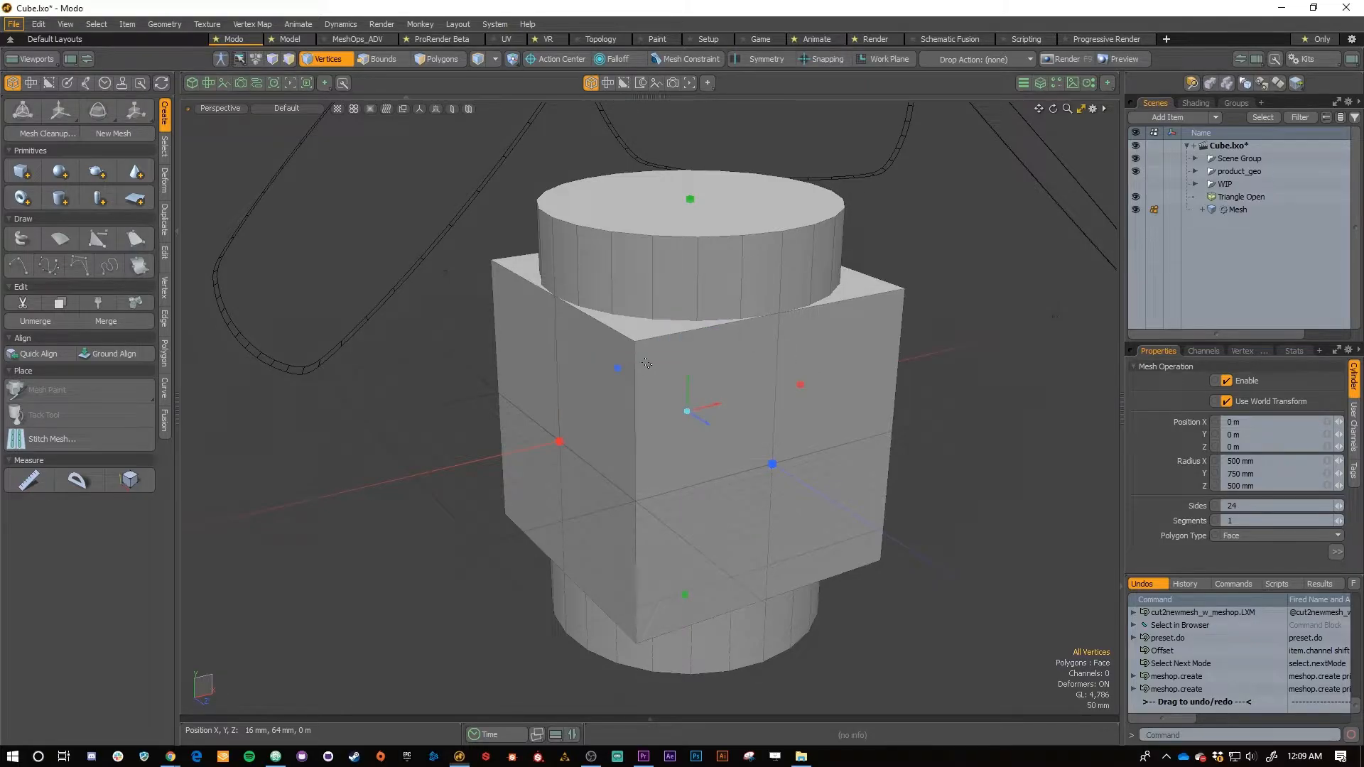
{"action": "left_click_drag", "start_coordinate": [672, 362], "coordinate": [680, 330], "text": "alt"}
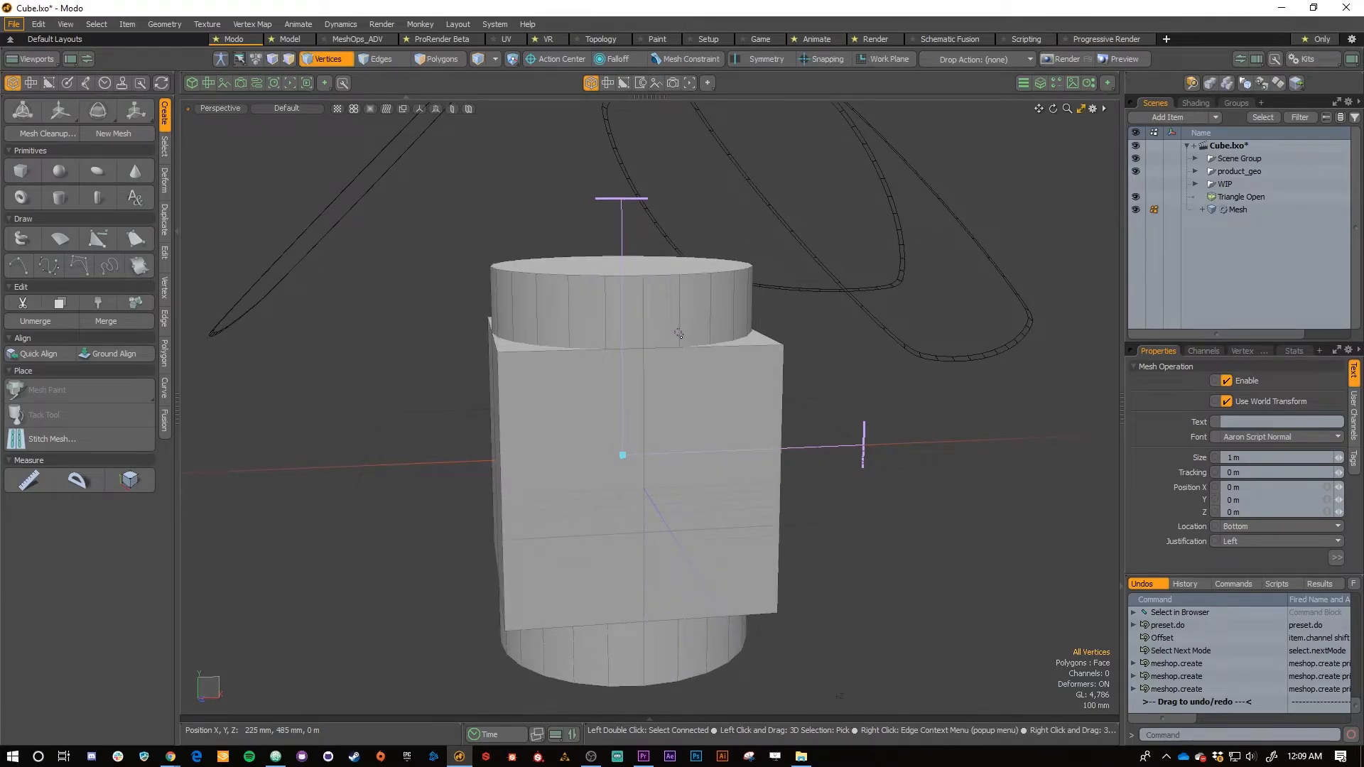
{"action": "left_click_drag", "start_coordinate": [678, 332], "coordinate": [689, 303], "text": "alt"}
Examine the Array and Replicators options among the duplication tools
{"action": "key", "text": "ctrl+1"}
{"action": "key", "text": "ctrl+2"}
{"action": "key", "text": "ctrl+3"}
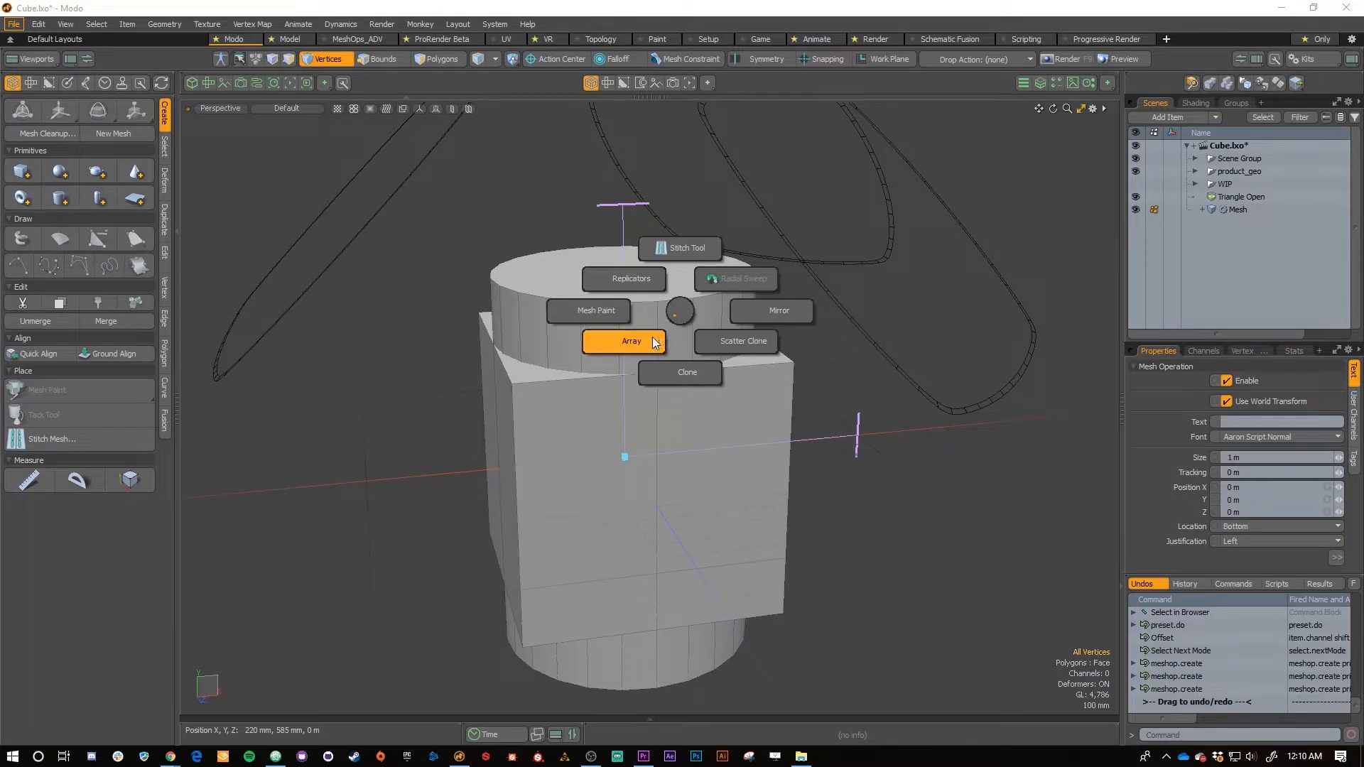
{"action": "left_click", "coordinate": [624, 341]}
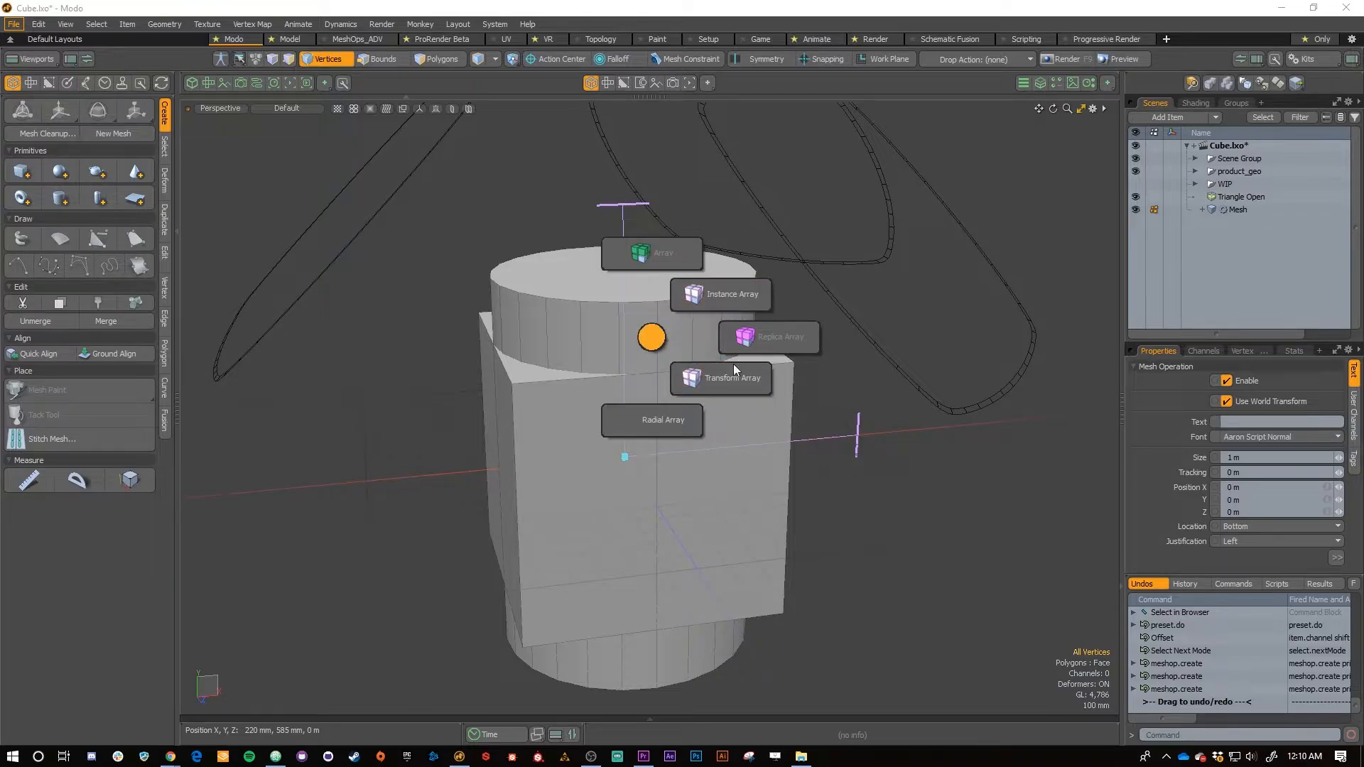
{"action": "key", "text": "ctrl+5"}
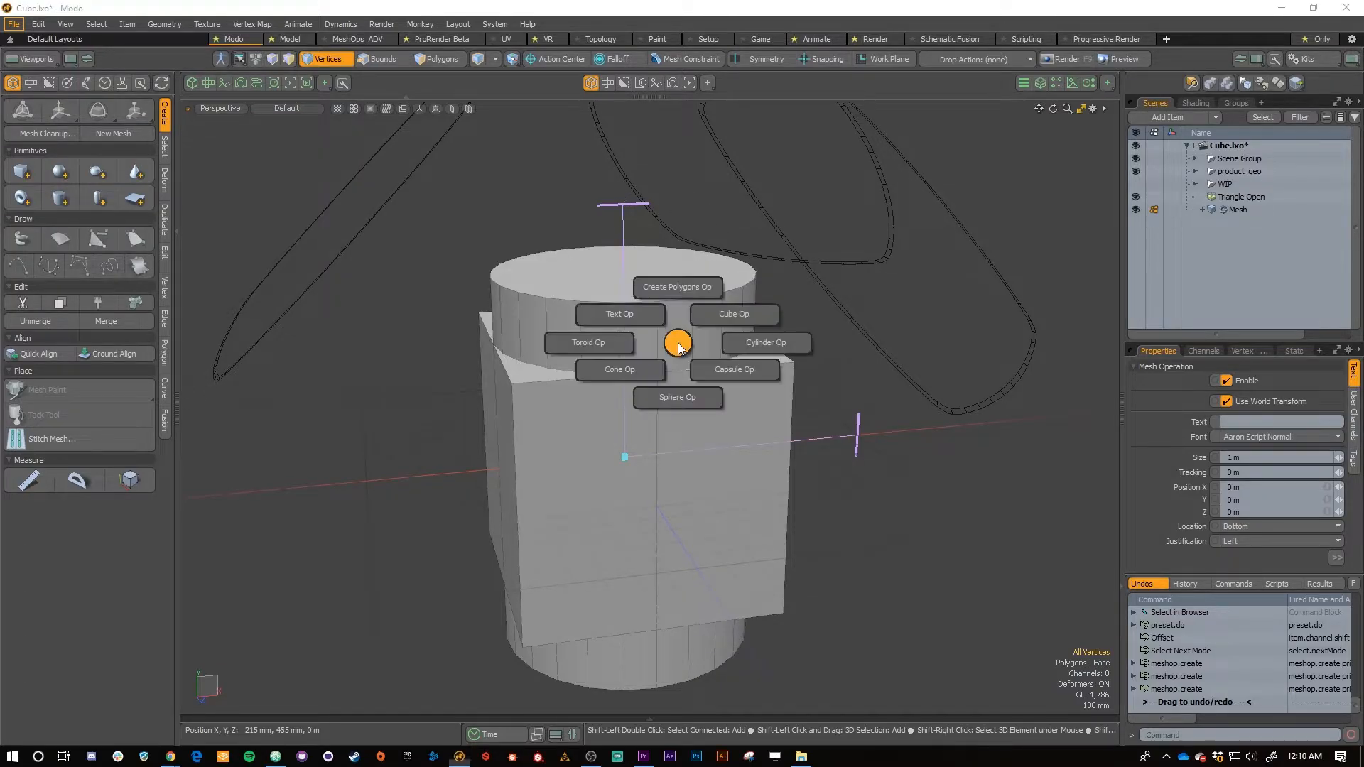
{"action": "key", "text": "ctrl+6"}
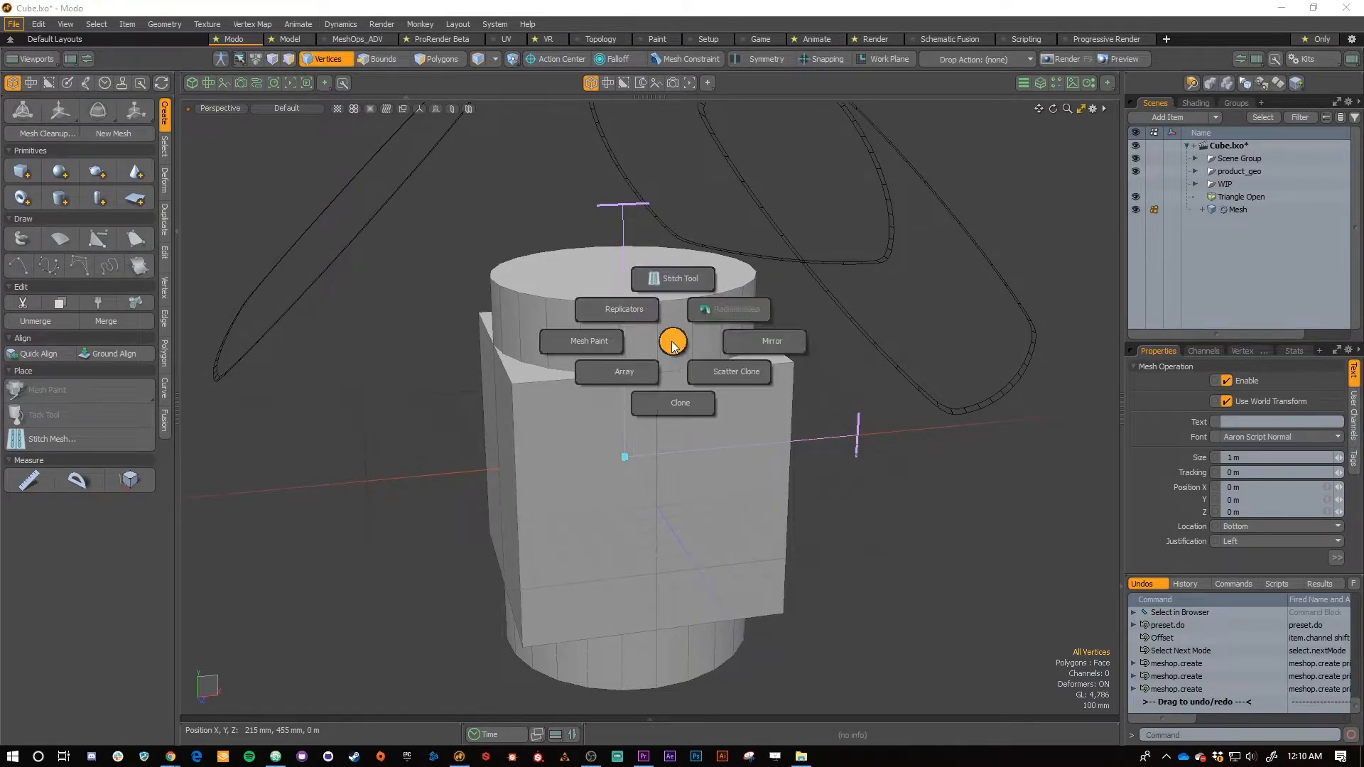
{"action": "left_click", "coordinate": [625, 309]}
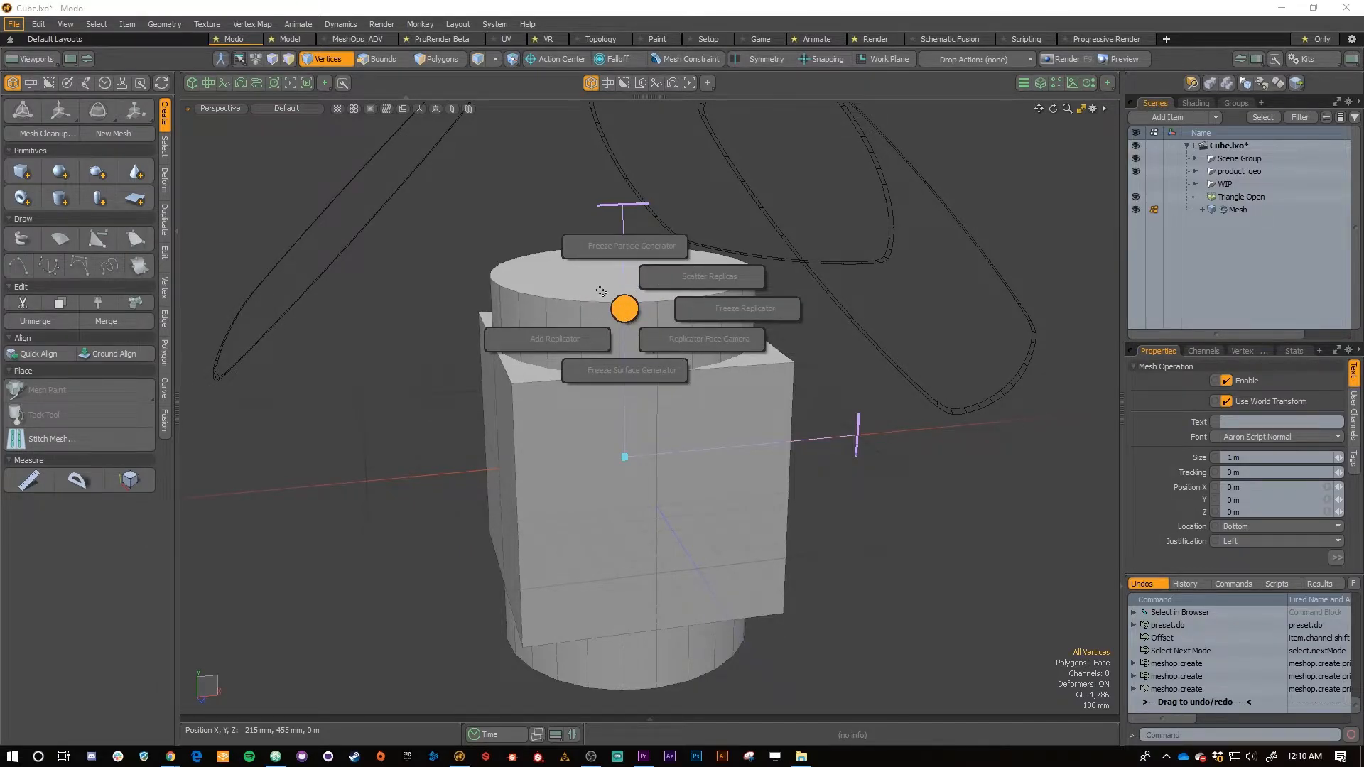
{"action": "key", "text": "Escape"}
Select the procedural cube and cylinder mesh as an item
{"action": "key", "text": "5"}
{"action": "left_click", "coordinate": [626, 326]}
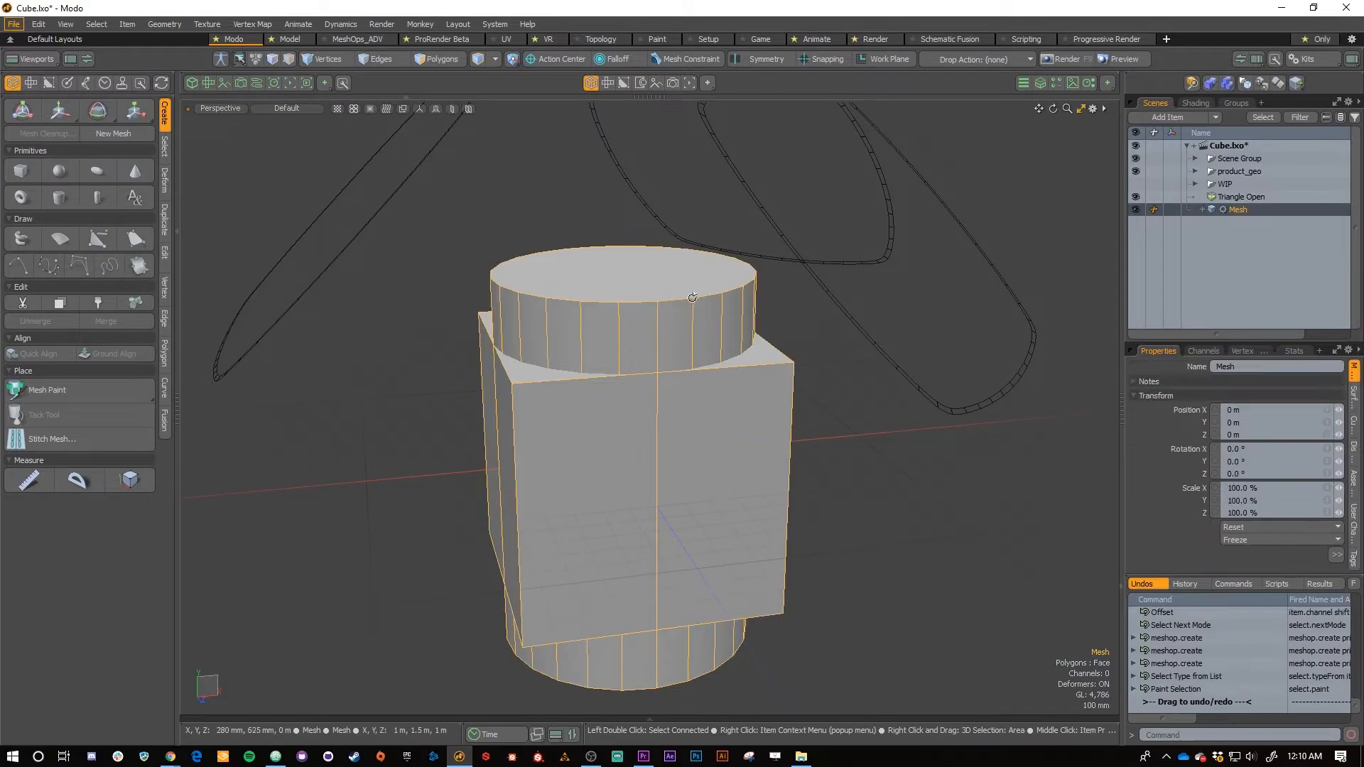
{"action": "left_click_drag", "start_coordinate": [694, 301], "coordinate": [694, 319], "text": "alt"}
{"action": "key", "text": "ctrl+7"}
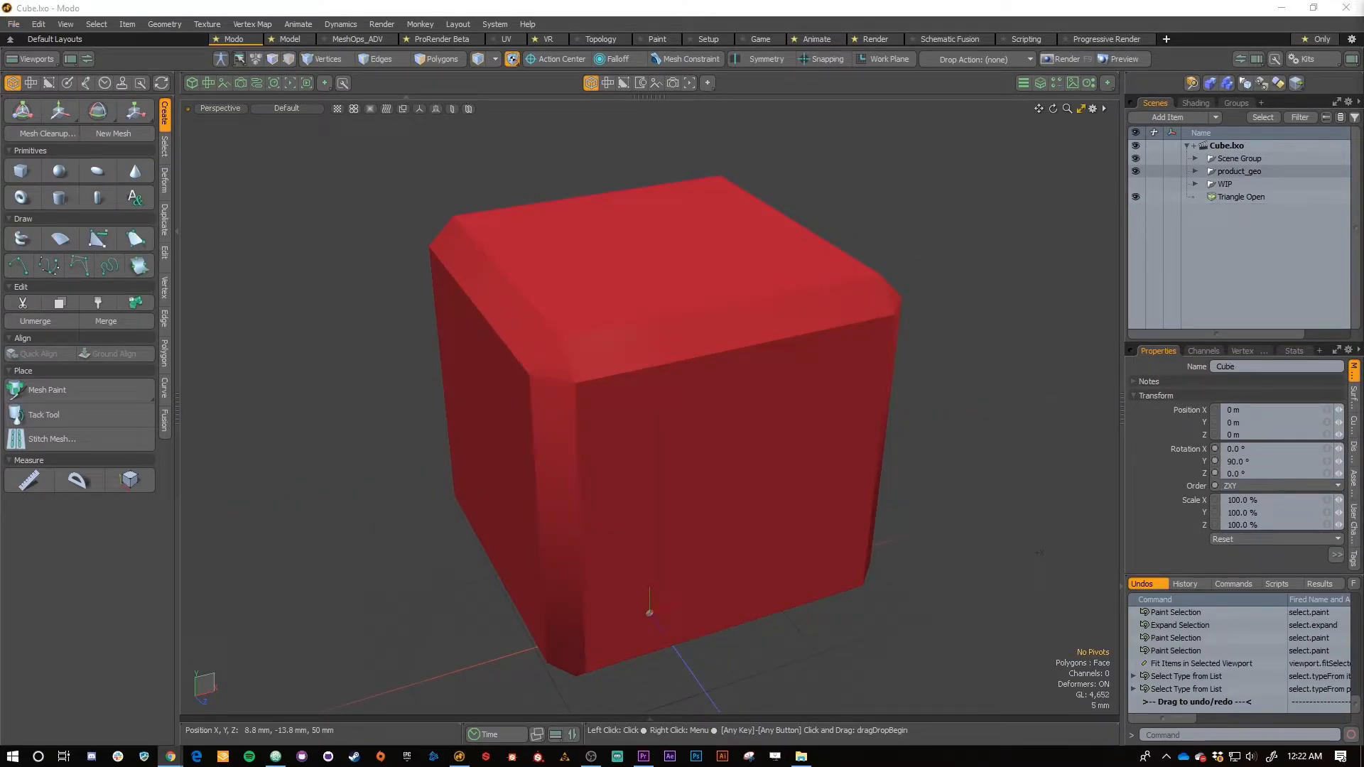
Toggle the display of locators, texture locators, the grid work plane and vertices in the 3D viewport
{"action": "left_click_drag", "start_coordinate": [808, 411], "coordinate": [810, 410], "text": "alt"}
{"action": "key", "text": "ctrl+3"}
{"action": "key", "text": "ctrl+4"}
{"action": "key", "text": "ctrl+5"}
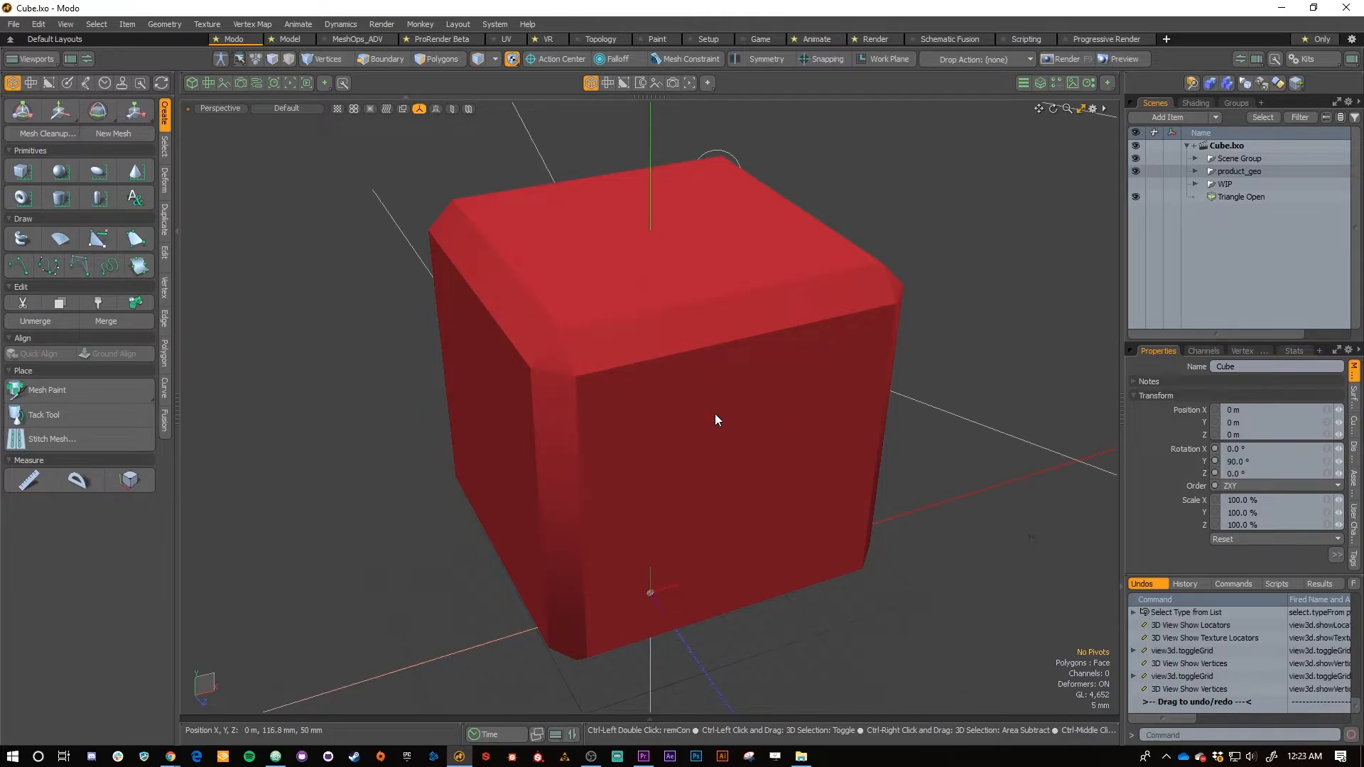
{"action": "key", "text": "ctrl+3"}
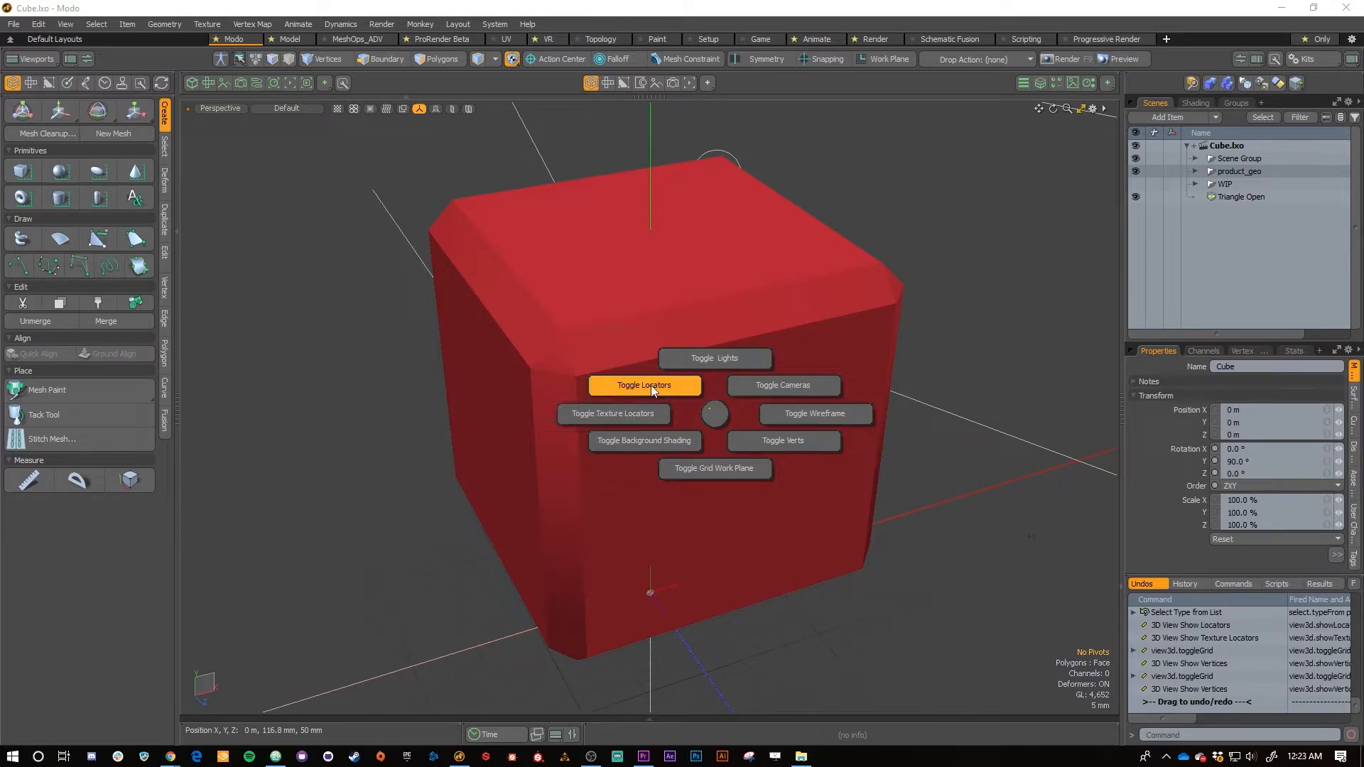
{"action": "left_click", "coordinate": [629, 360]}
Cycle the 3D viewport through several shading styles and finish on Shaded
{"action": "key", "text": "ctrl+grave"}
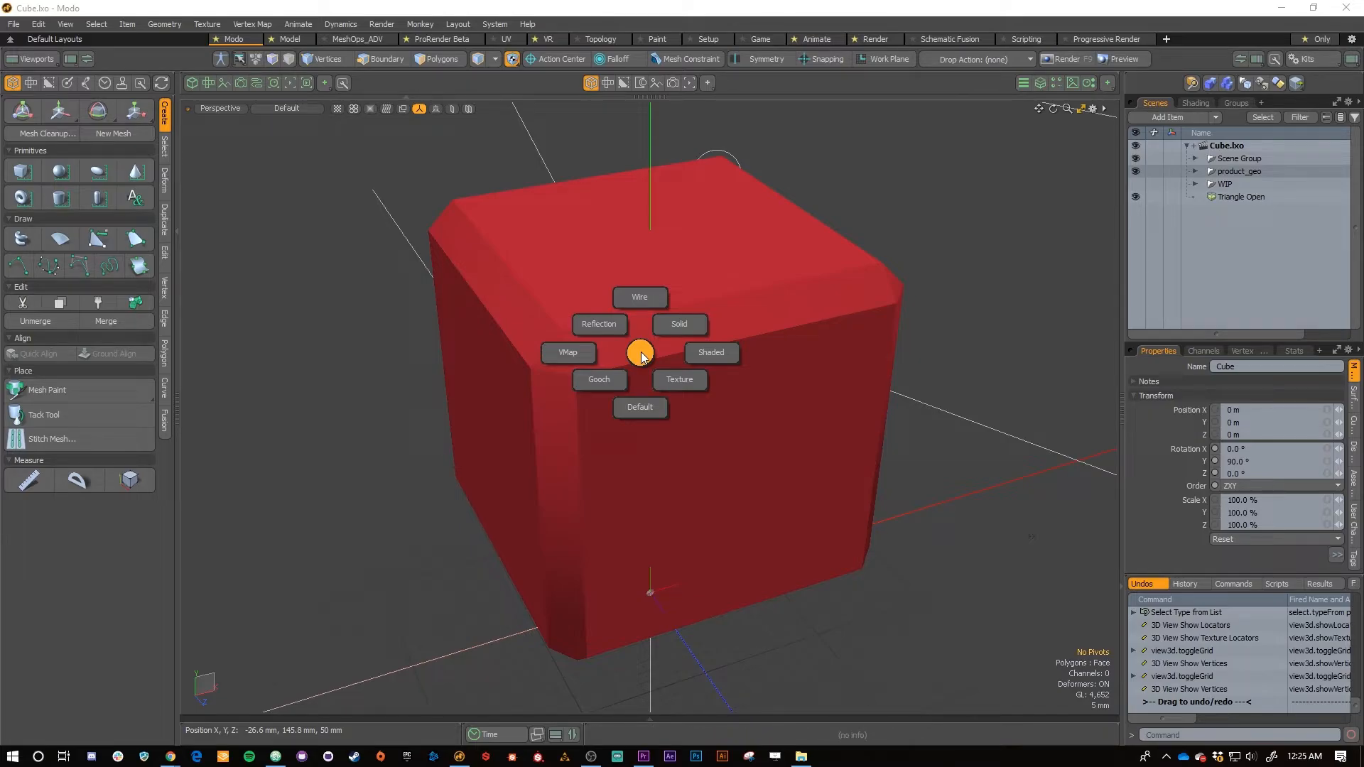
{"action": "left_click", "coordinate": [648, 302]}
{"action": "key", "text": "ctrl+grave"}
{"action": "left_click", "coordinate": [609, 308]}
{"action": "key", "text": "ctrl+grave"}
{"action": "left_click", "coordinate": [615, 360]}
{"action": "key", "text": "ctrl+grave"}
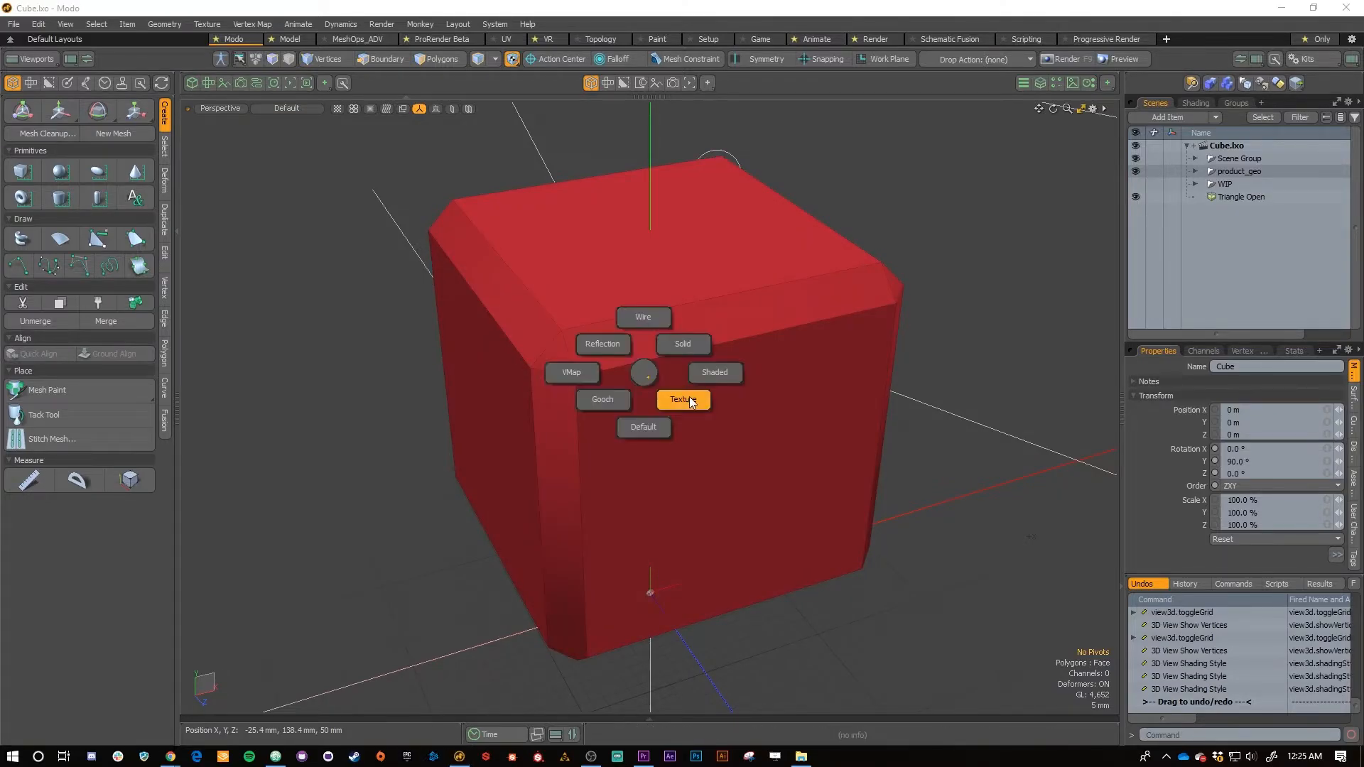
{"action": "left_click", "coordinate": [685, 395]}
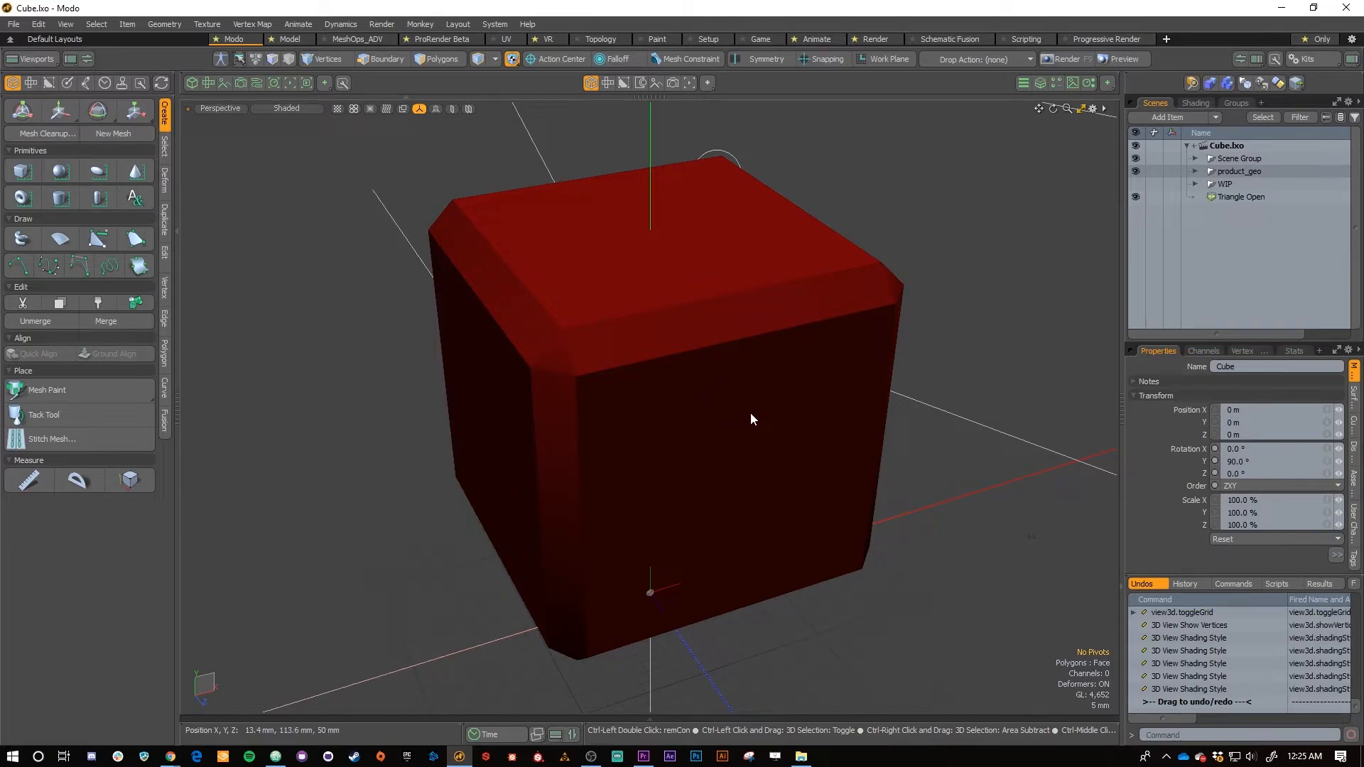
Open and close the temporary Shading, Items and Vertex Map palettes over the viewport
{"action": "key", "text": "ctrl+space"}
{"action": "key", "text": "ctrl+space"}
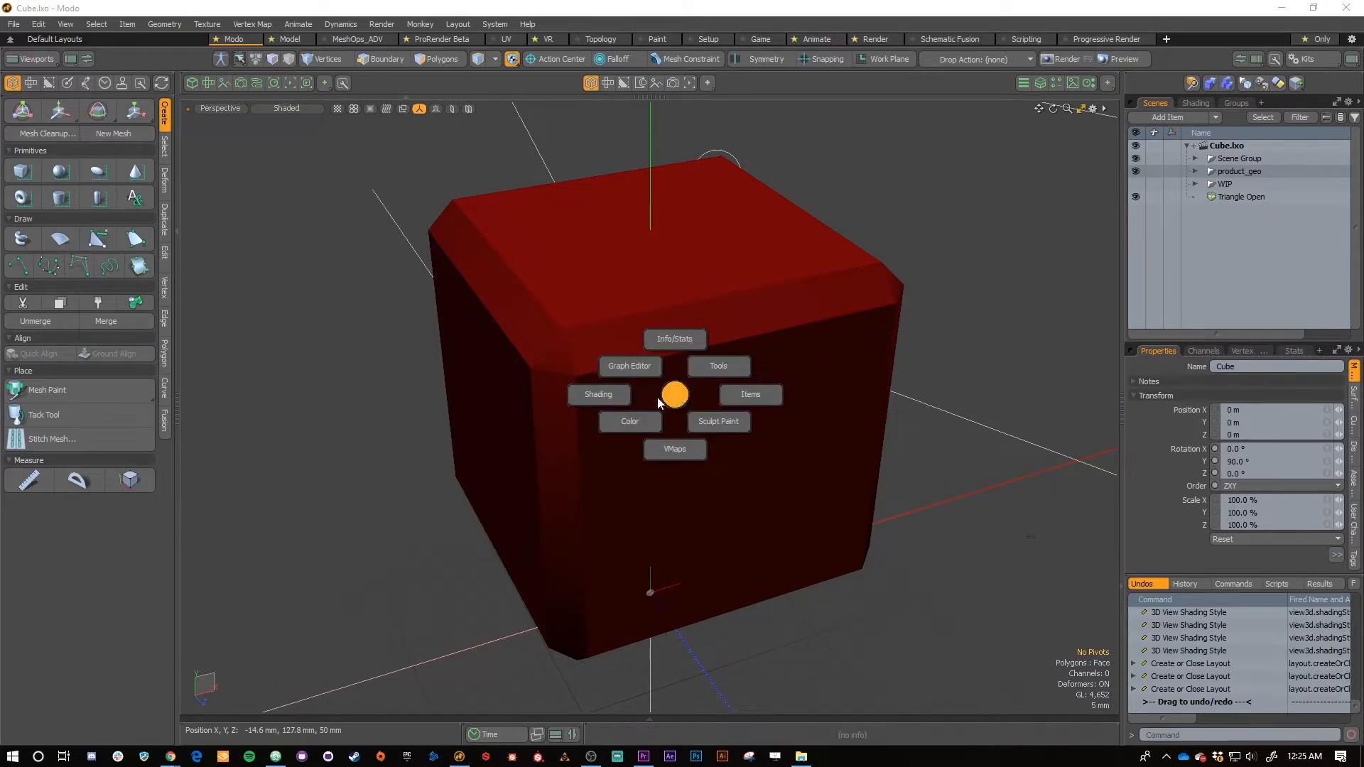
{"action": "left_click", "coordinate": [614, 396]}
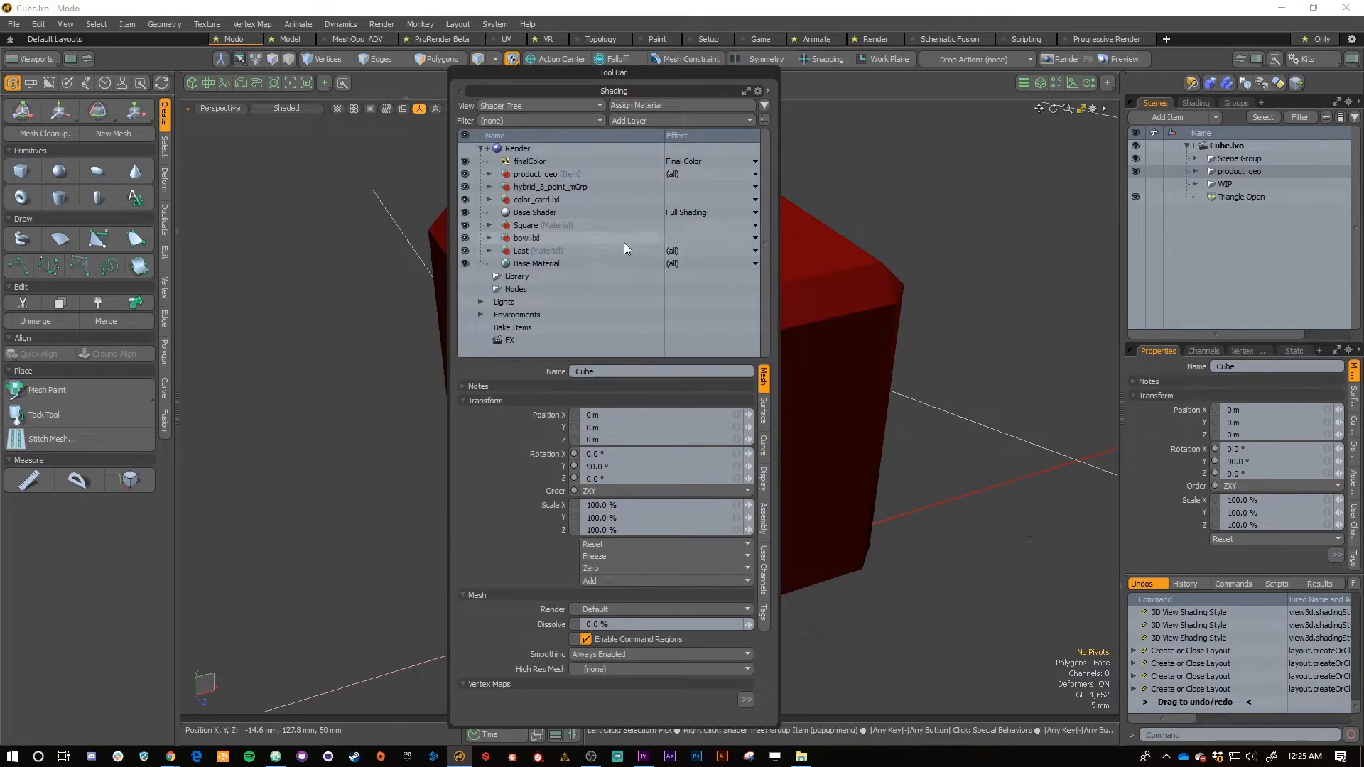
{"action": "key", "text": "ctrl+space"}
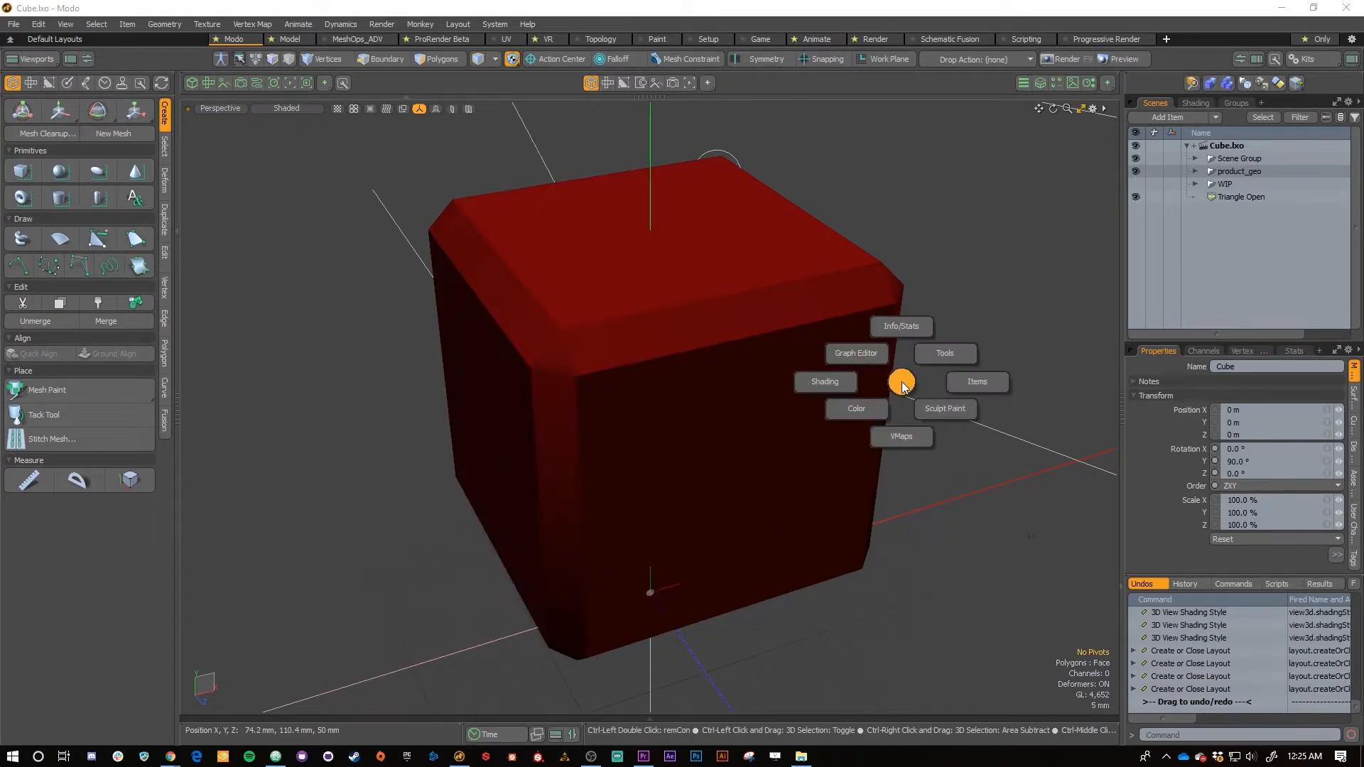
{"action": "left_click", "coordinate": [978, 384]}
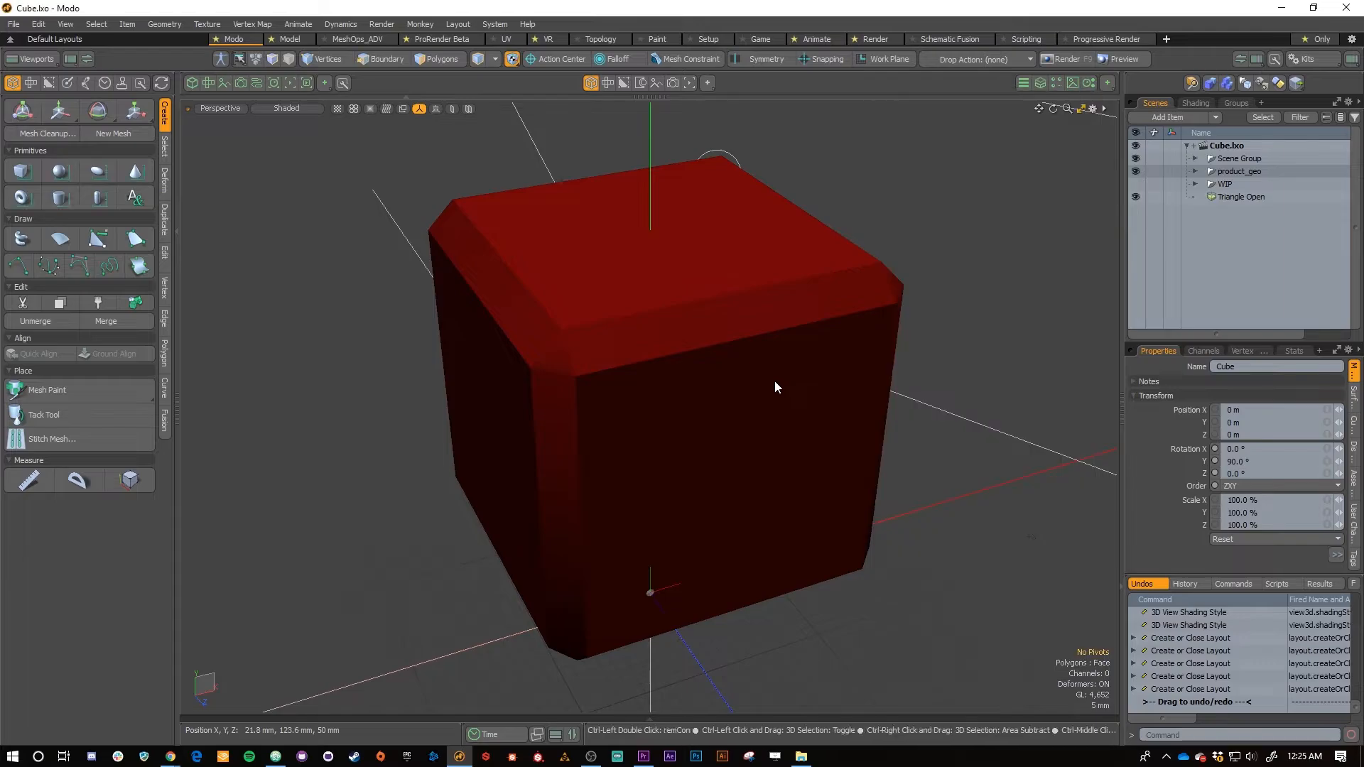
{"action": "key", "text": "ctrl+space"}
{"action": "left_click", "coordinate": [776, 412]}
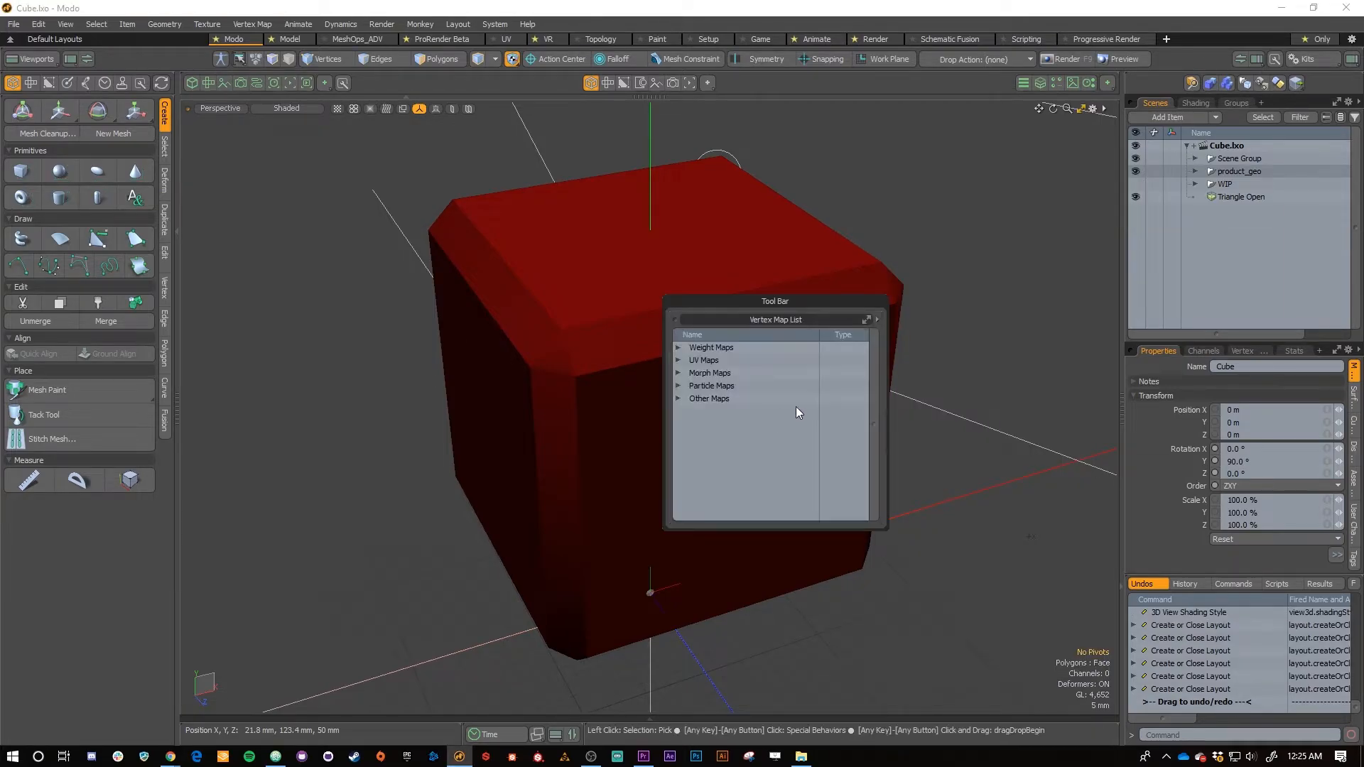
{"action": "key", "text": "ctrl+space"}
{"action": "left_click", "coordinate": [898, 335]}
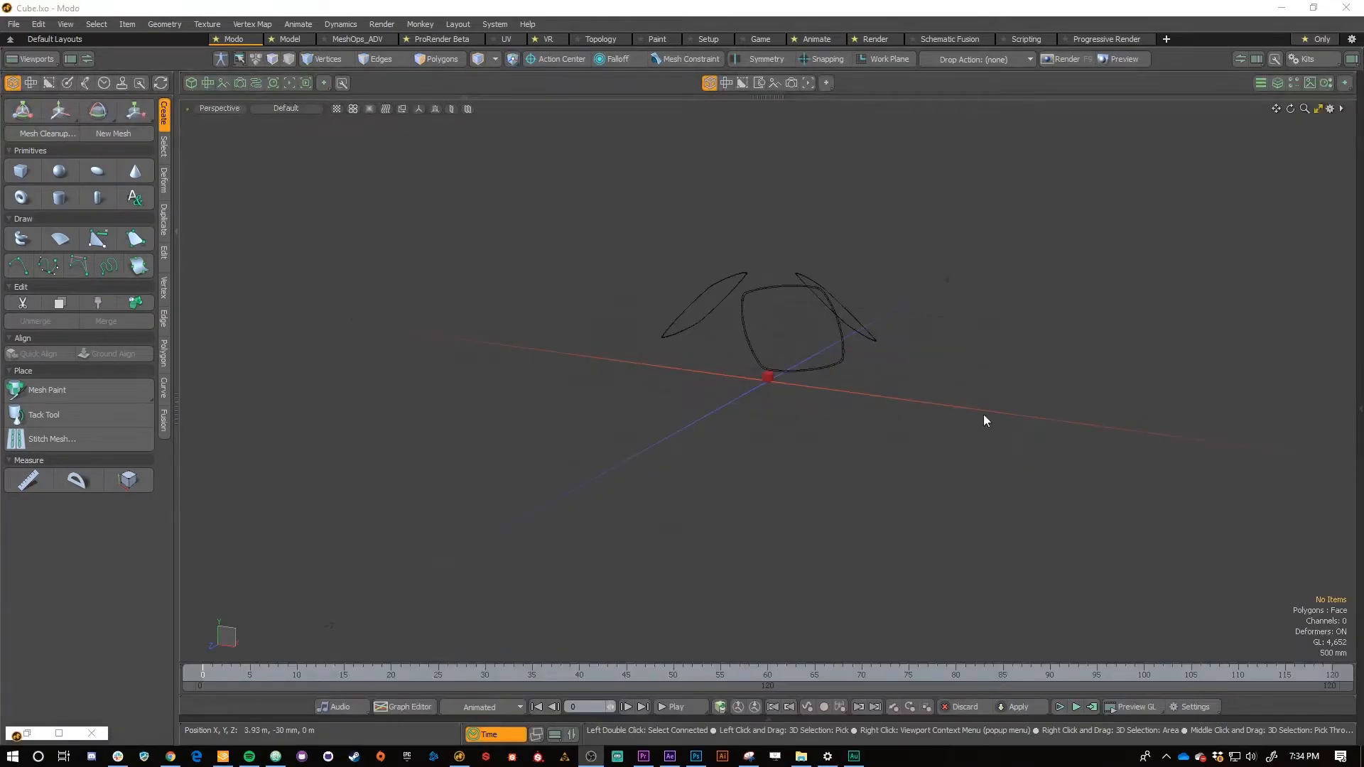
Select the beveled Cube item and fit it in the 3D viewport
{"action": "left_click", "coordinate": [737, 396]}
{"action": "left_click_drag", "start_coordinate": [735, 378], "coordinate": [769, 381], "text": "alt"}
{"action": "left_click", "coordinate": [768, 378]}
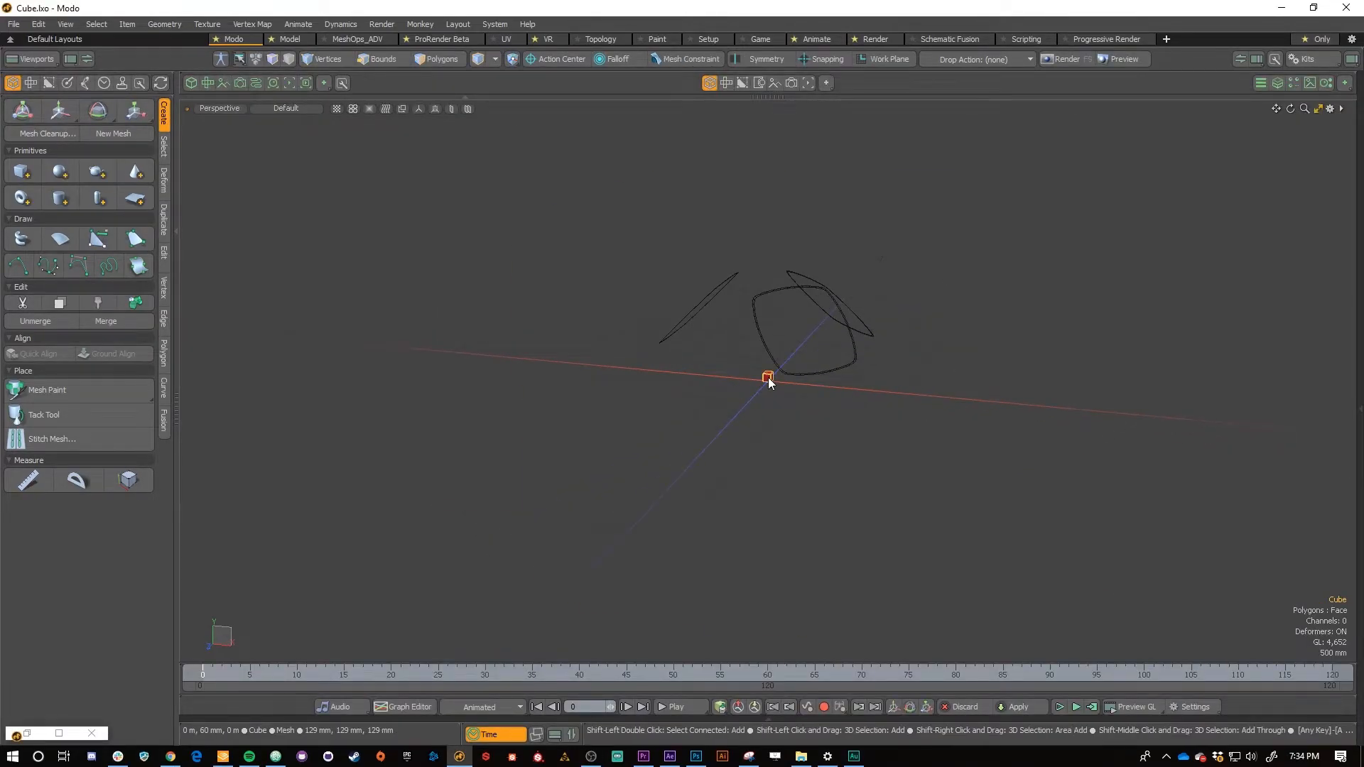
{"action": "key", "text": "shift+a"}
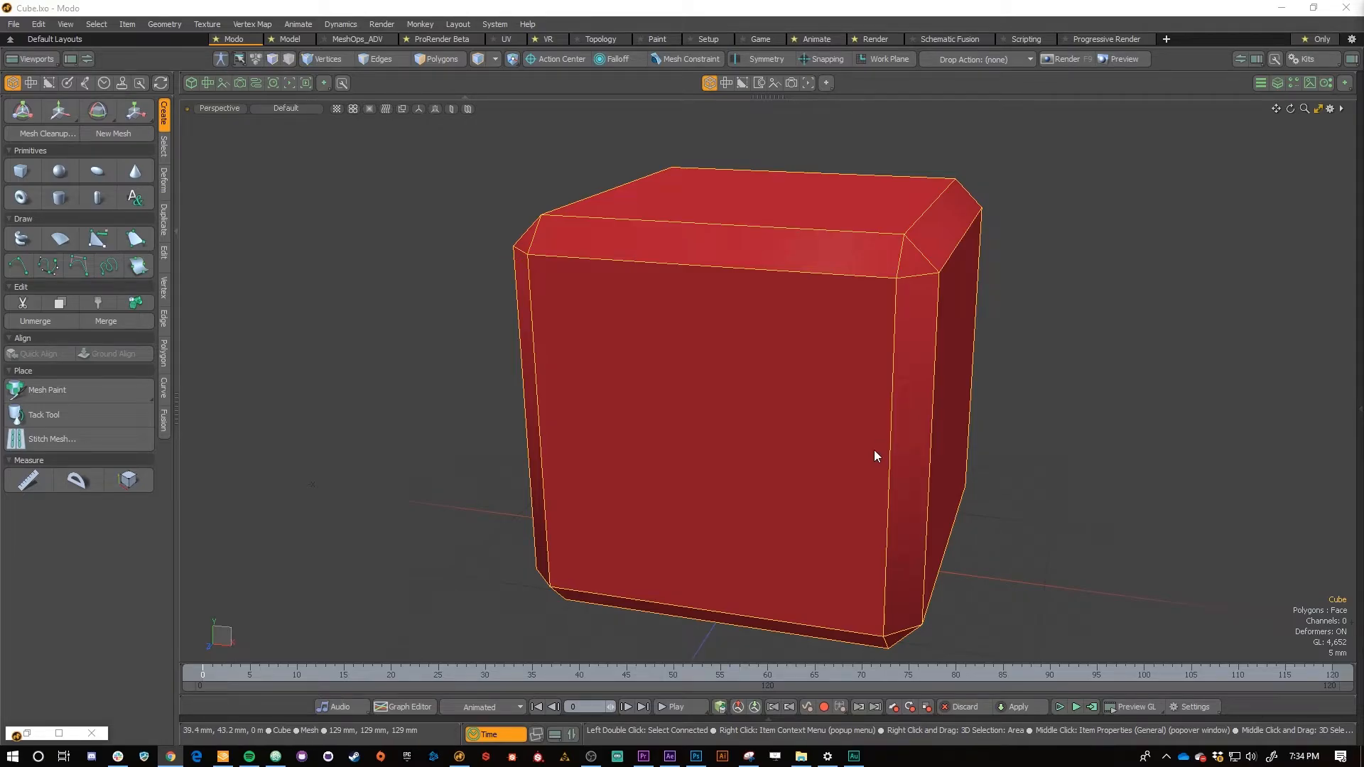
{"action": "left_click_drag", "start_coordinate": [888, 465], "coordinate": [820, 412], "text": "alt+shift"}
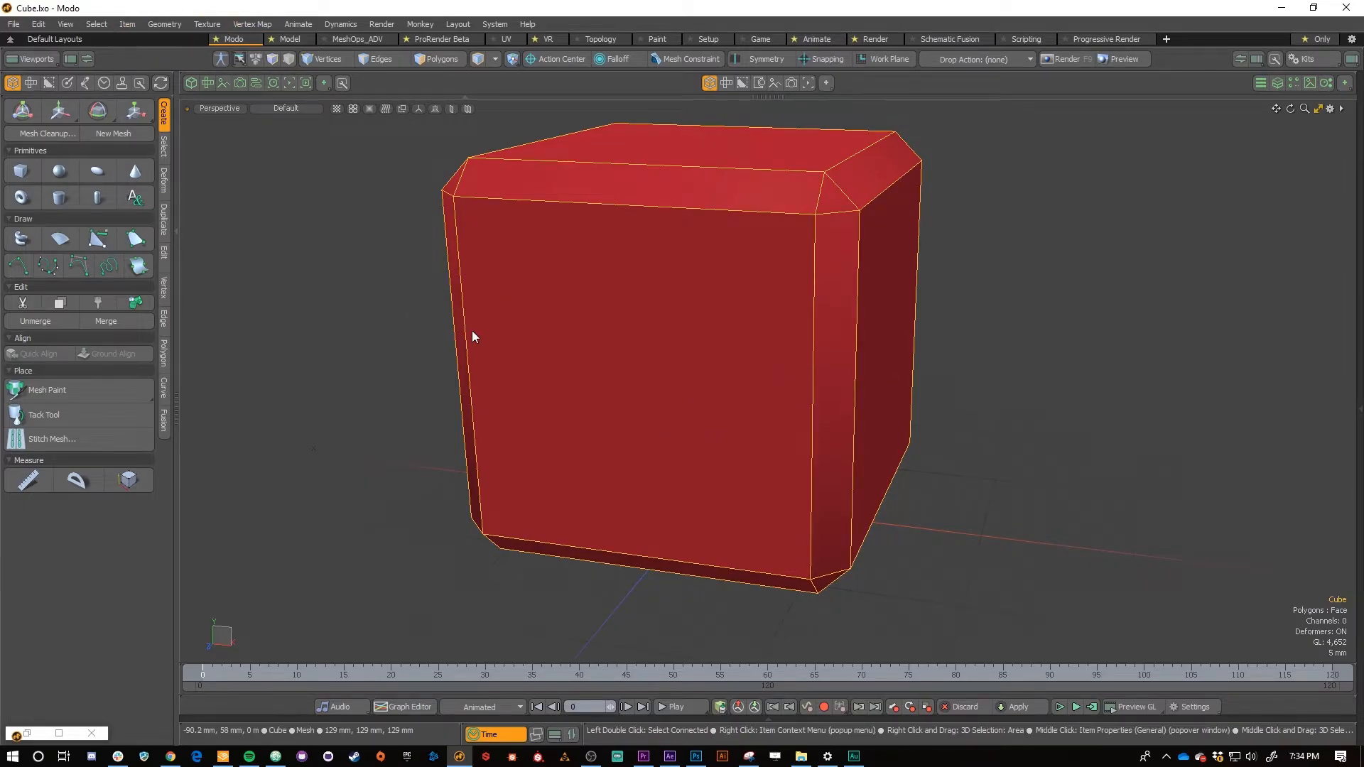
Open a Preview viewport beside the model view
{"action": "key", "text": "alt"}
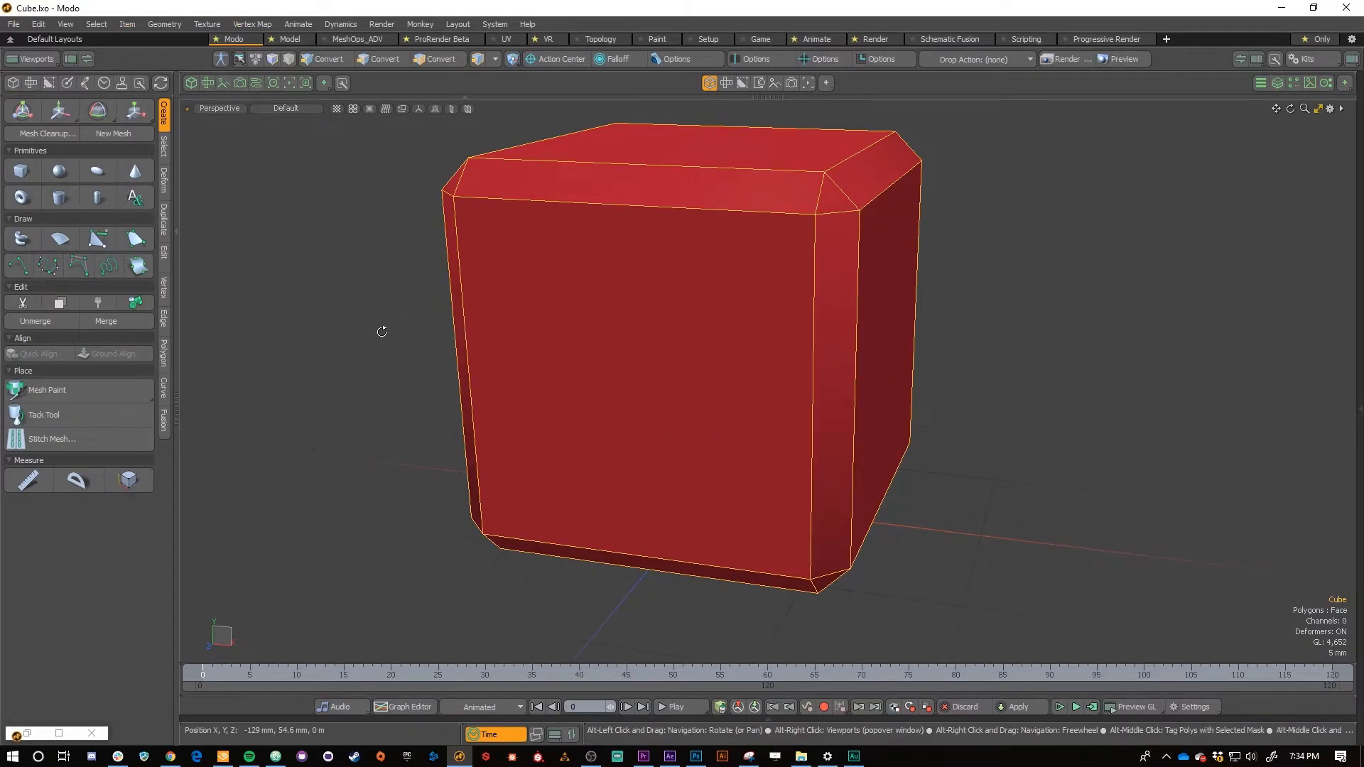
{"action": "right_click", "coordinate": [380, 334], "text": "alt"}
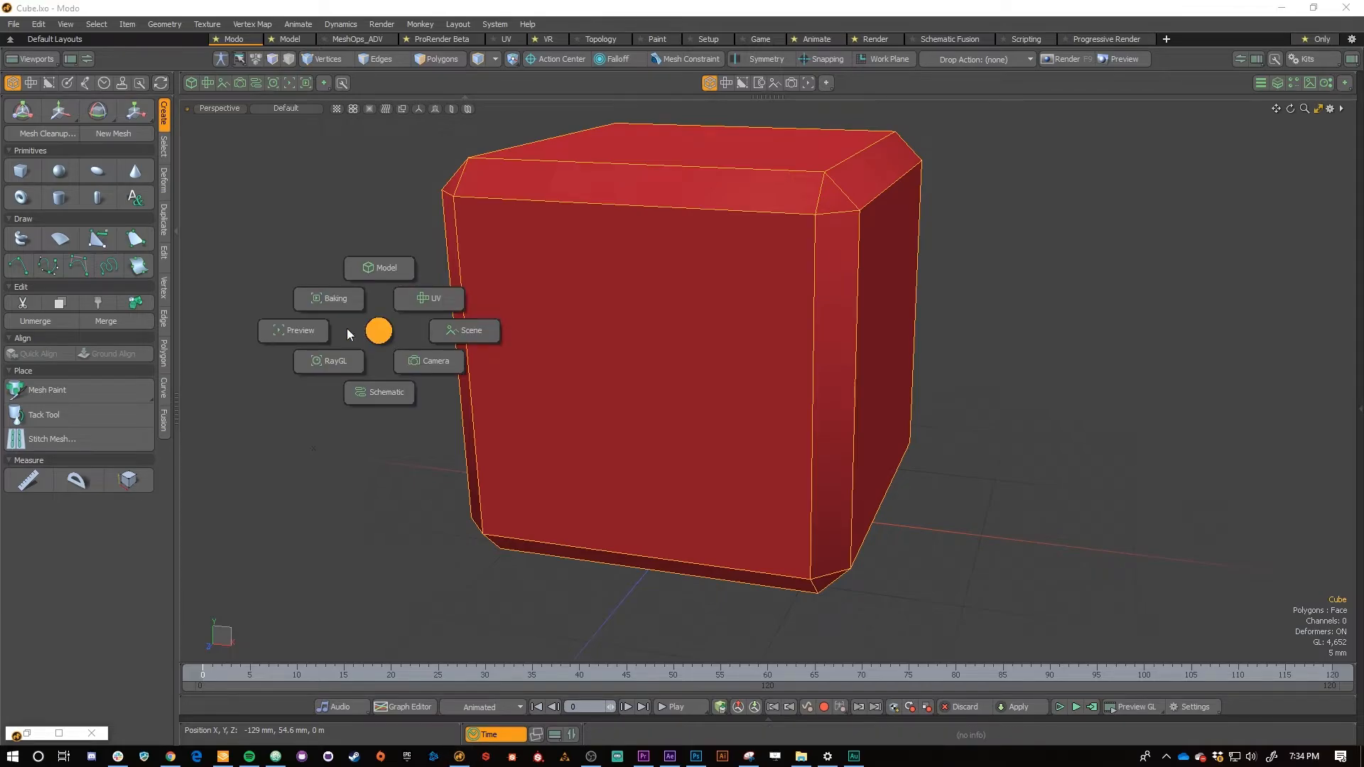
{"action": "left_click", "coordinate": [326, 329]}
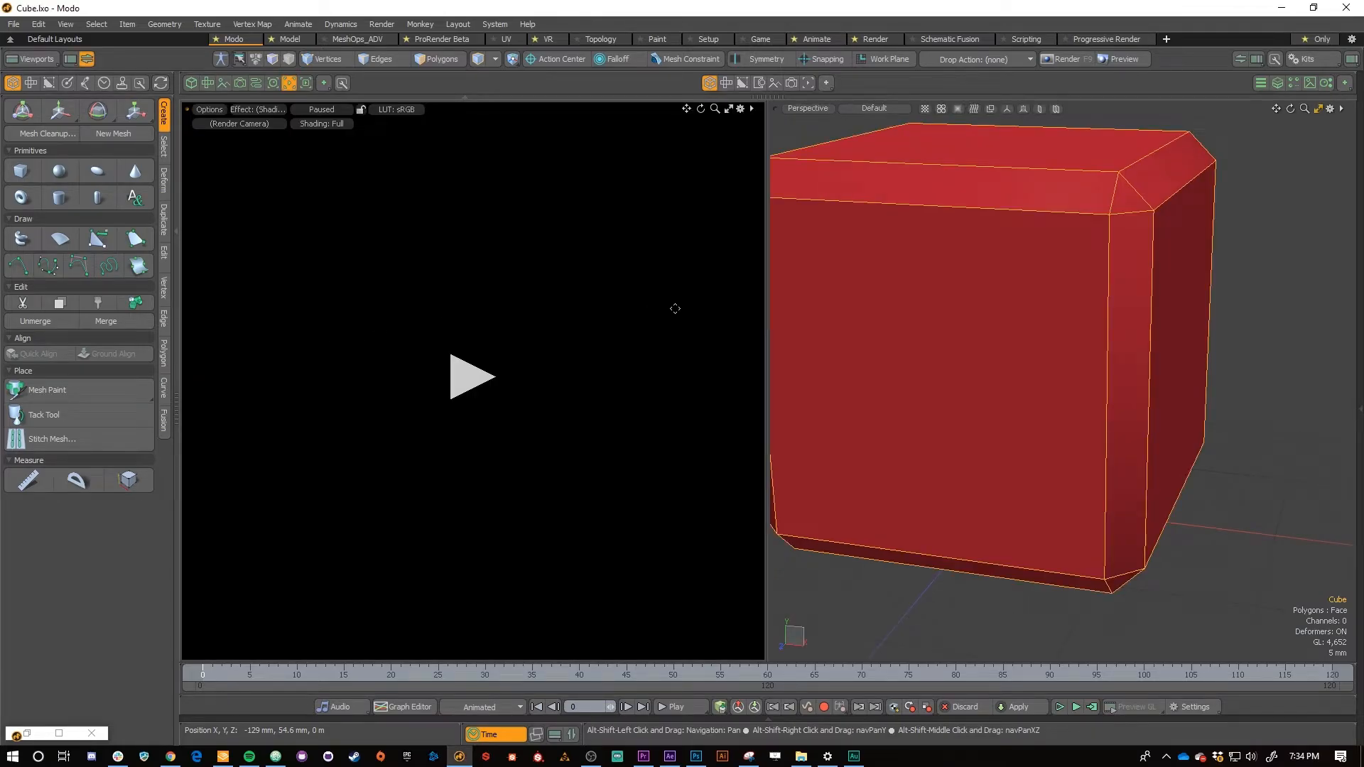
Switch the side viewport to Schematic and to Camera, and close it
{"action": "key", "text": "alt+shift+space"}
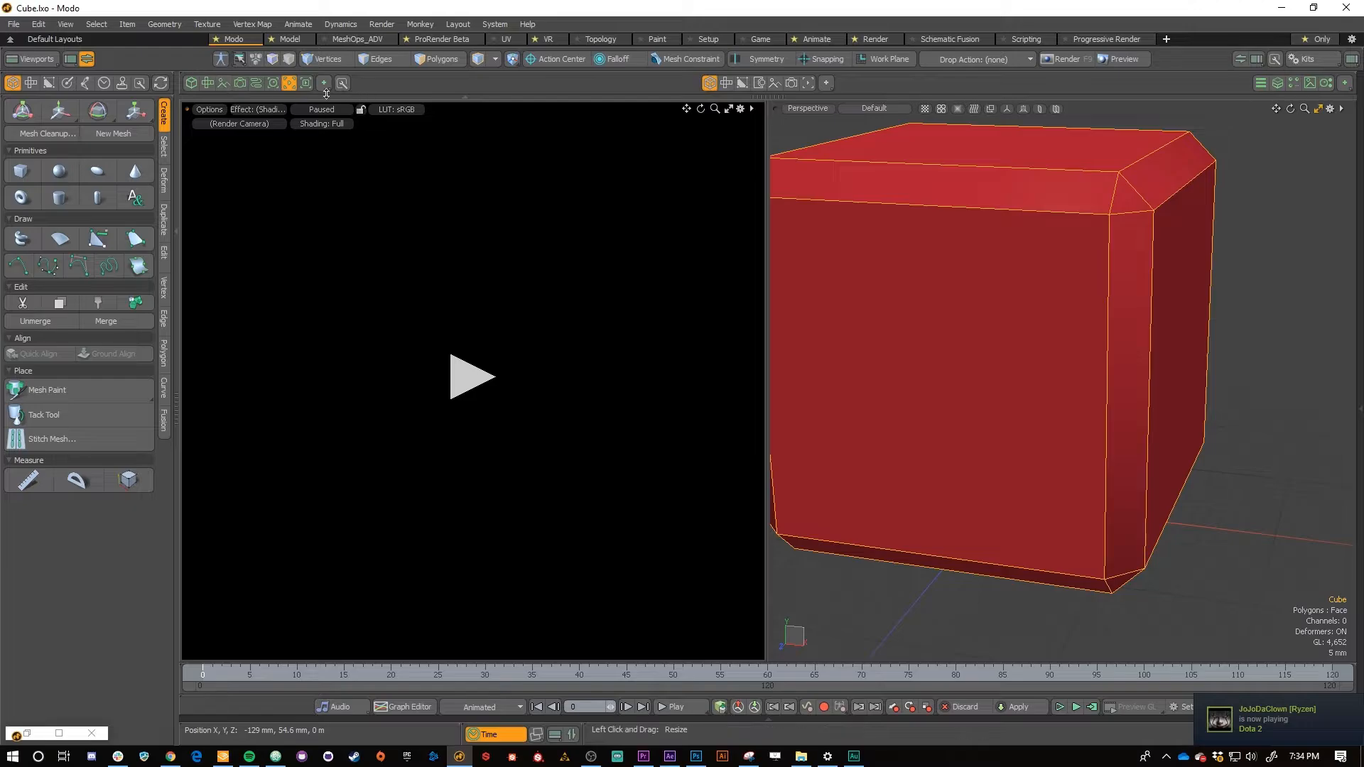
{"action": "key", "text": "alt+shift+space"}
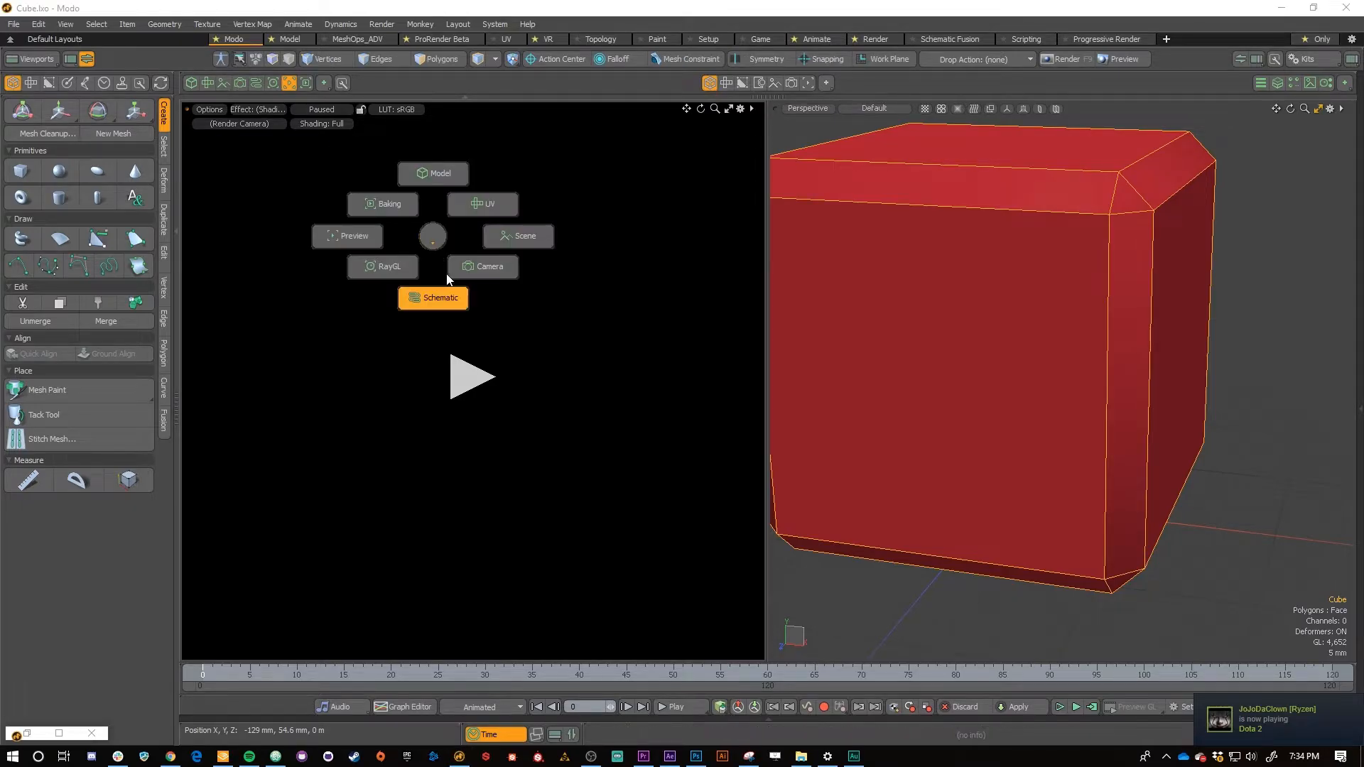
{"action": "left_click", "coordinate": [435, 297]}
{"action": "key", "text": "alt+shift+space"}
{"action": "left_click", "coordinate": [479, 305]}
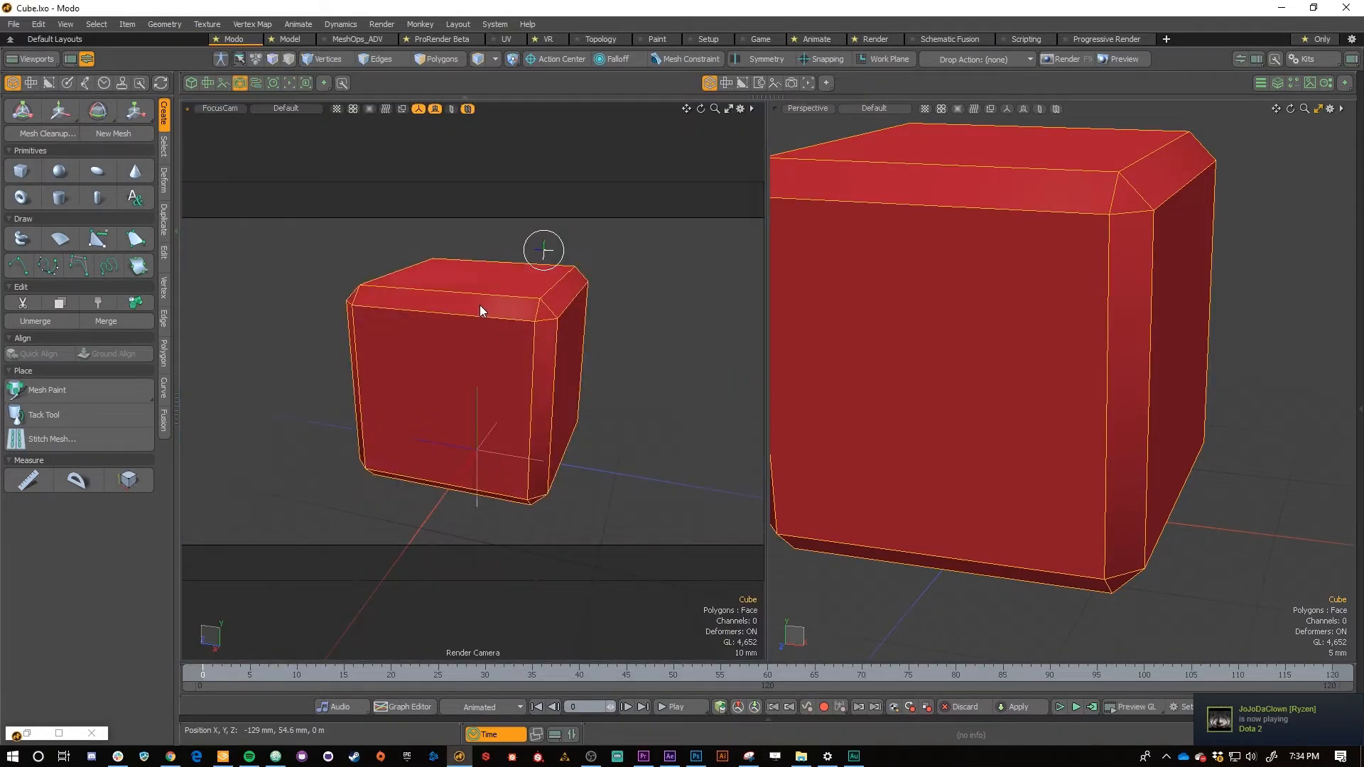
{"action": "key", "text": "alt+shift+space"}
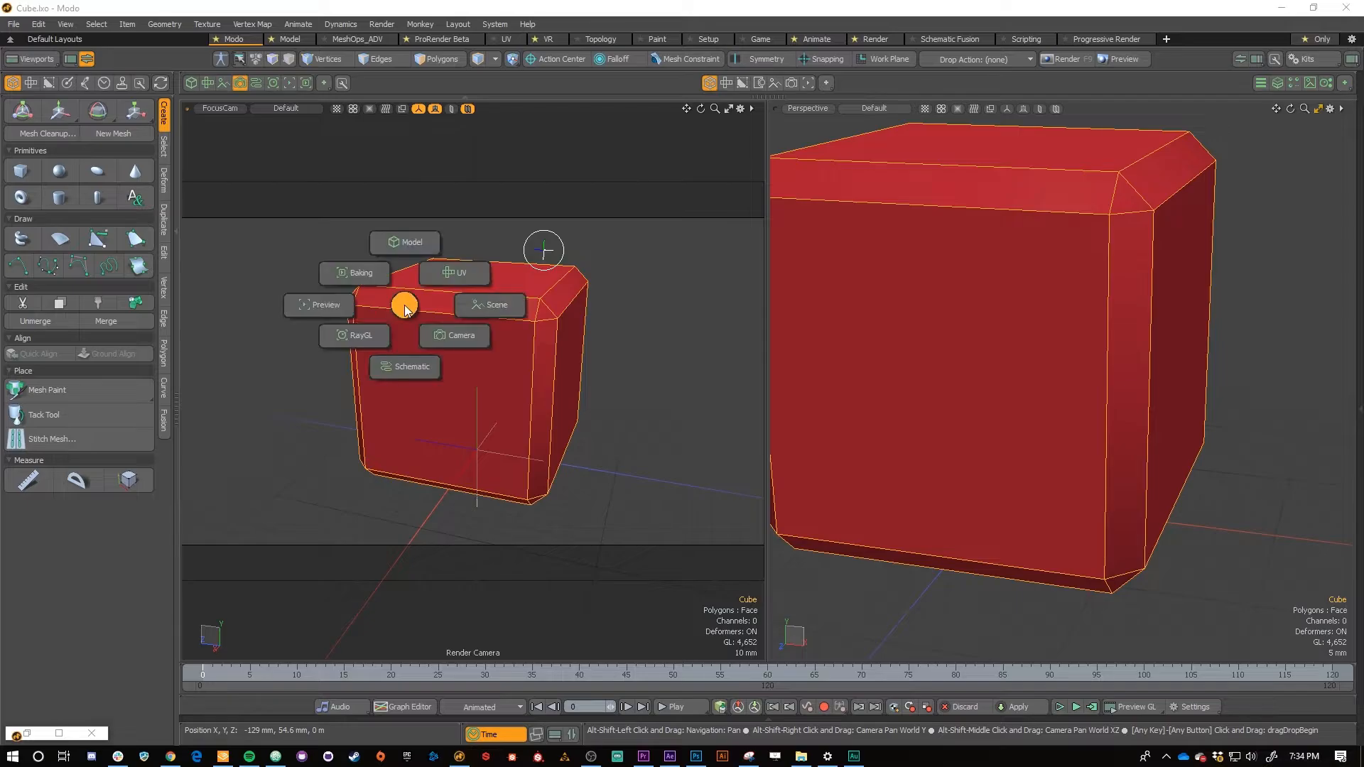
{"action": "left_click", "coordinate": [437, 337]}
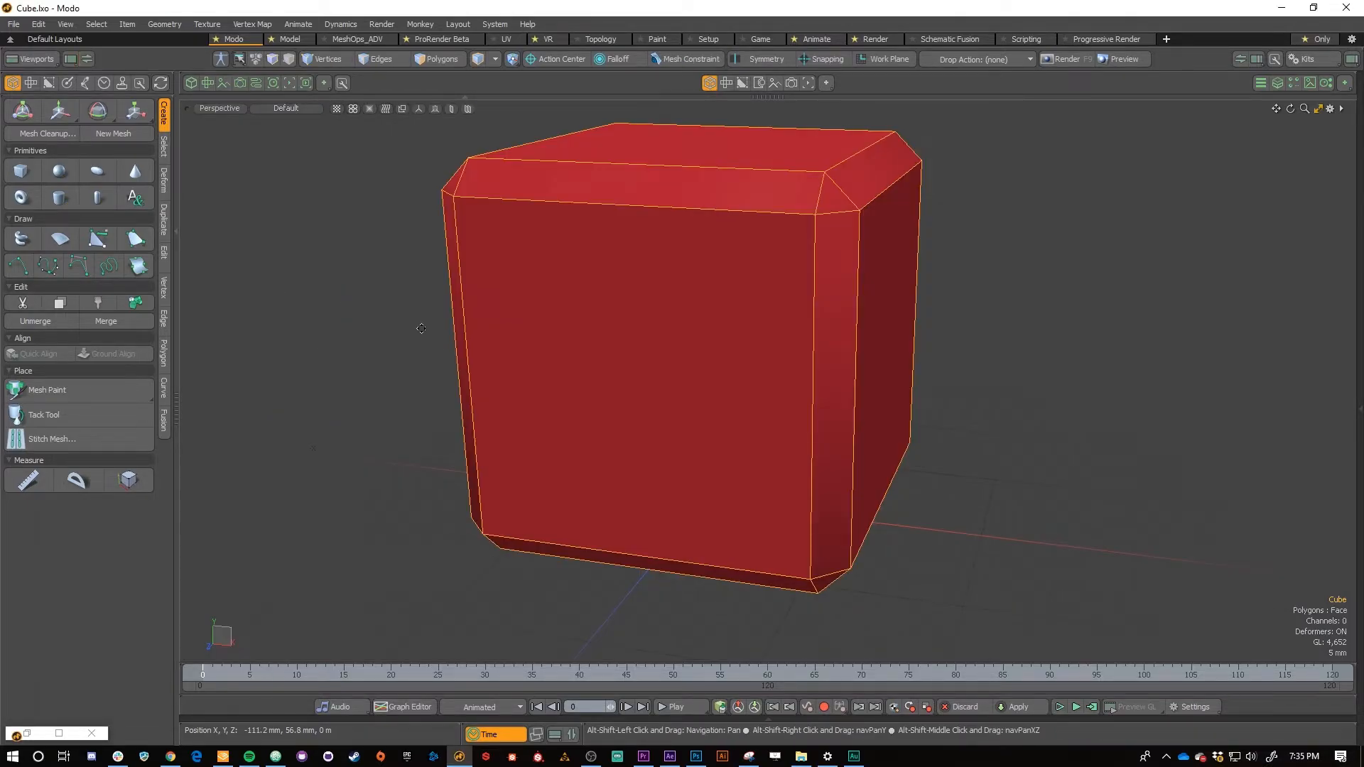
Switch the main viewport to UV, to Topology, and back to Model
{"action": "key", "text": "alt+shift+space"}
{"action": "left_click", "coordinate": [422, 270]}
{"action": "key", "text": "alt+shift+space"}
{"action": "left_click", "coordinate": [747, 354]}
{"action": "key", "text": "alt+shift+space"}
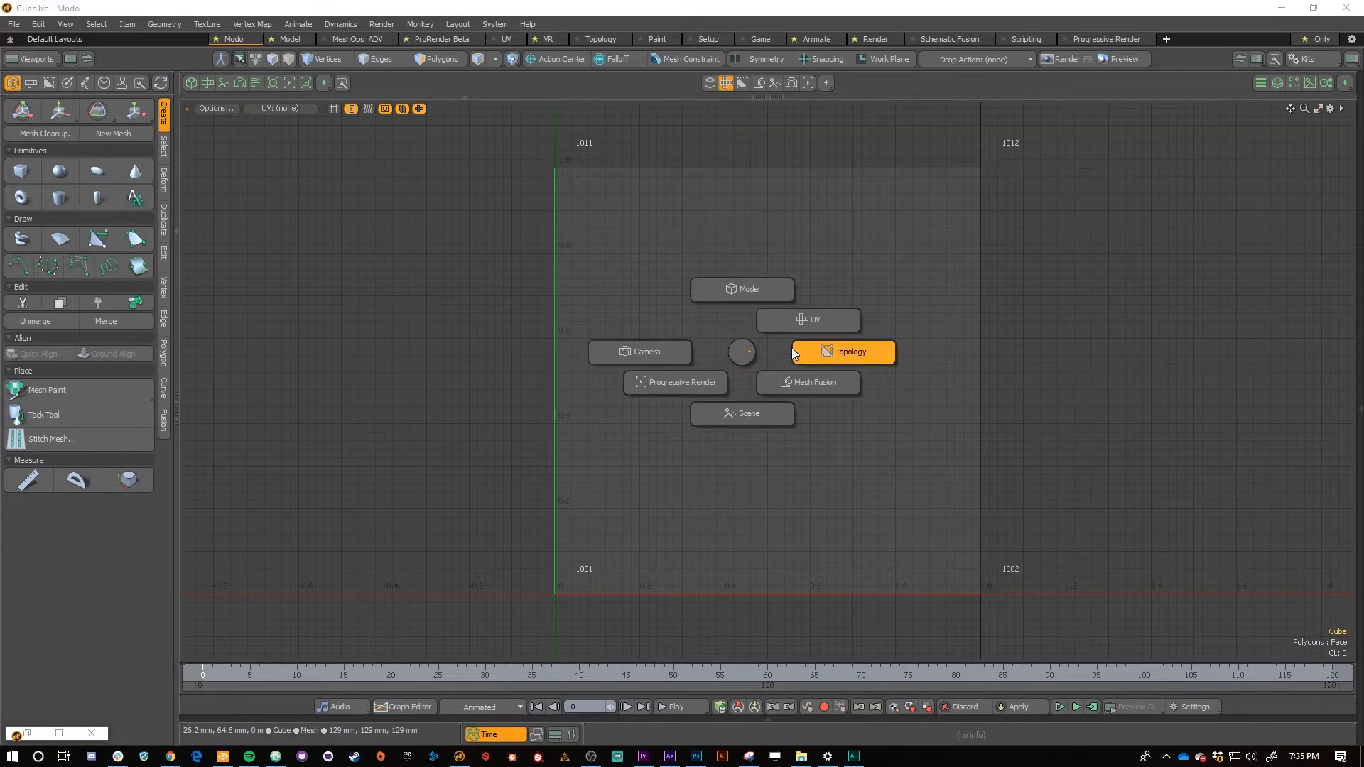
{"action": "left_click", "coordinate": [791, 348]}
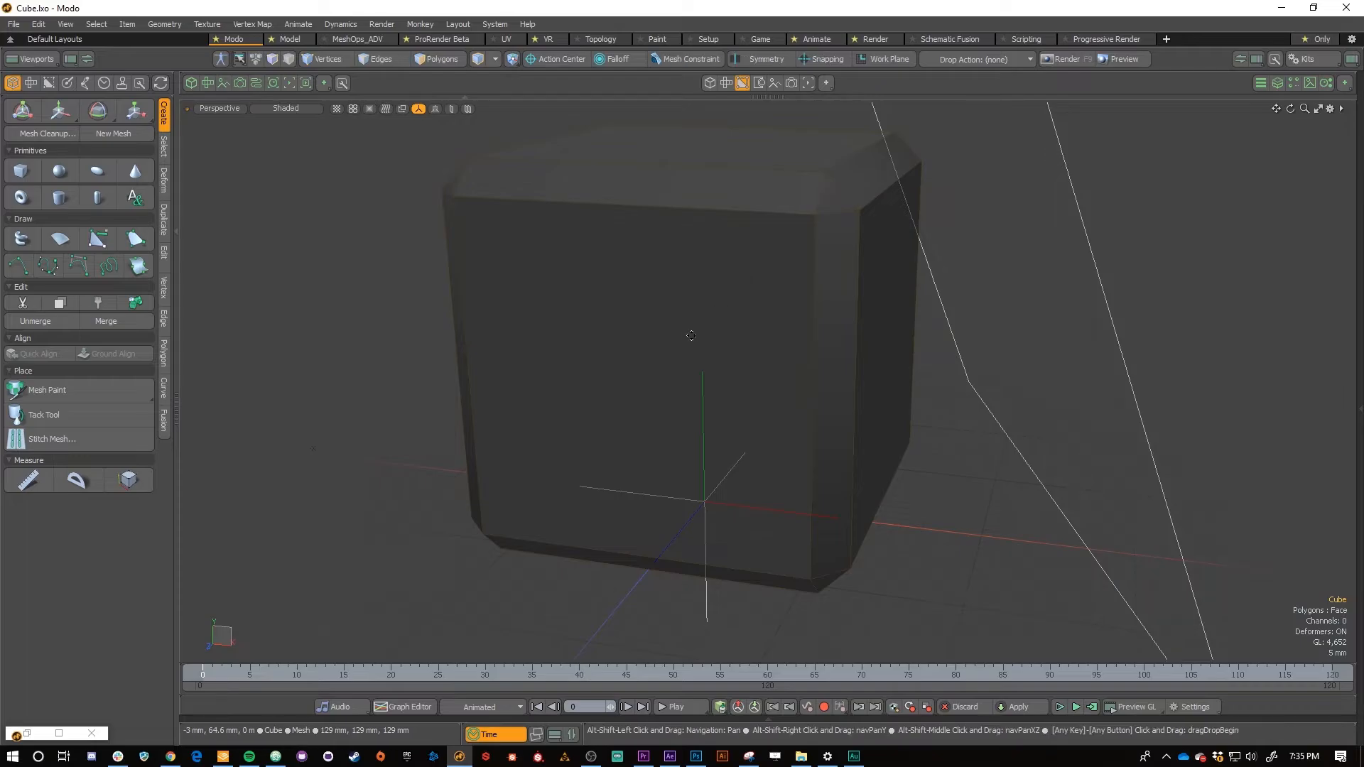
{"action": "key", "text": "alt+shift+space"}
{"action": "left_click", "coordinate": [695, 384]}
Open a secondary viewport beneath the model view and switch it from Model through Presets and Schematic to Graph Editor
{"action": "key", "text": "ctrl+space"}
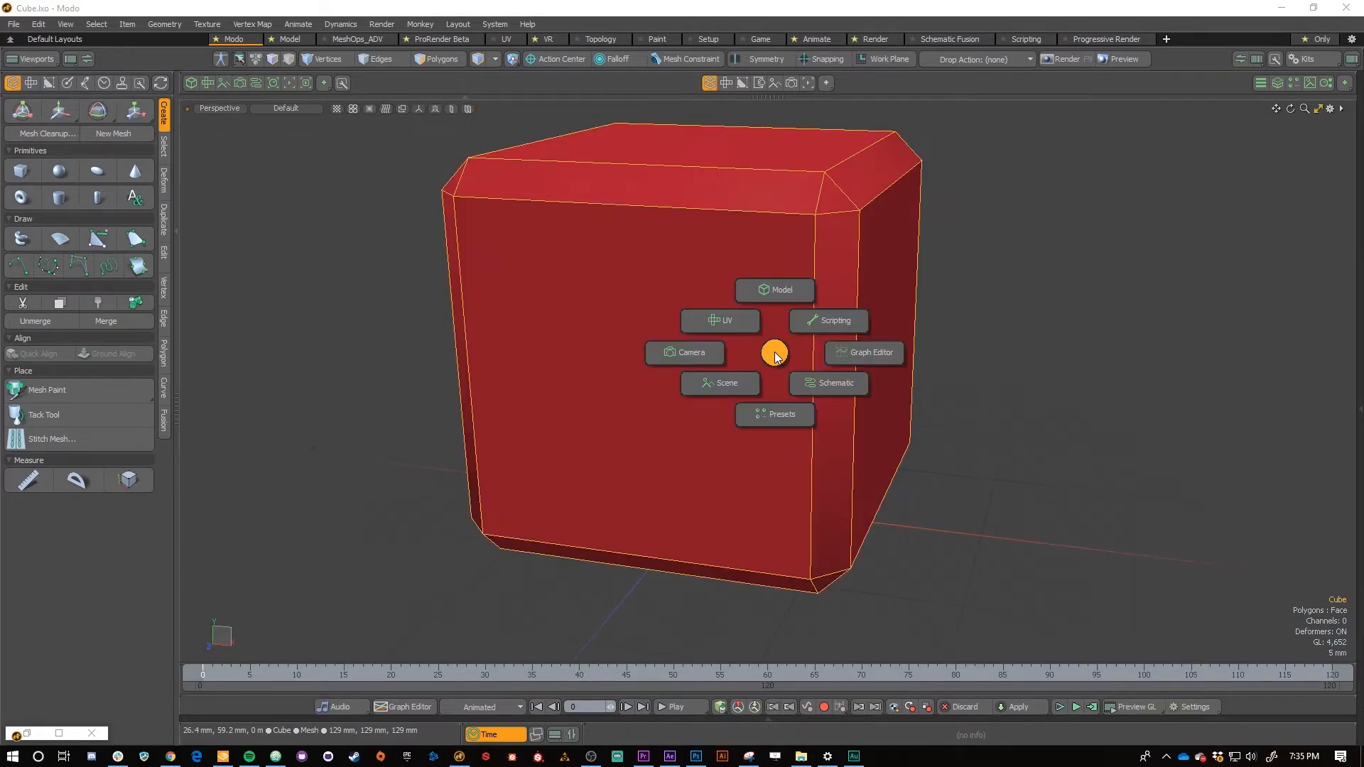
{"action": "left_click", "coordinate": [781, 293]}
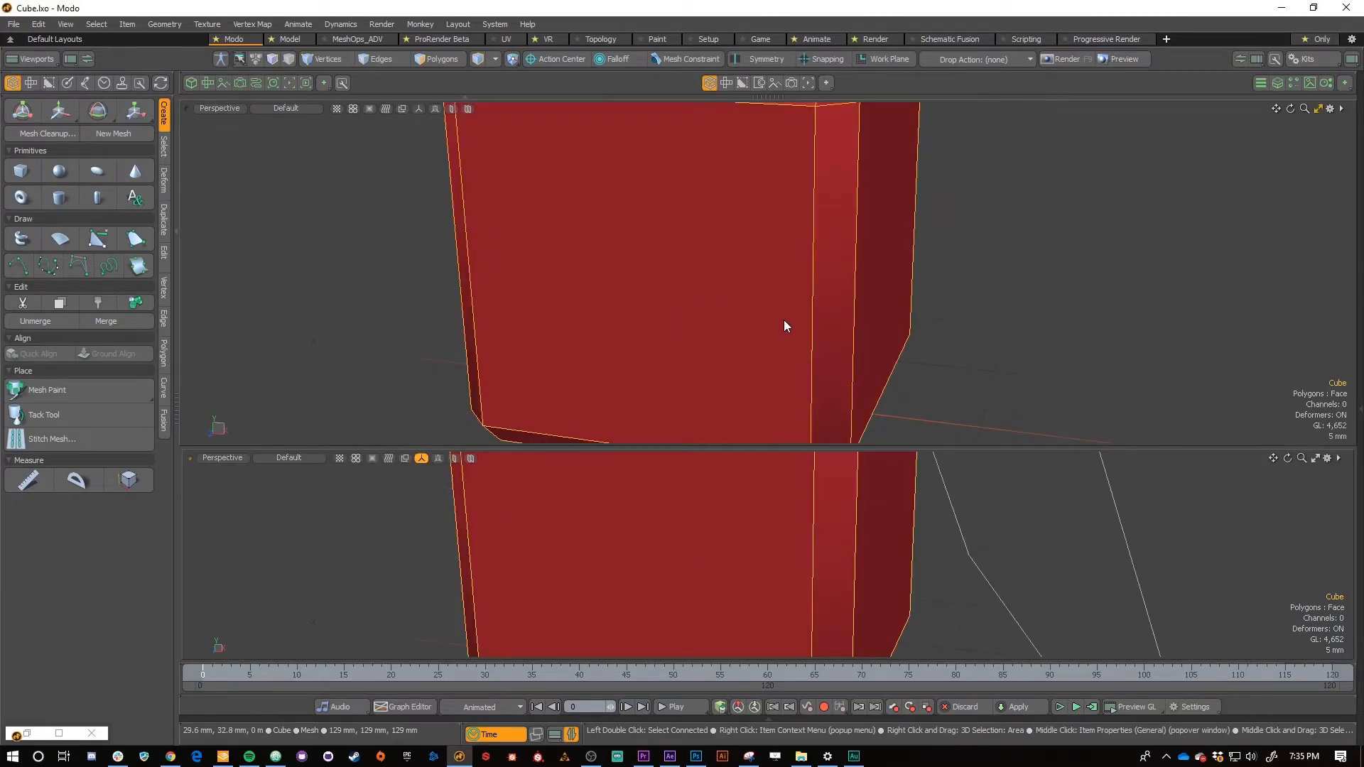
{"action": "key", "text": "alt+shift+space"}
{"action": "left_click", "coordinate": [769, 453]}
{"action": "key", "text": "alt+shift+space"}
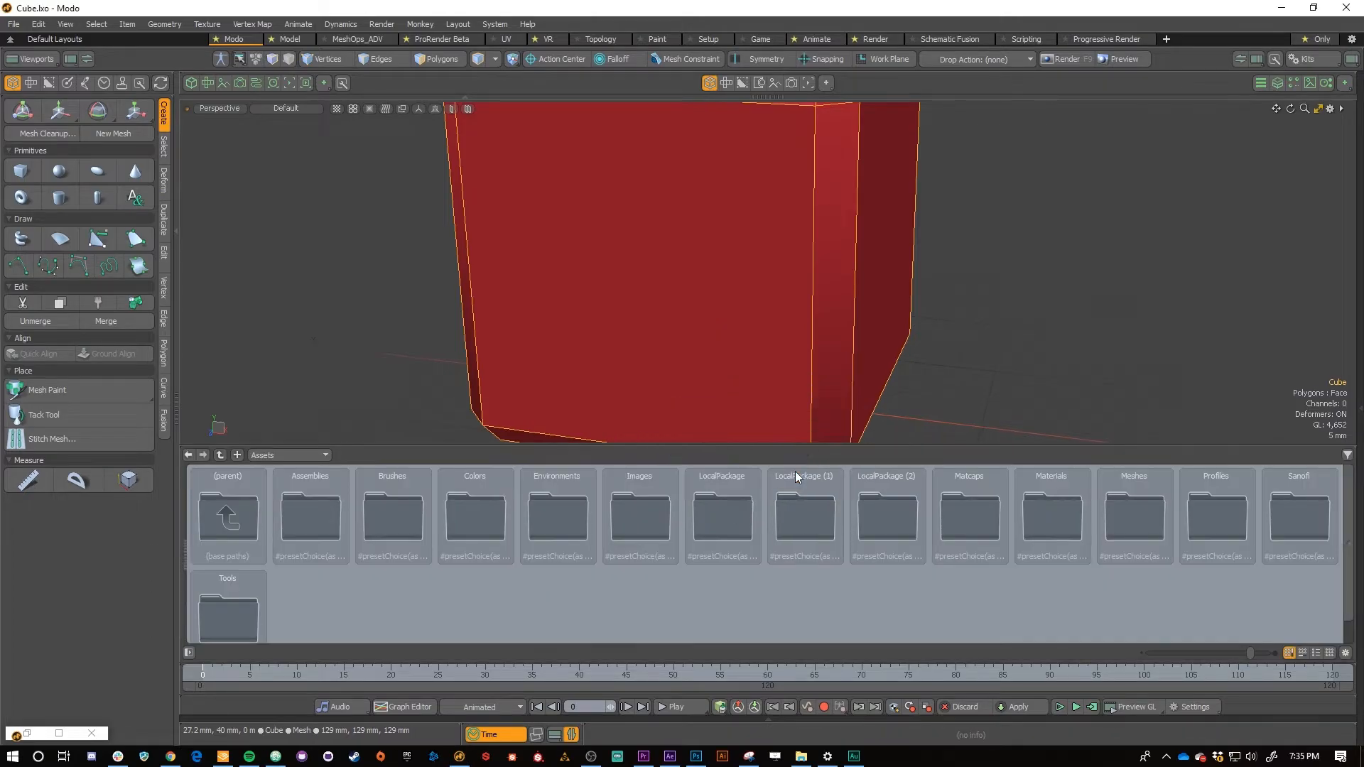
{"action": "left_click", "coordinate": [795, 472]}
{"action": "key", "text": "alt+shift+space"}
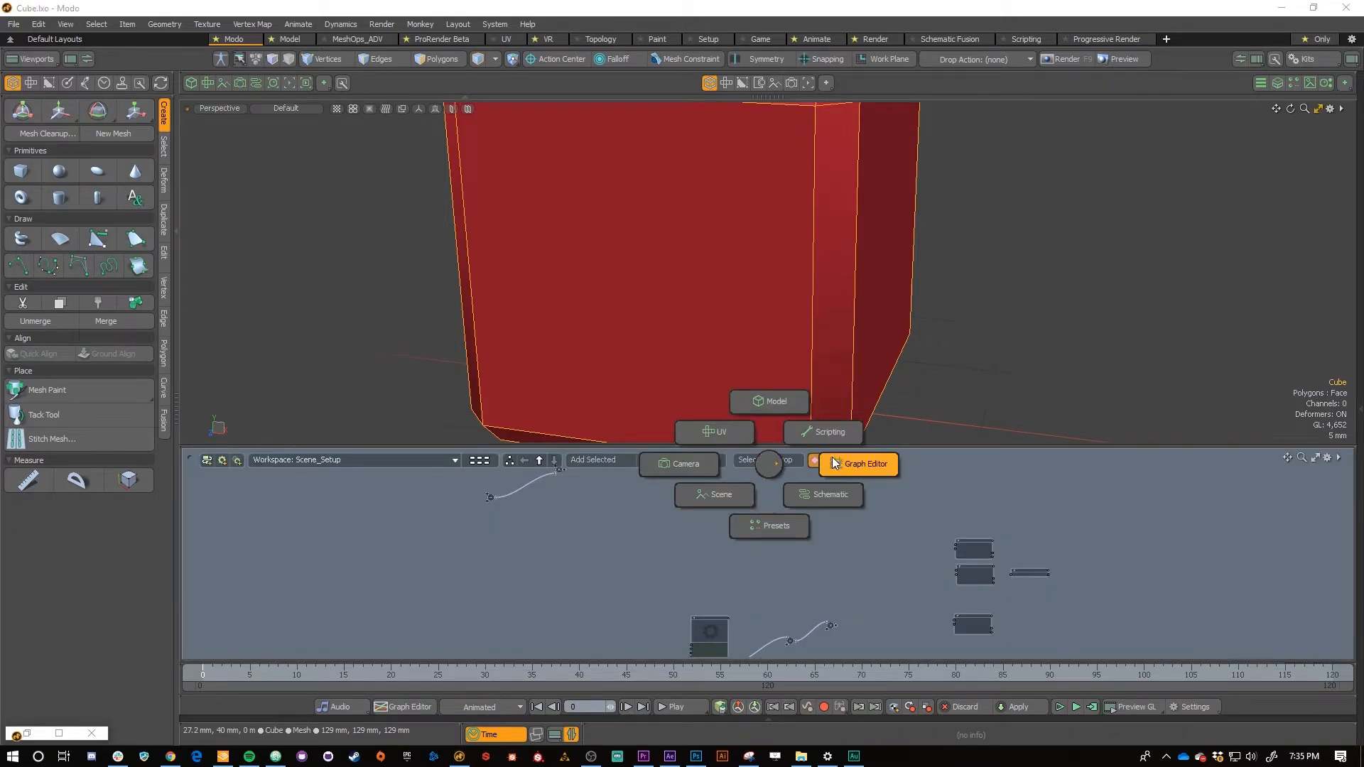
{"action": "left_click", "coordinate": [796, 466]}
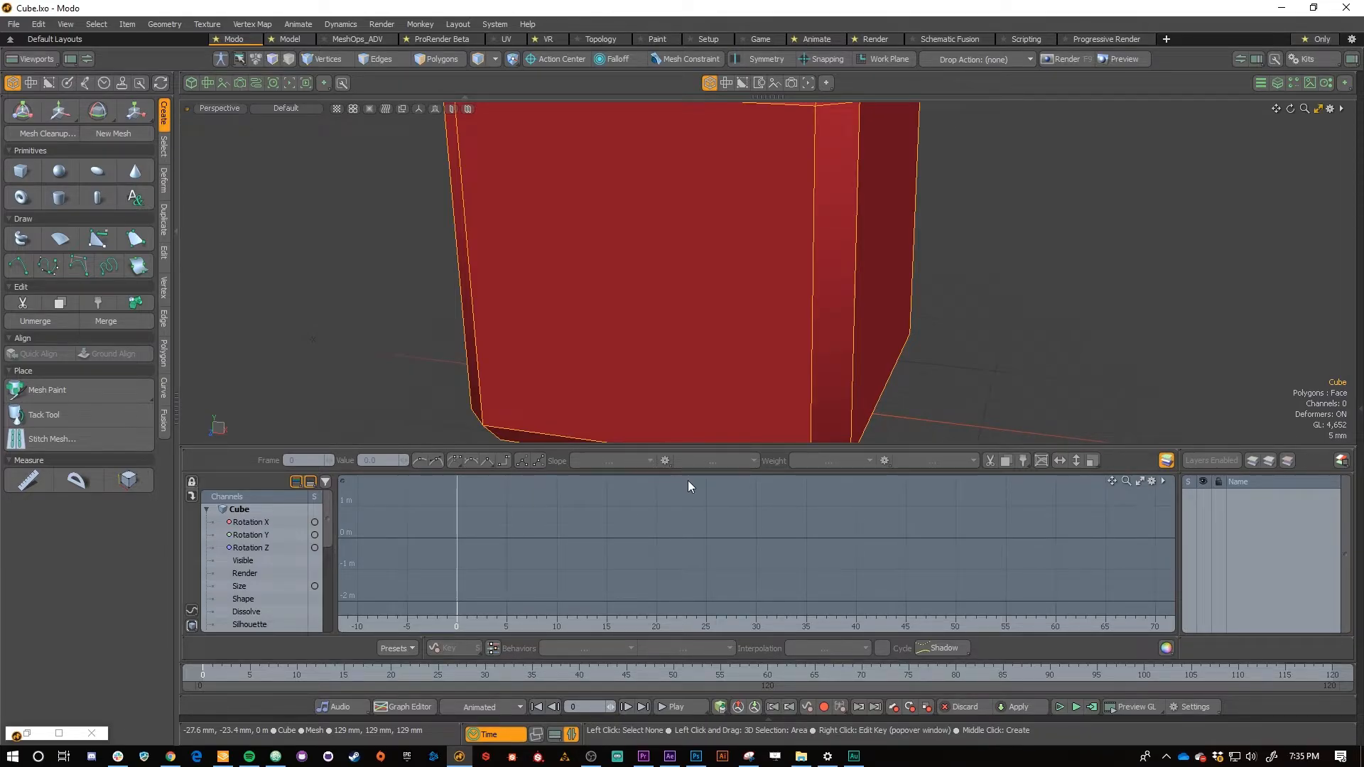
{"action": "key", "text": "ctrl+1"}
{"action": "key", "text": "ctrl+2"}
{"action": "key", "text": "ctrl+3"}
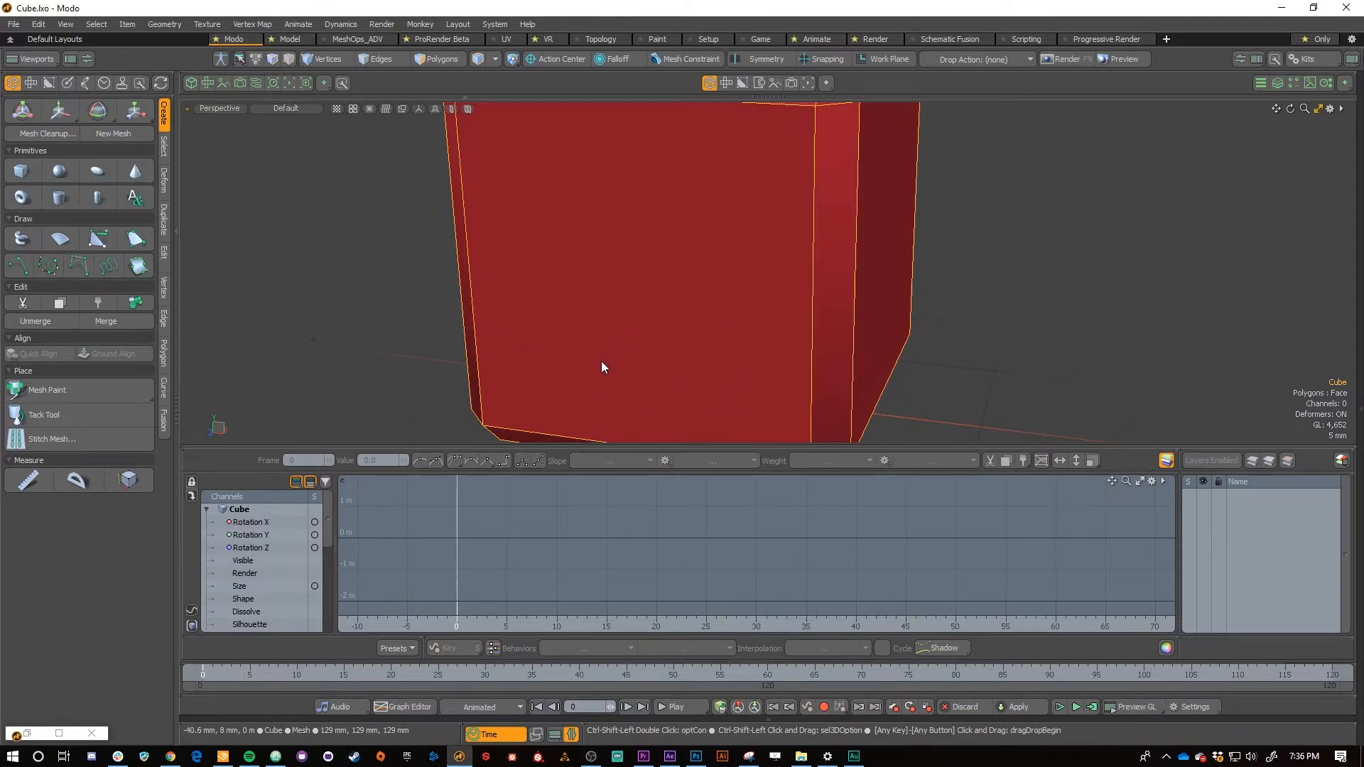
Cycle the tool palette through the Model, UV and Topology tool sets and finish on Brush
{"action": "key", "text": "ctrl+Tab"}
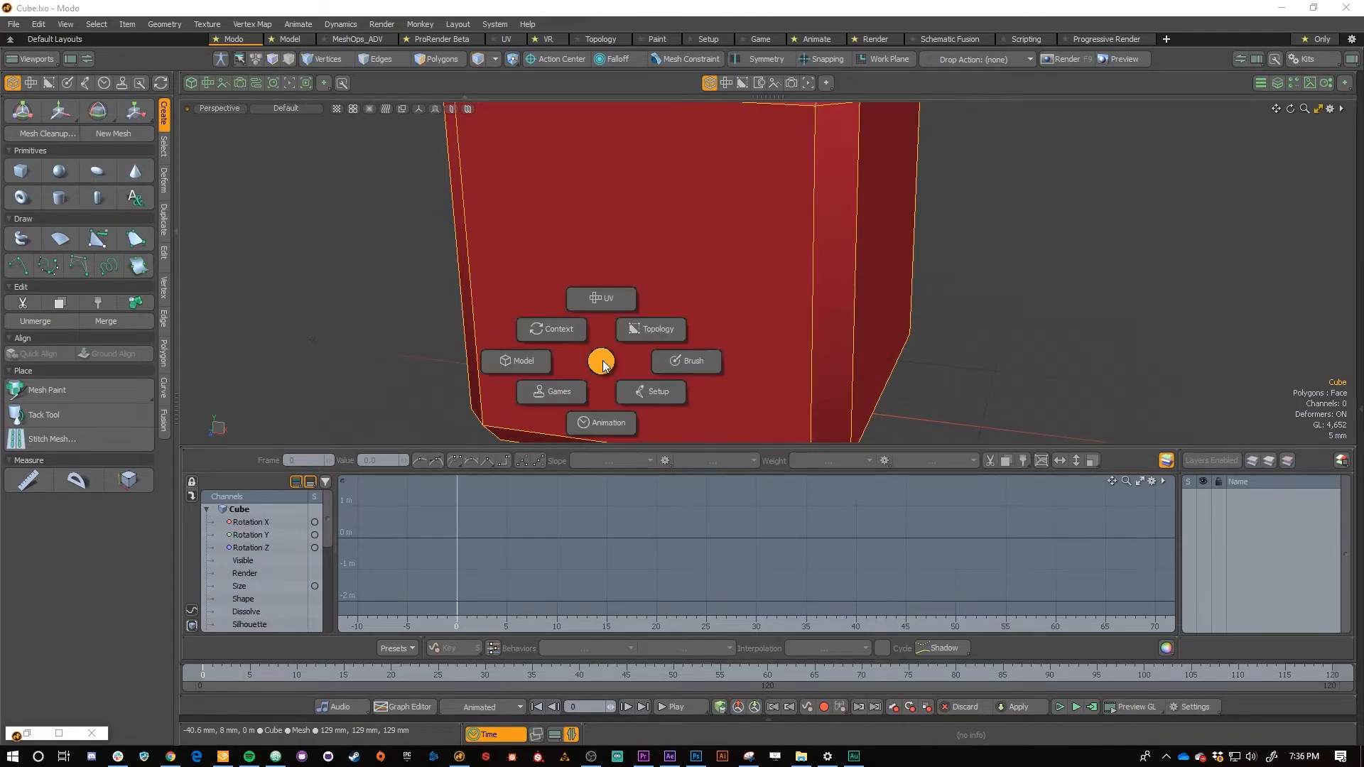
{"action": "left_click", "coordinate": [542, 351]}
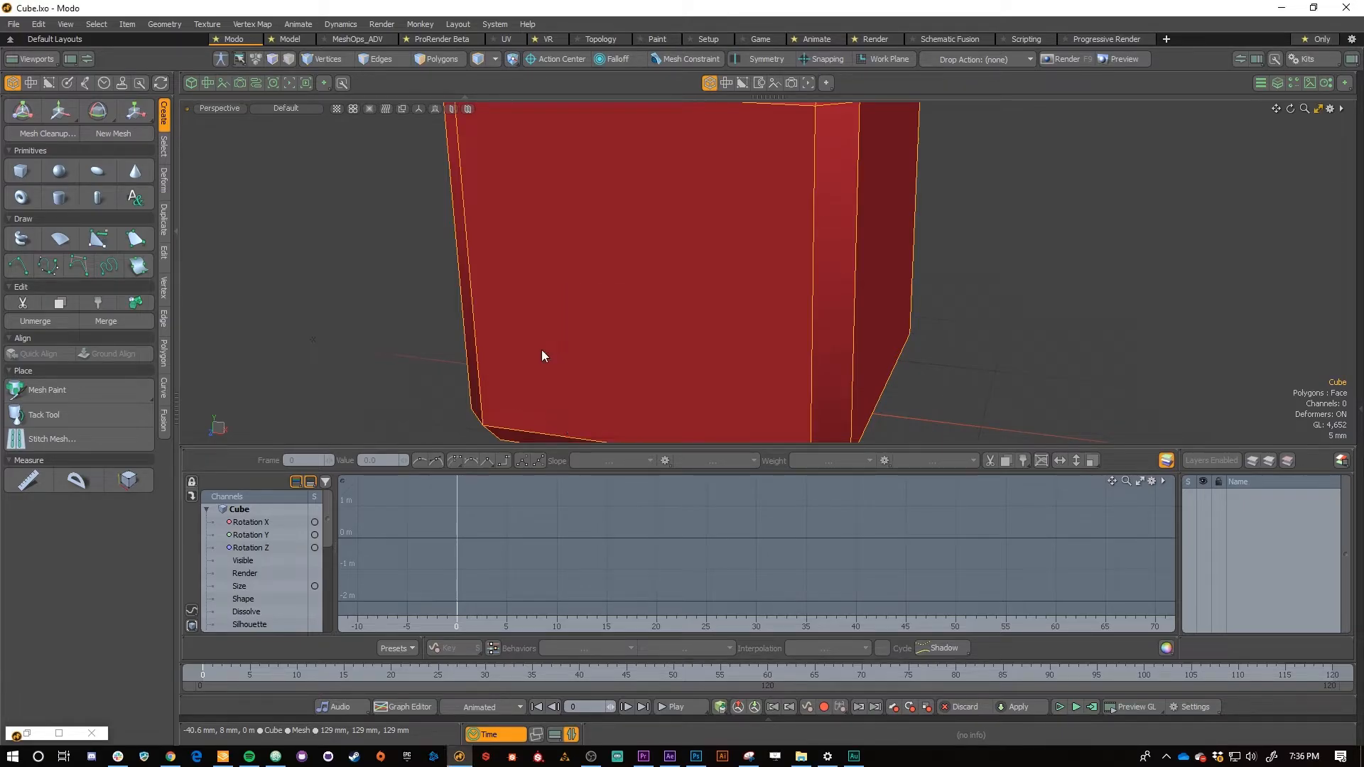
{"action": "key", "text": "ctrl+Tab"}
{"action": "left_click", "coordinate": [353, 245]}
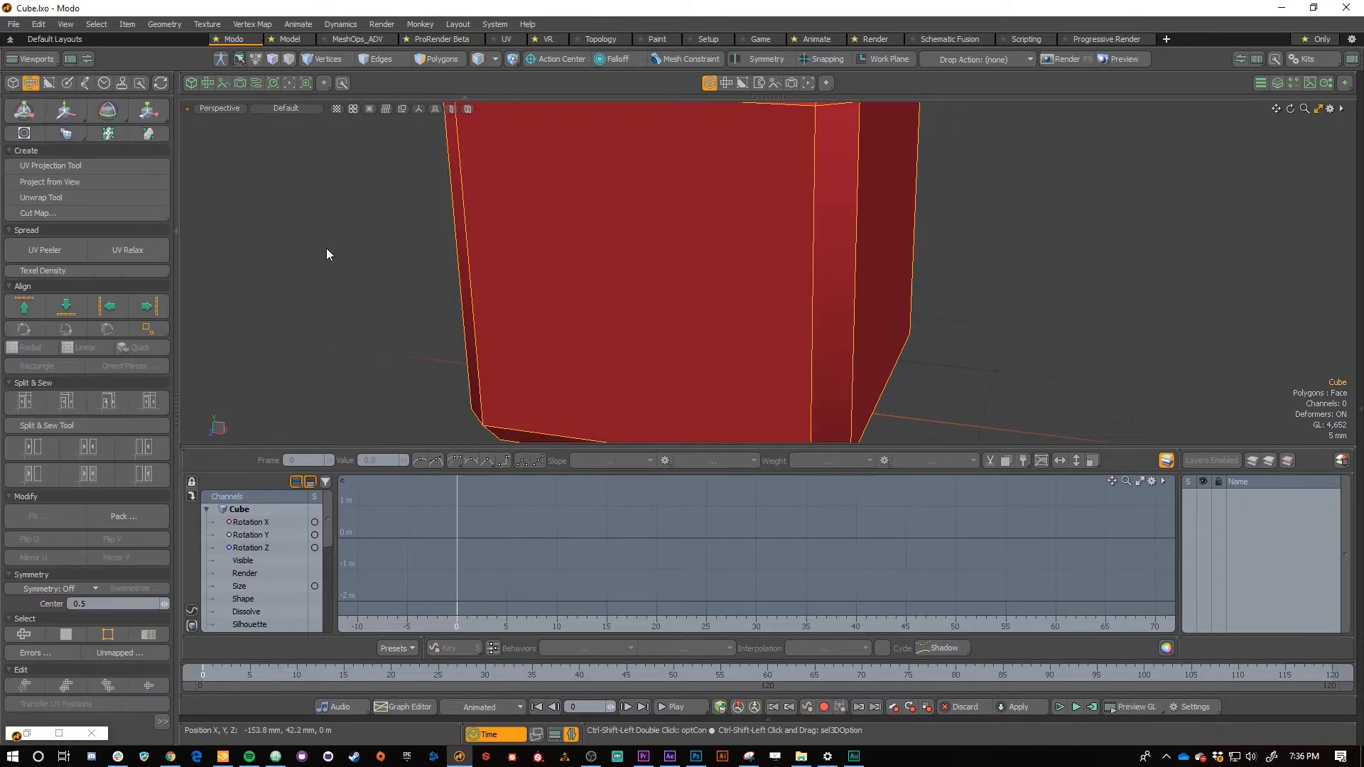
{"action": "key", "text": "ctrl+Tab"}
{"action": "left_click", "coordinate": [327, 229]}
{"action": "key", "text": "ctrl+Tab"}
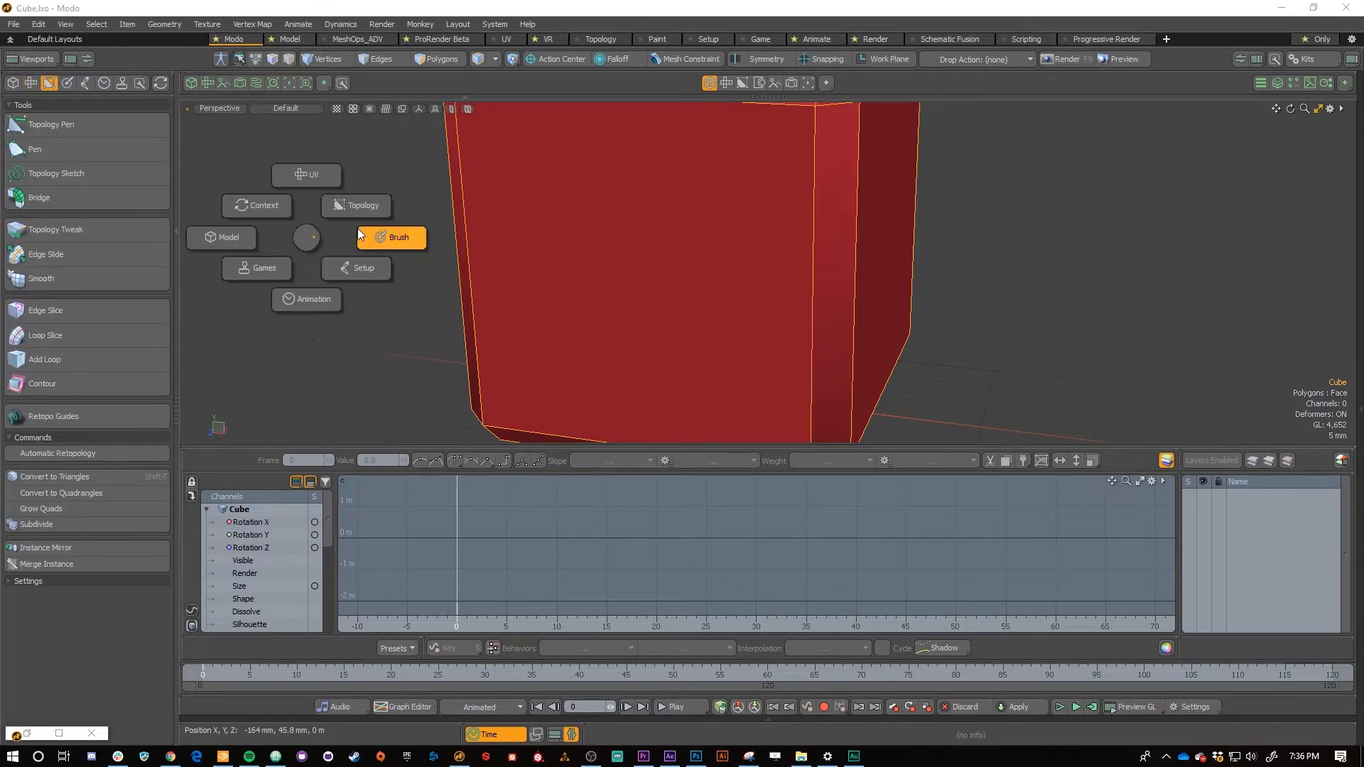
{"action": "left_click", "coordinate": [358, 228]}
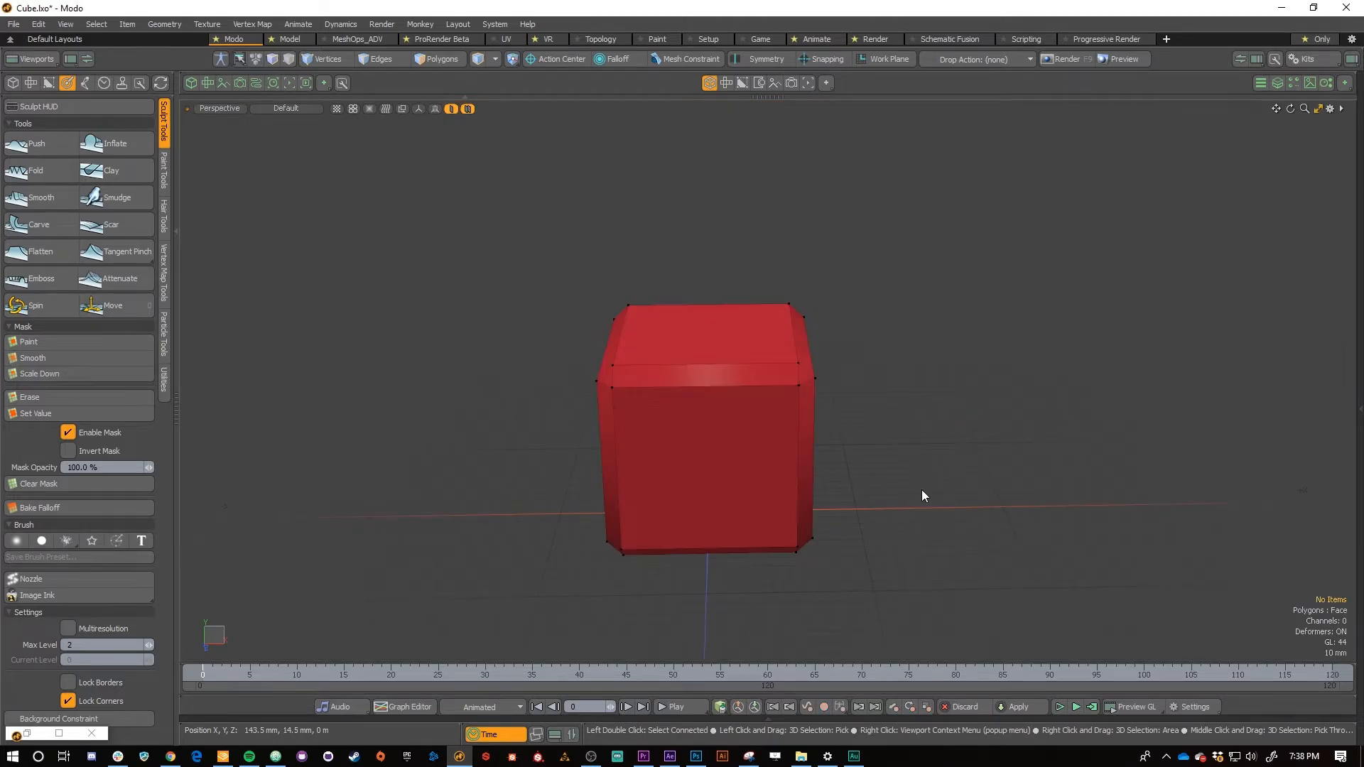
Set the active meshes' viewport shading style to Texture
{"action": "right_click", "coordinate": [882, 489], "text": "ctrl+shift"}
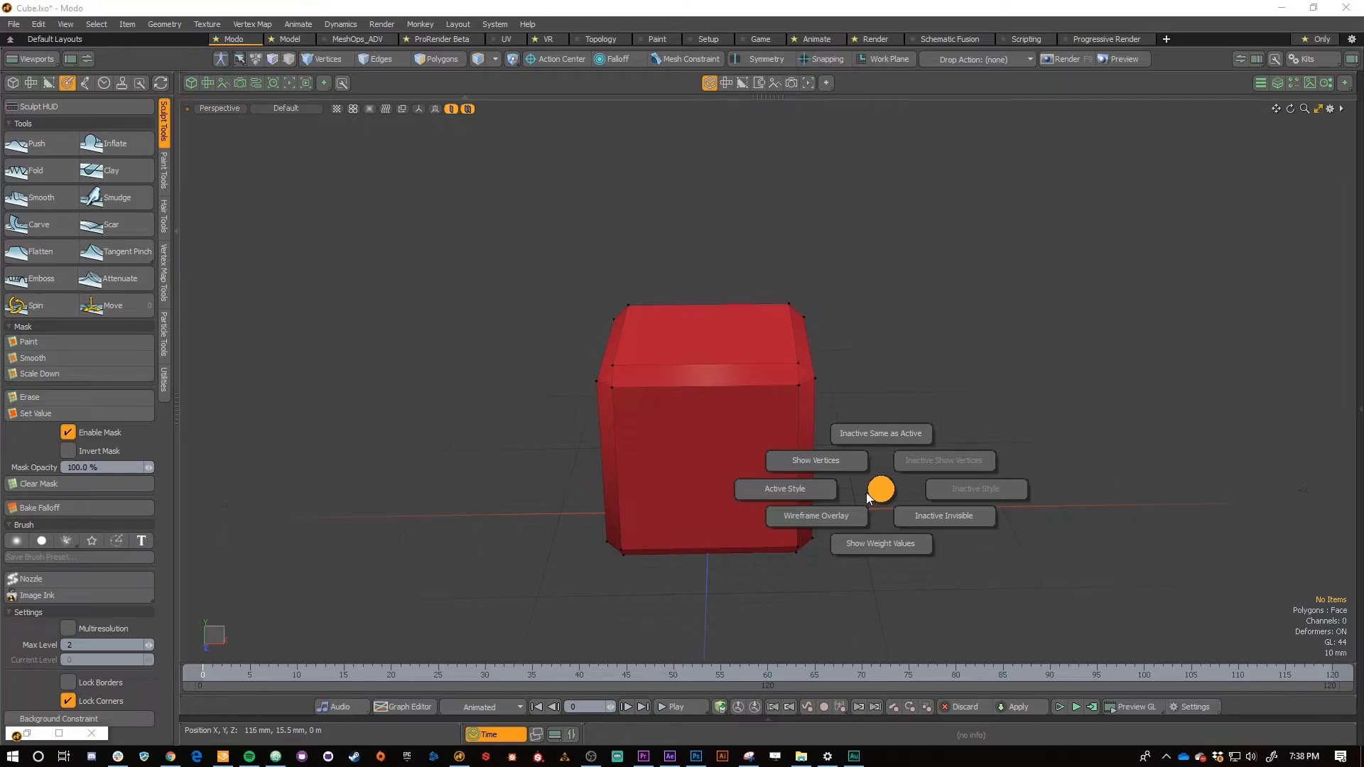
{"action": "left_click", "coordinate": [838, 495]}
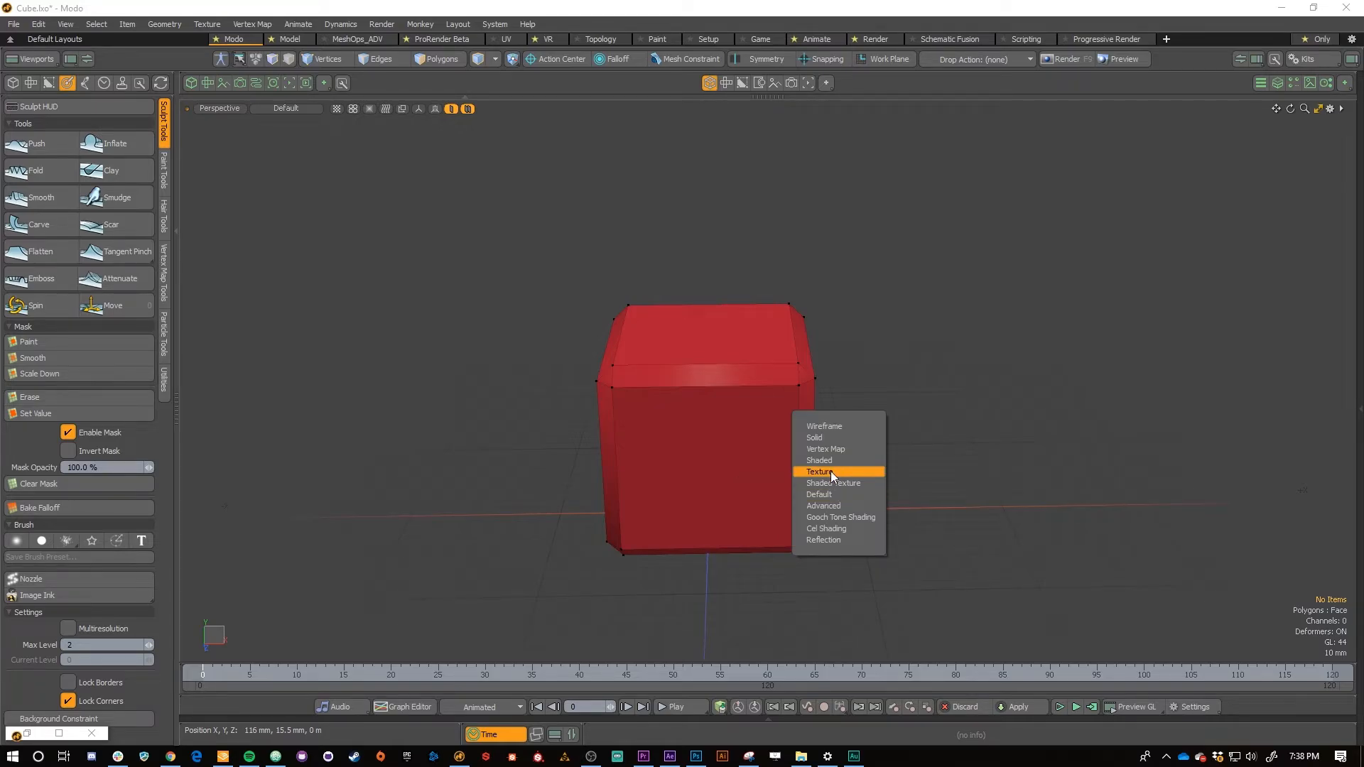
{"action": "left_click", "coordinate": [831, 472]}
Toggle Inactive Invisible off, on and off again, leaving the two background cubes shown
{"action": "right_click", "coordinate": [871, 468], "text": "ctrl+shift"}
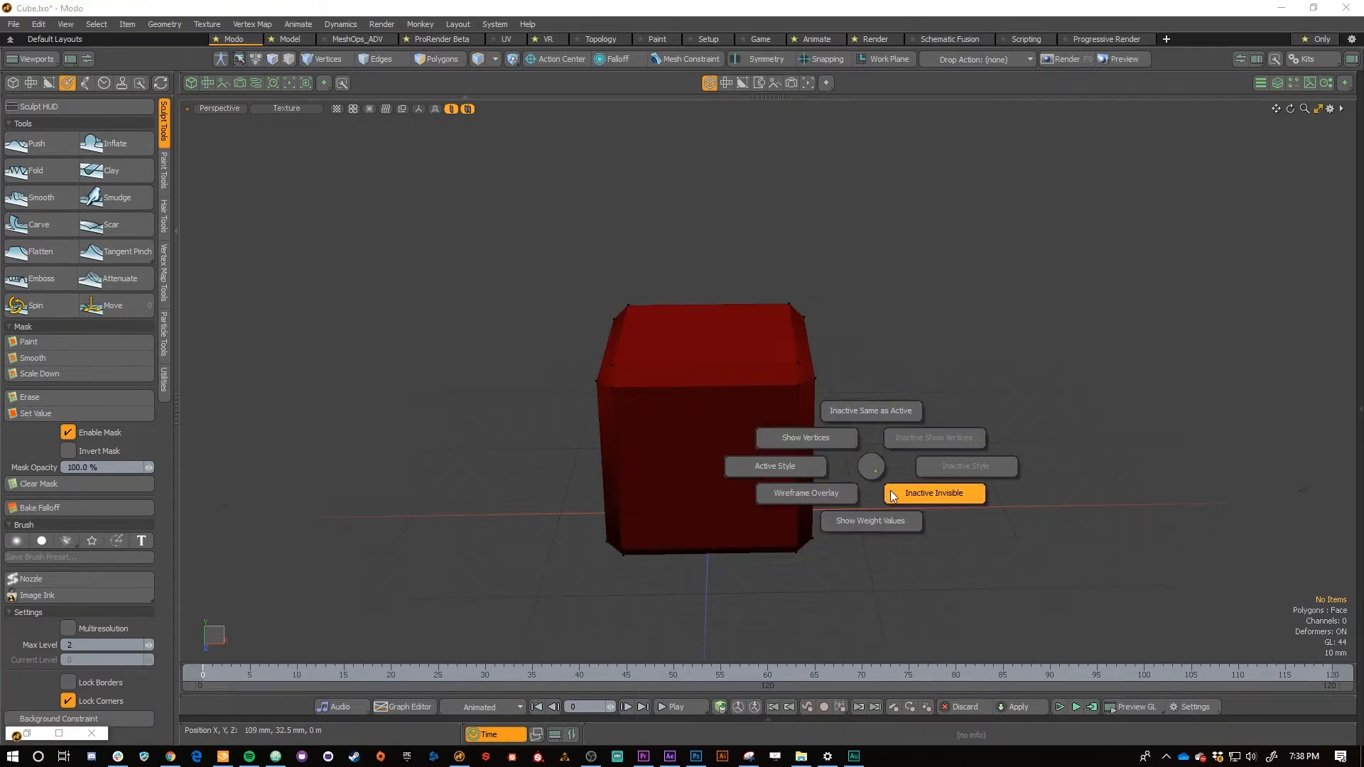
{"action": "left_click", "coordinate": [924, 493]}
{"action": "right_click", "coordinate": [884, 484], "text": "ctrl+shift"}
{"action": "left_click", "coordinate": [917, 509]}
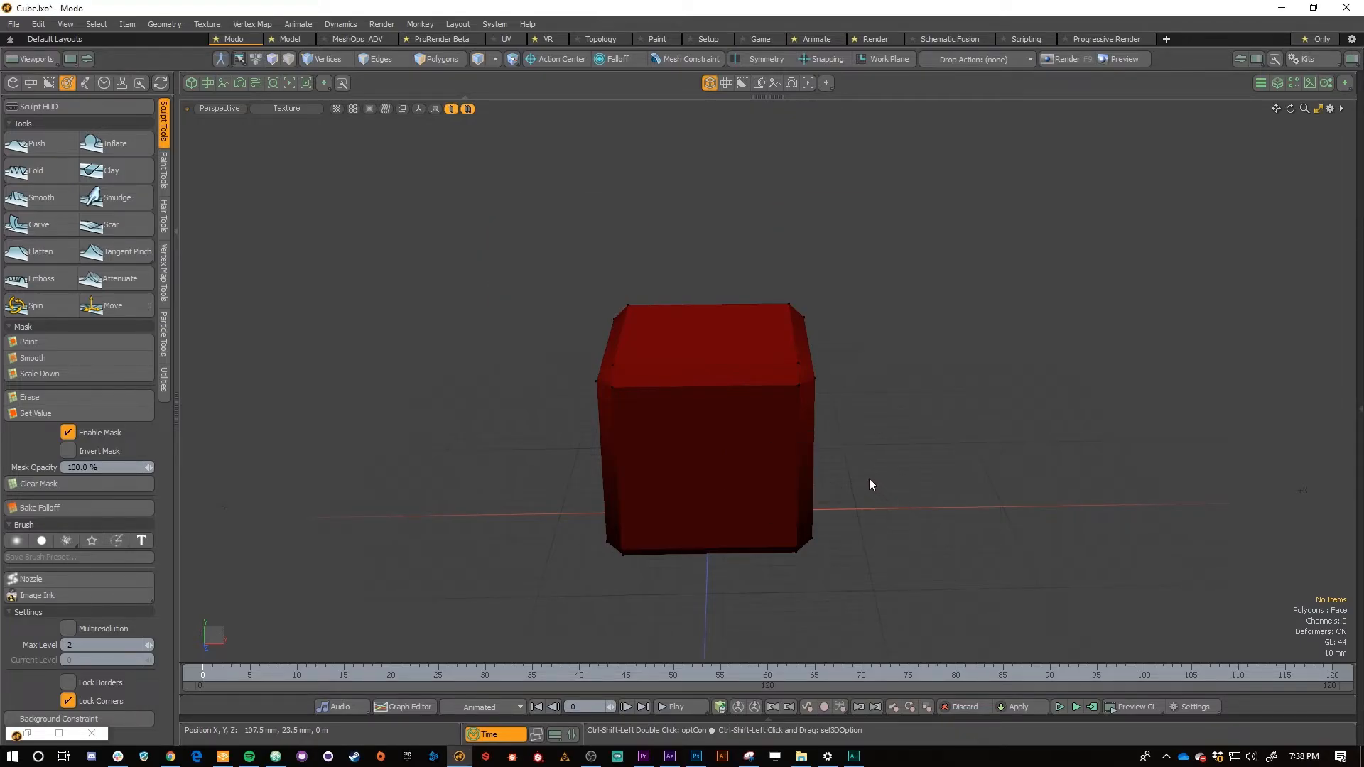
{"action": "right_click", "coordinate": [870, 481], "text": "ctrl+shift"}
{"action": "left_click", "coordinate": [901, 504]}
Turn off Inactive Same as Active and change the inactive cubes' style from wireframe to a filled shading style
{"action": "right_click", "coordinate": [901, 505], "text": "ctrl+shift"}
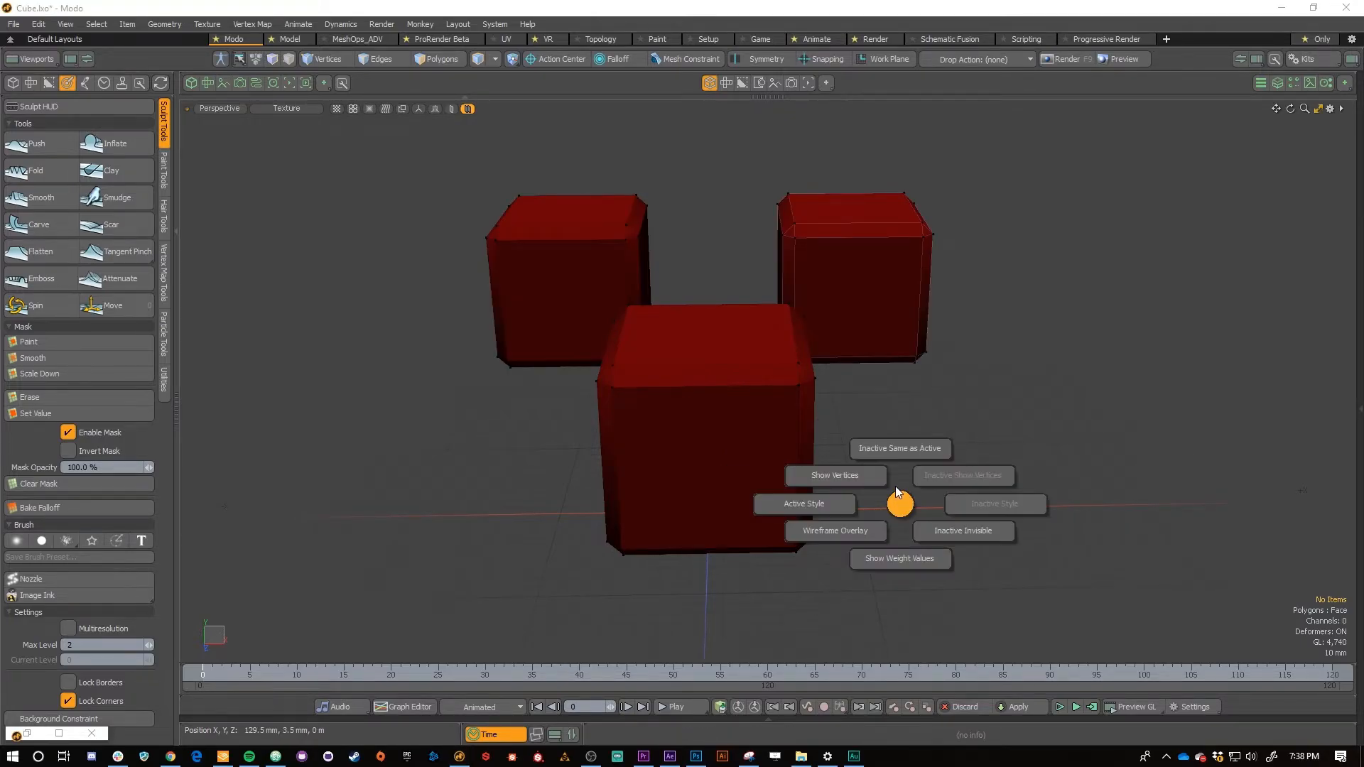
{"action": "left_click", "coordinate": [895, 466]}
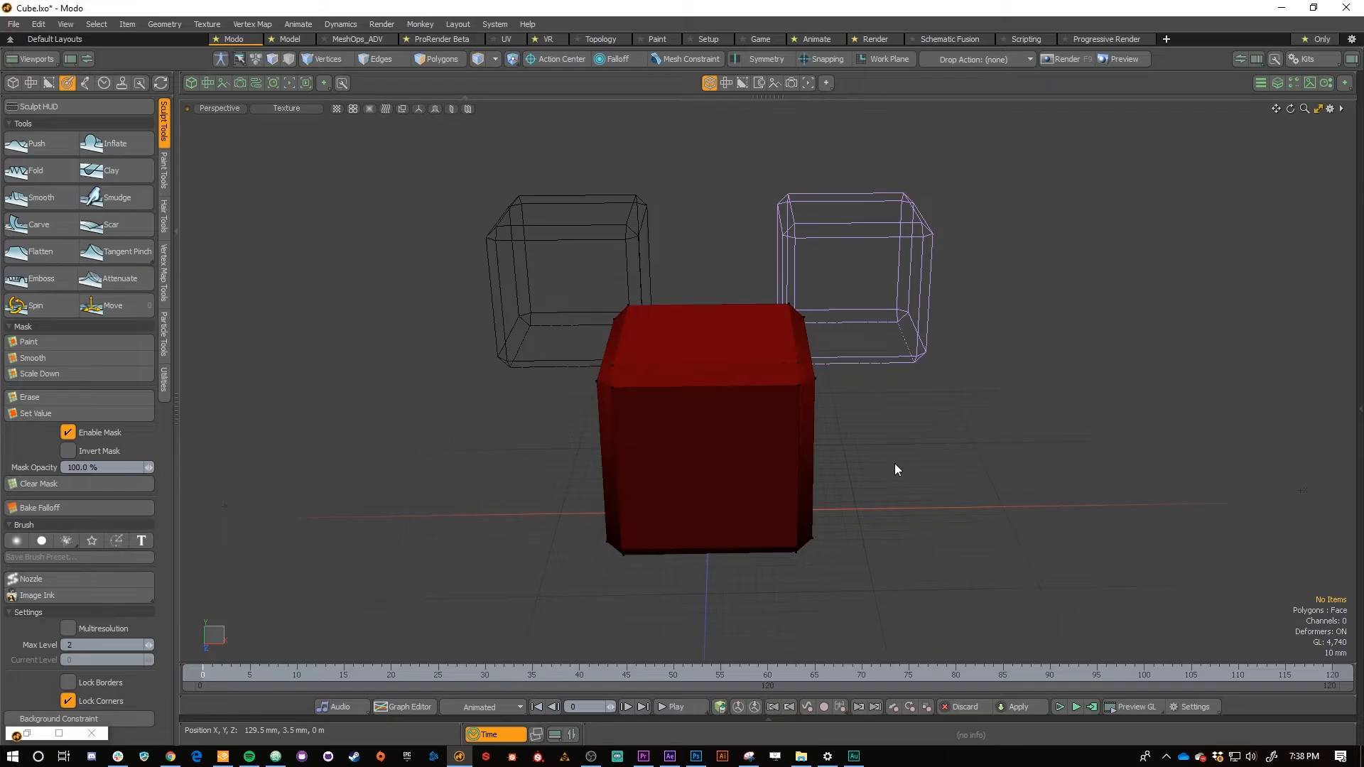
{"action": "right_click", "coordinate": [894, 463], "text": "ctrl+shift"}
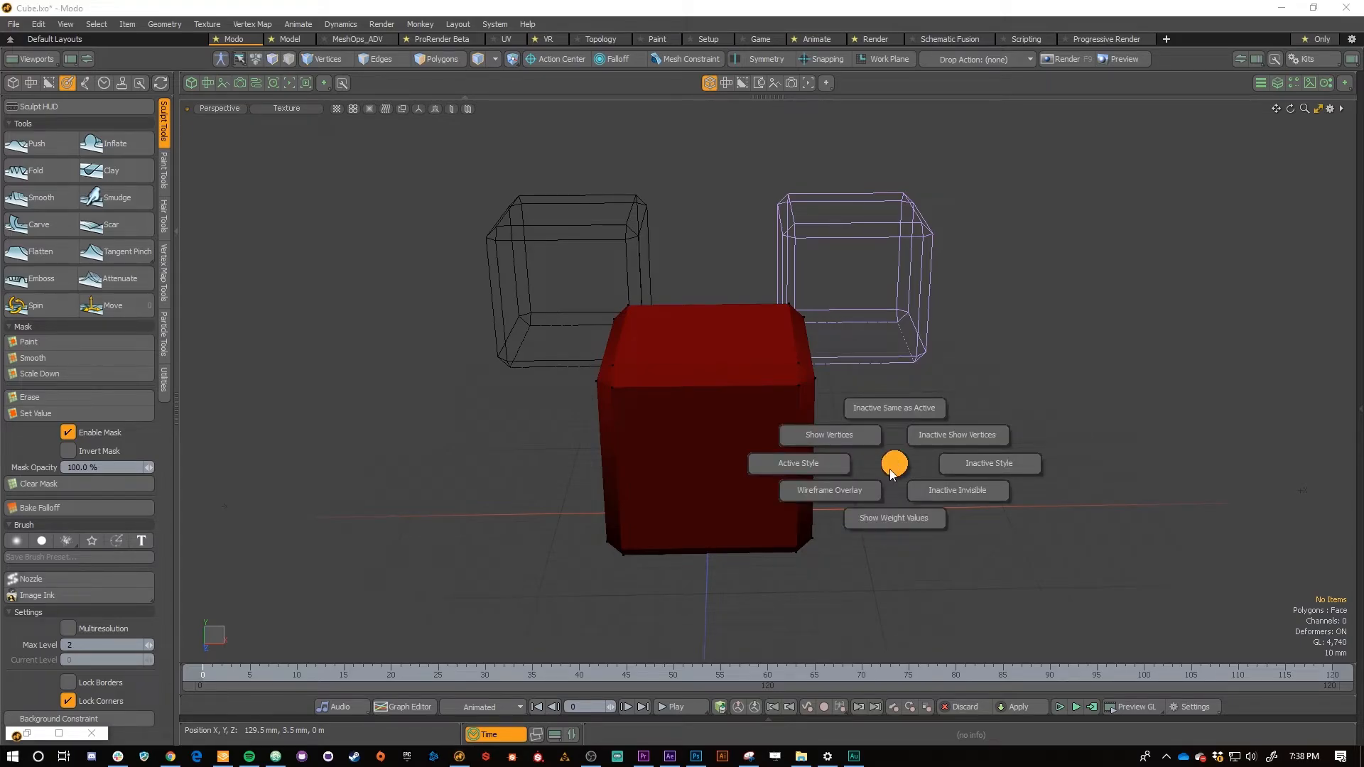
{"action": "left_click", "coordinate": [969, 461]}
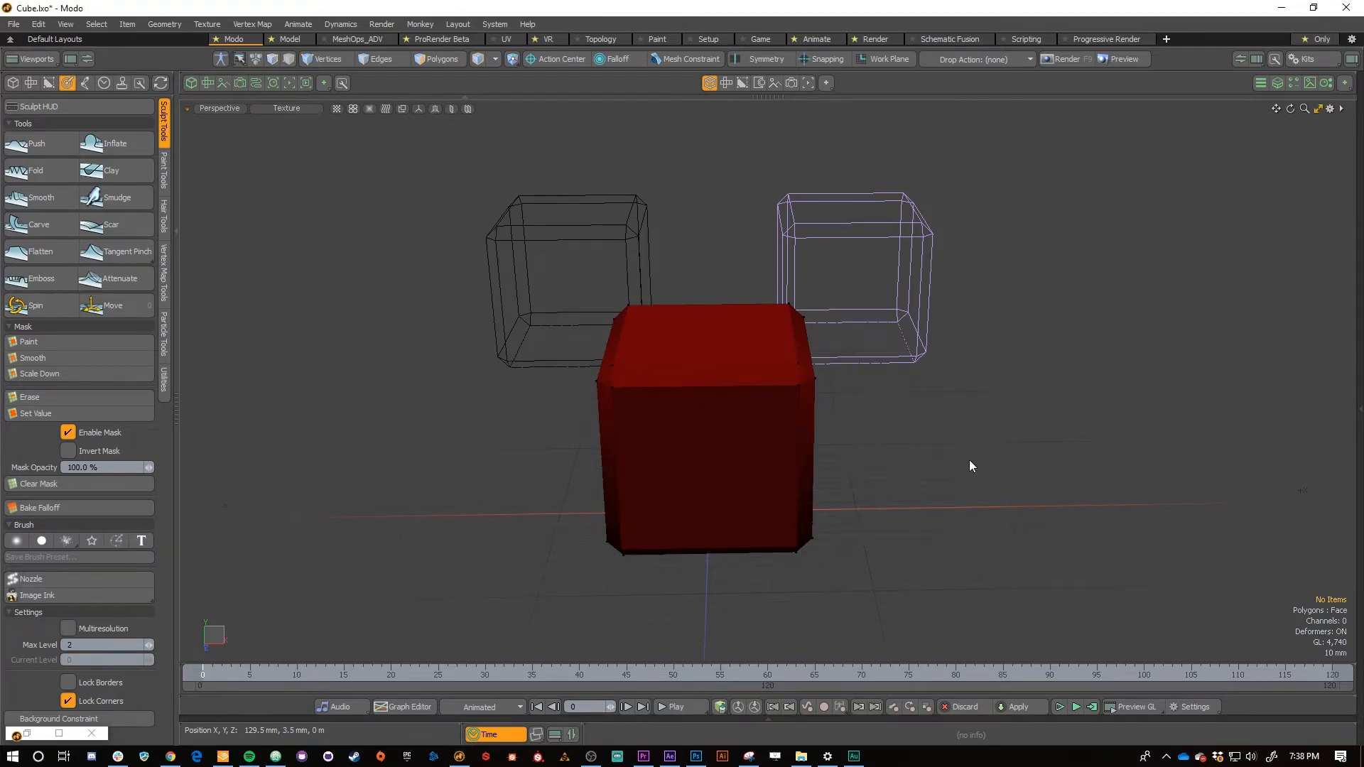
{"action": "left_click", "coordinate": [962, 495]}
Set the active shading style to Advanced and hide the inactive meshes with Inactive Invisible
{"action": "right_click", "coordinate": [910, 462], "text": "ctrl+shift"}
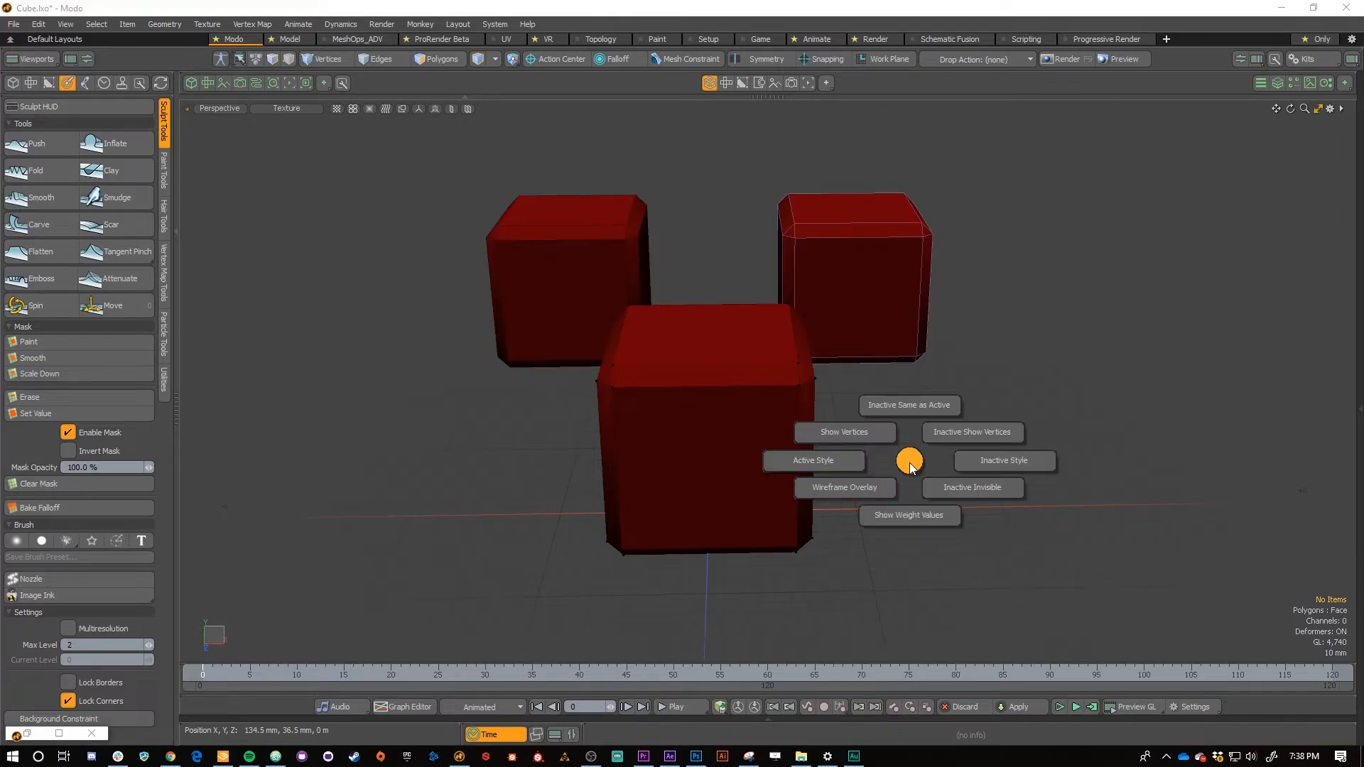
{"action": "left_click", "coordinate": [863, 465]}
{"action": "left_click", "coordinate": [865, 512]}
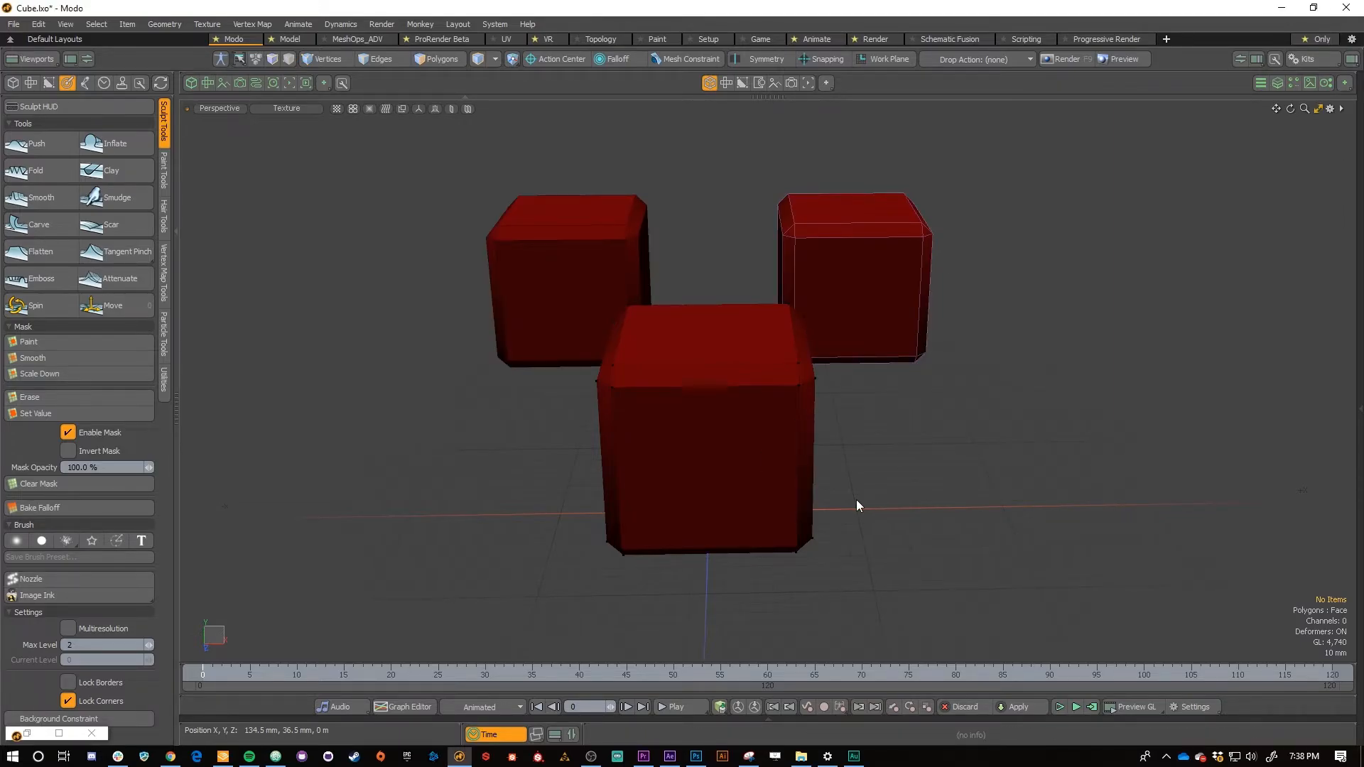
{"action": "right_click", "coordinate": [875, 477], "text": "ctrl+shift"}
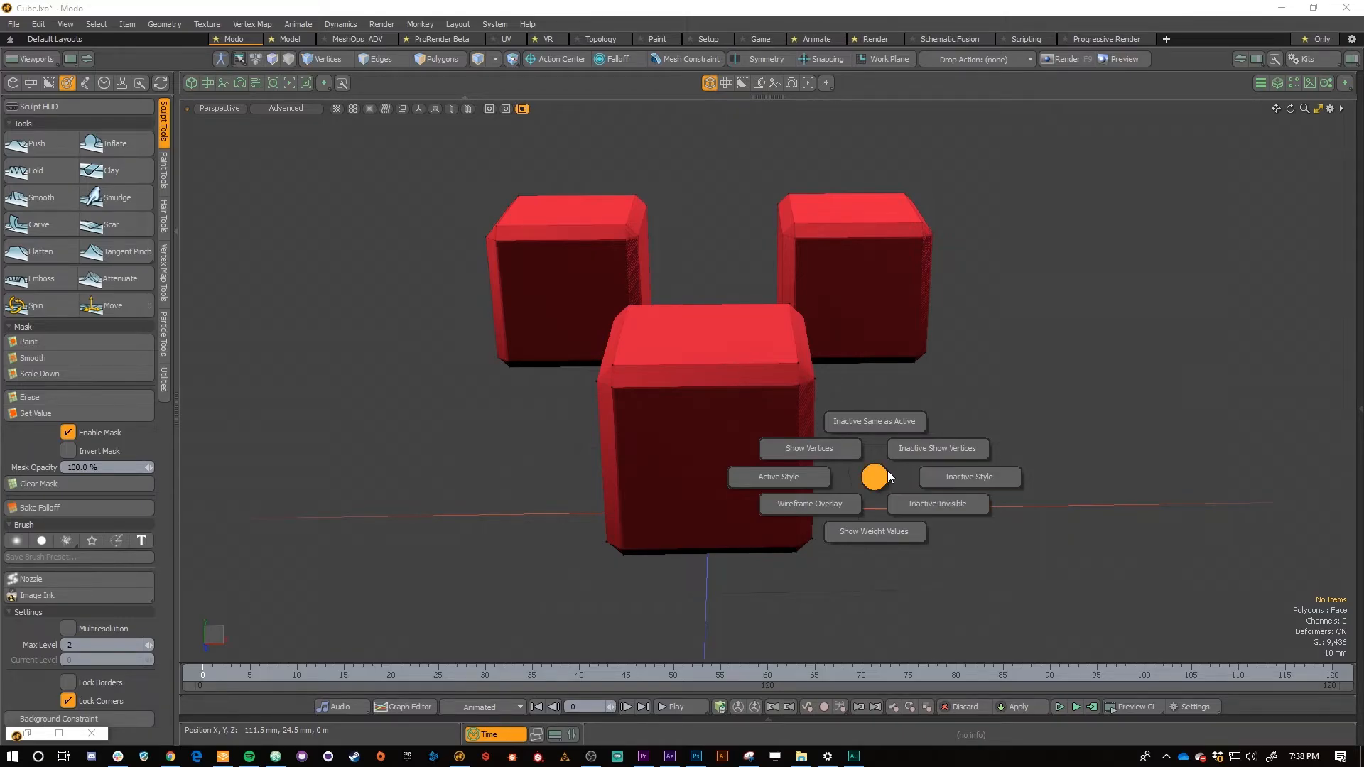
{"action": "left_click", "coordinate": [918, 500]}
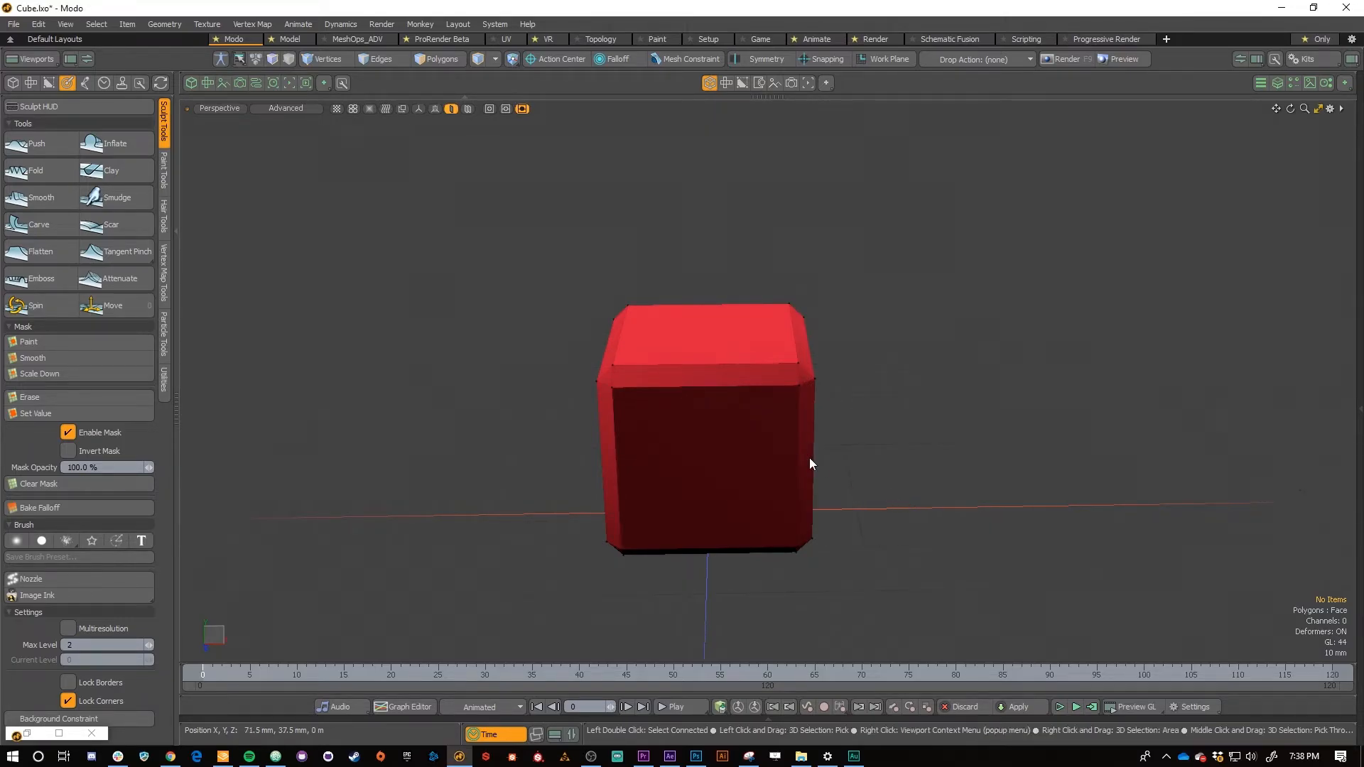
Show the inactive cubes again, and select the front cube as an item before clearing the selection
{"action": "left_click", "coordinate": [783, 447]}
{"action": "key", "text": "ctrl+3"}
{"action": "left_click", "coordinate": [801, 440]}
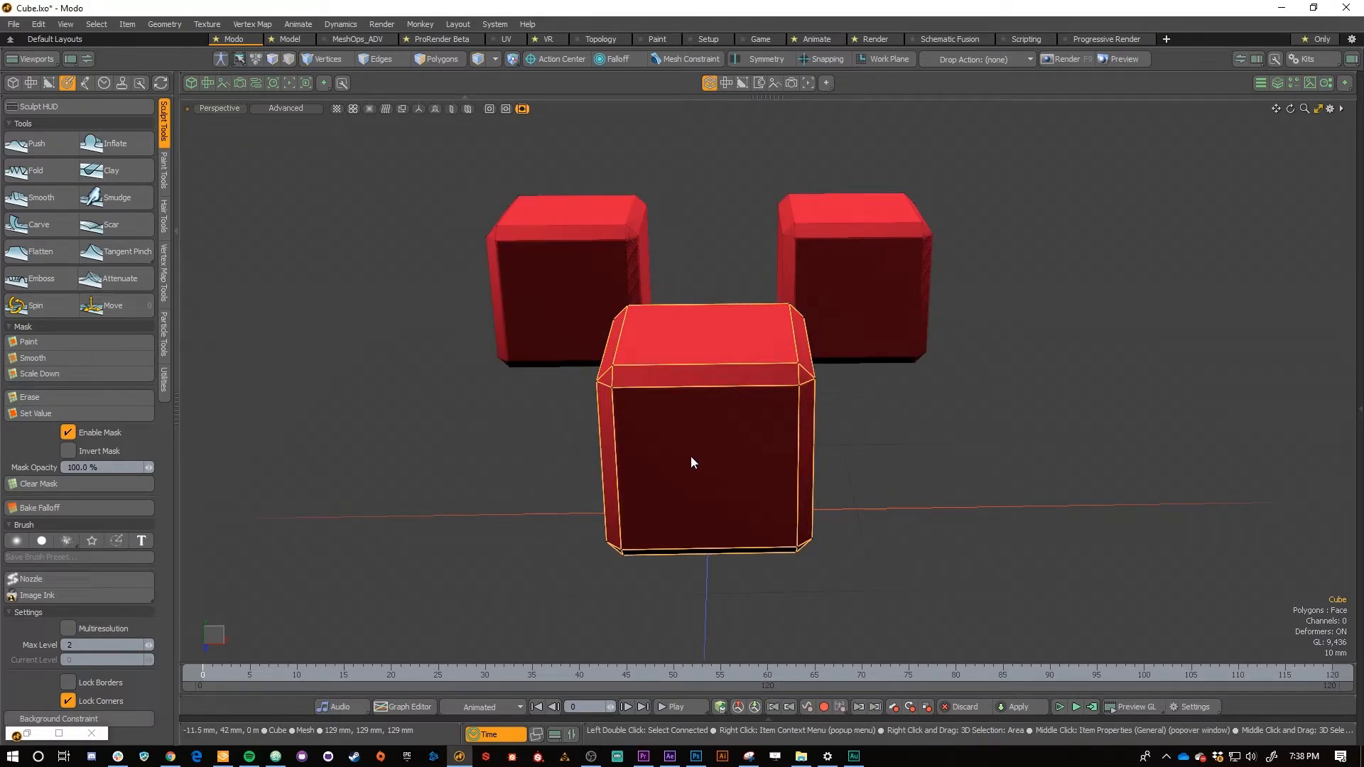
{"action": "left_click", "coordinate": [1149, 462]}
Open the Mesh Operations palette beside the viewport and switch it to Properties and to Images
{"action": "key", "text": "ctrl+4"}
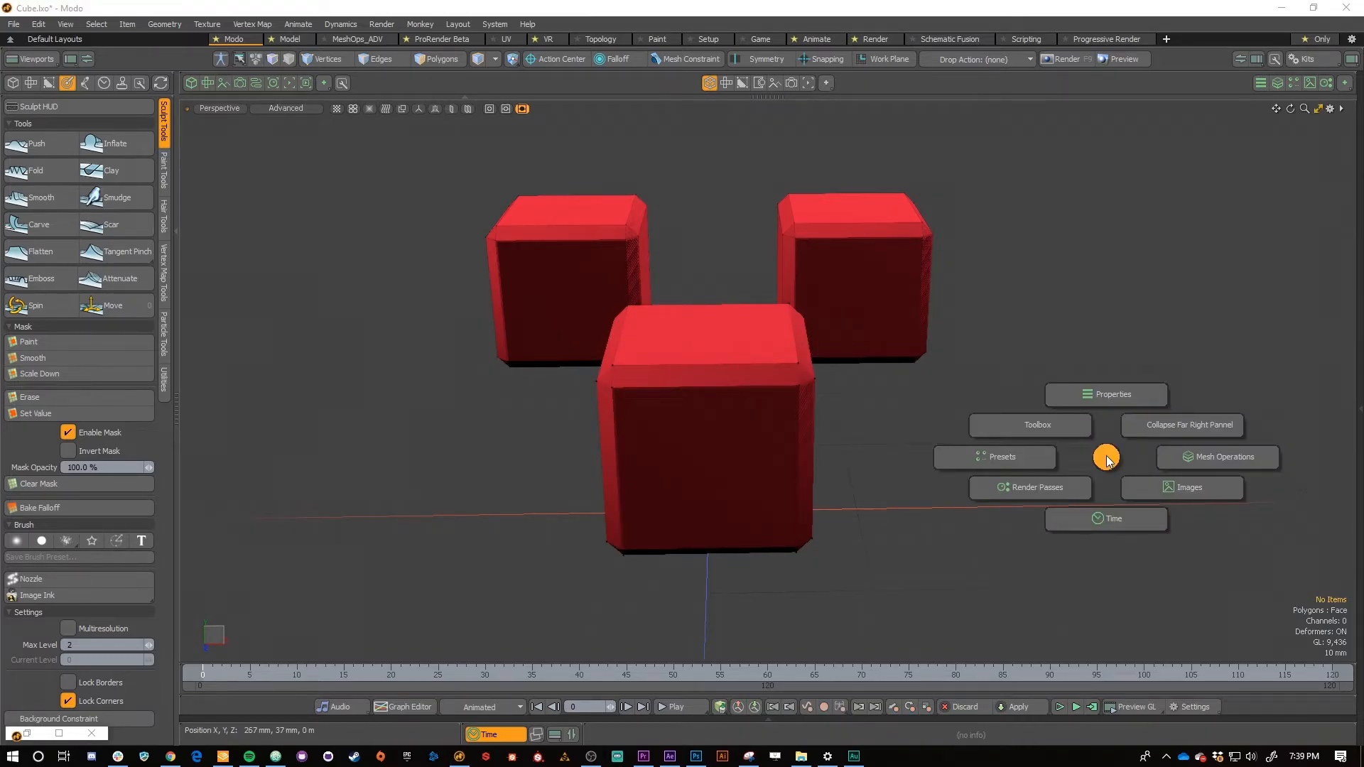
{"action": "left_click", "coordinate": [1179, 454]}
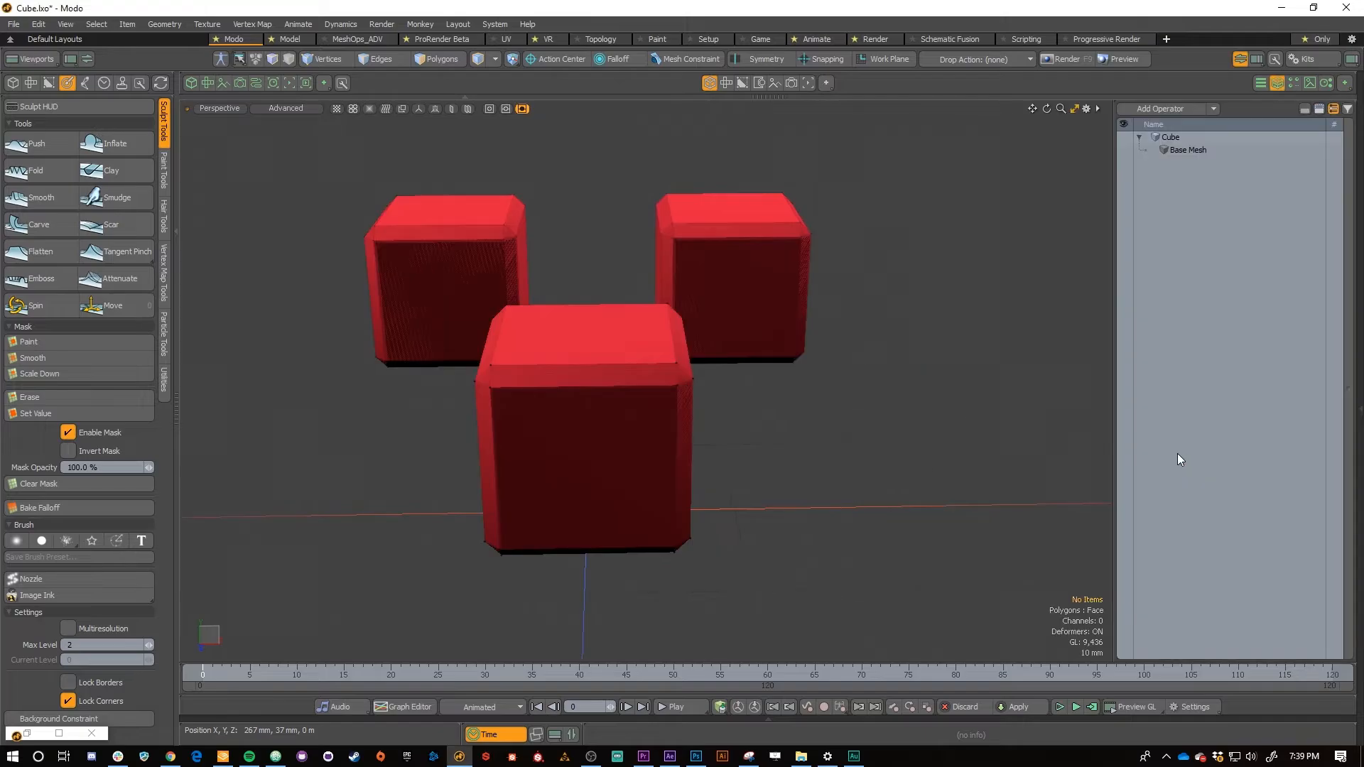
{"action": "key", "text": "ctrl+4"}
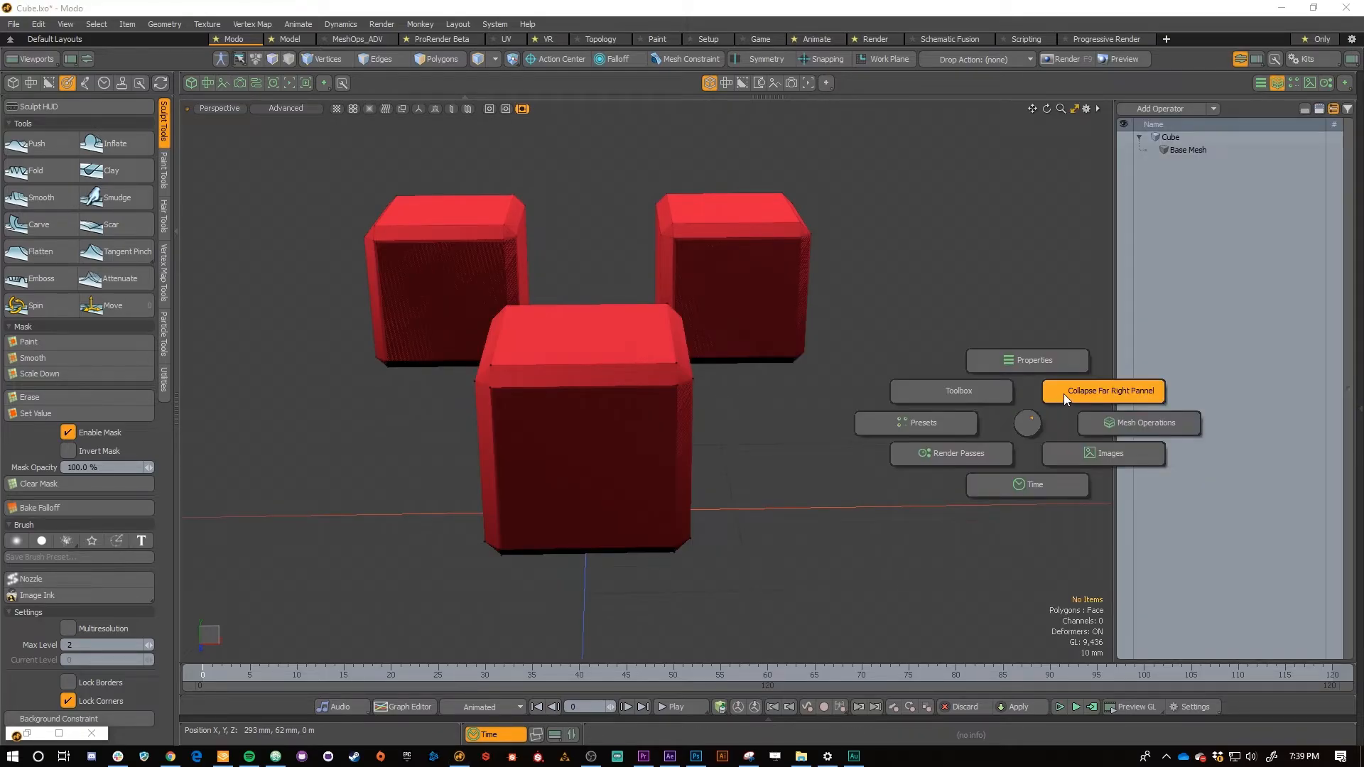
{"action": "left_click", "coordinate": [1027, 364]}
{"action": "key", "text": "ctrl+4"}
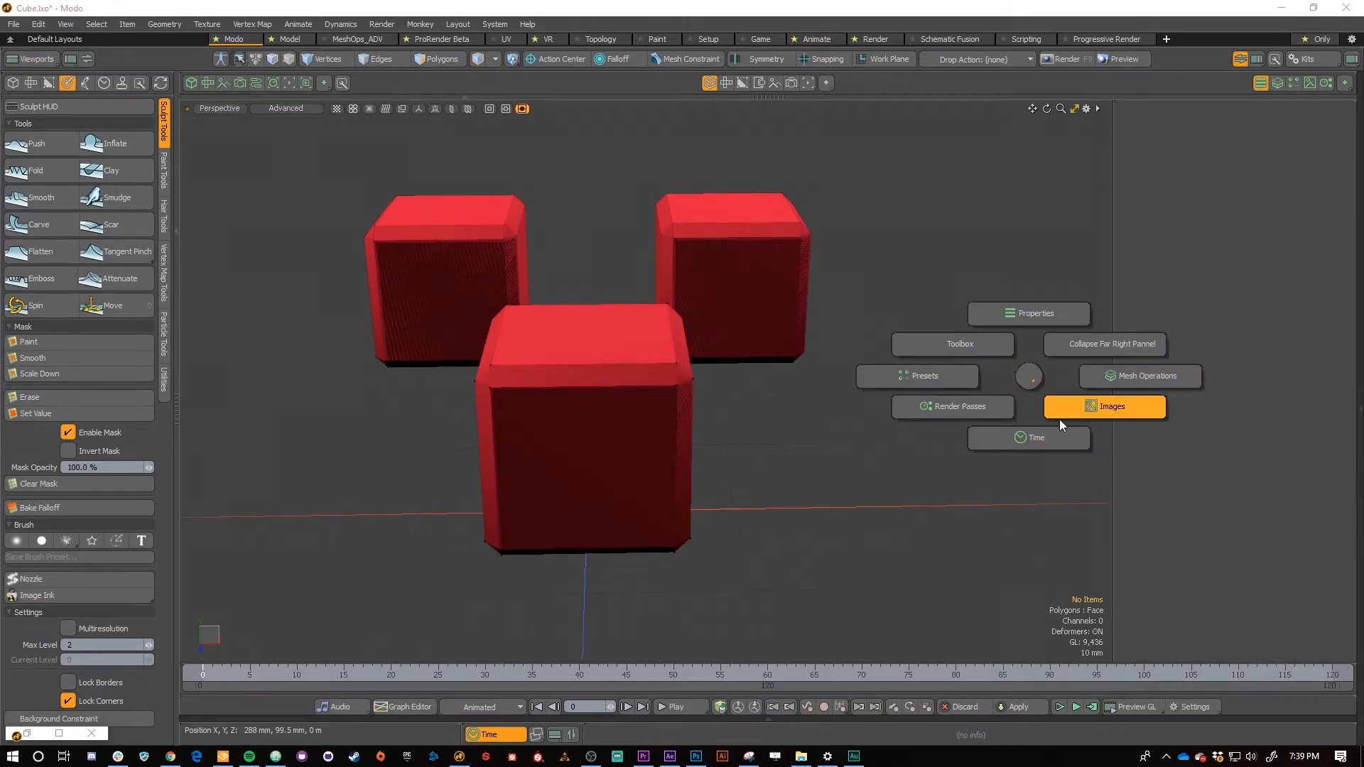
{"action": "left_click", "coordinate": [1069, 404]}
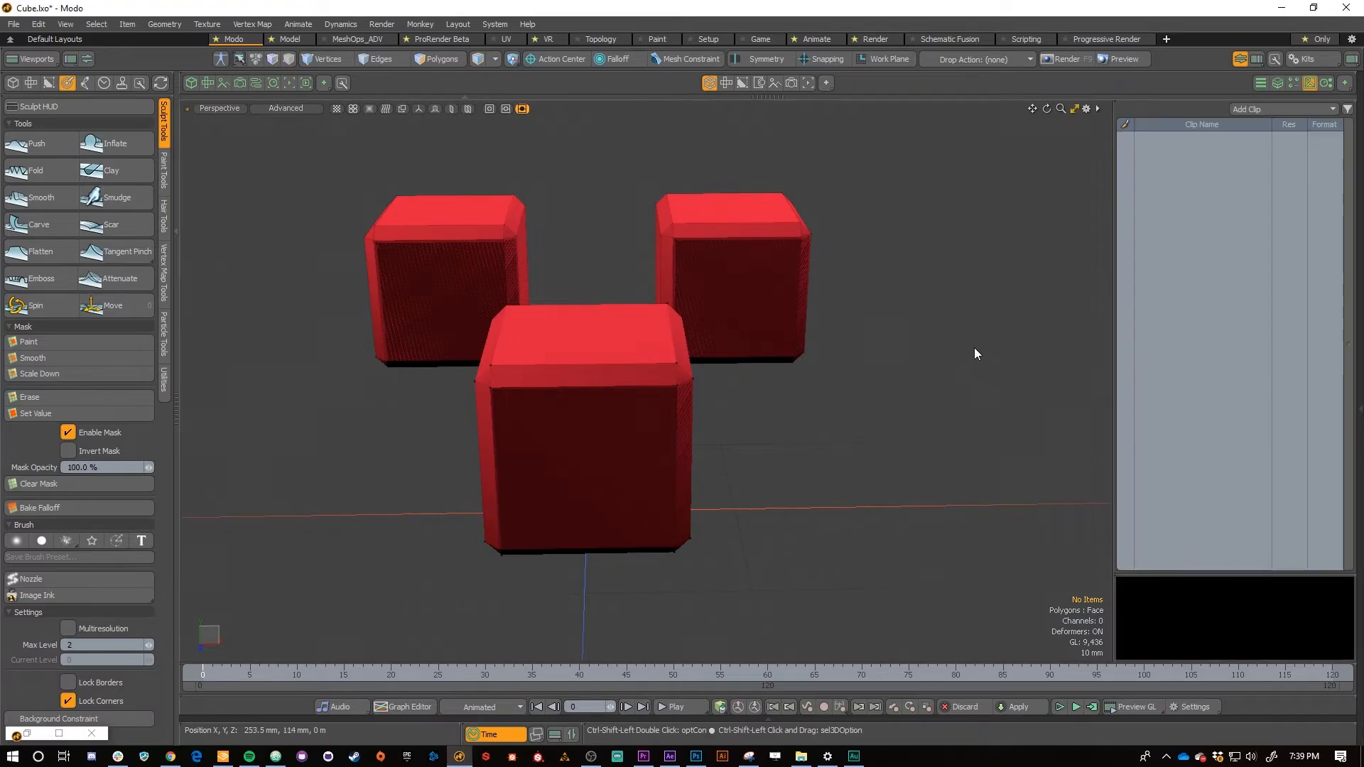
Switch the side palette to Render Passes and to Presets
{"action": "key", "text": "ctrl+4"}
{"action": "left_click", "coordinate": [928, 390]}
{"action": "key", "text": "ctrl+4"}
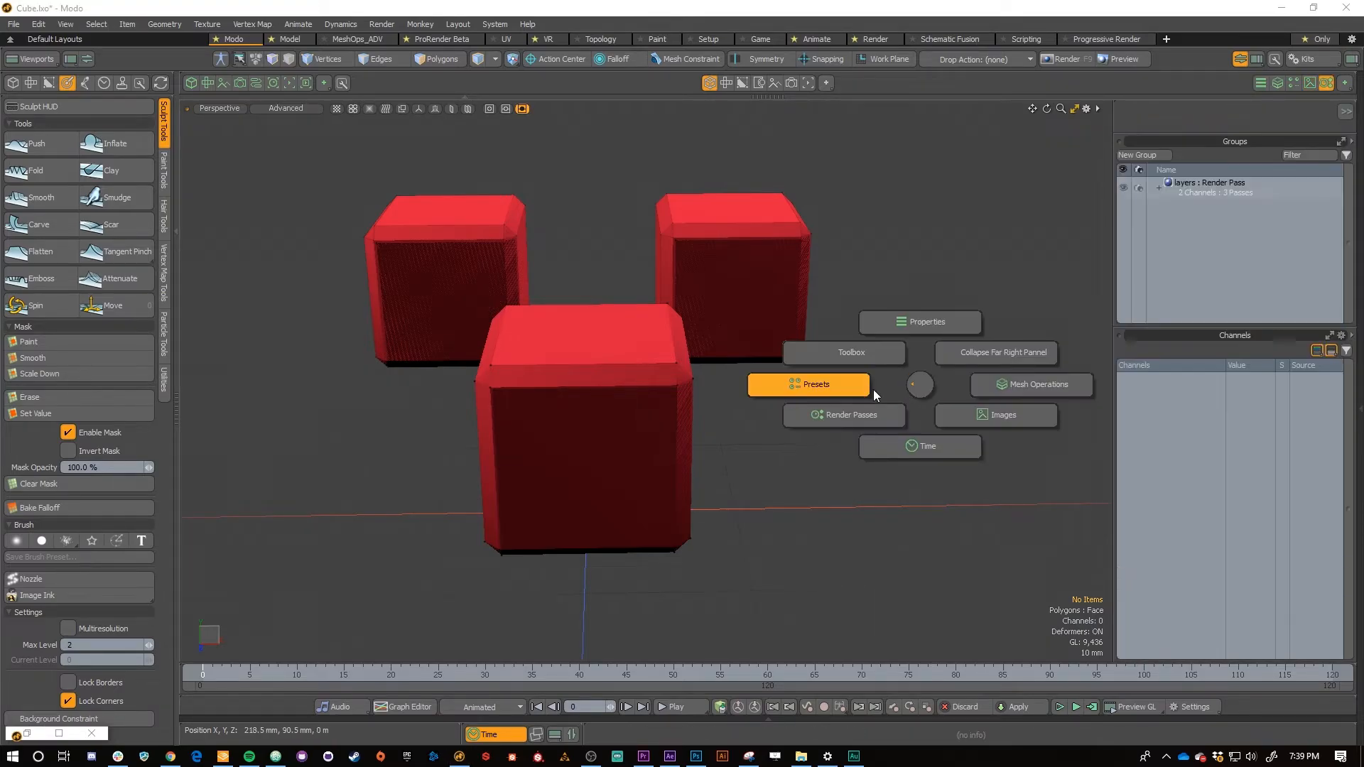
{"action": "left_click", "coordinate": [862, 389]}
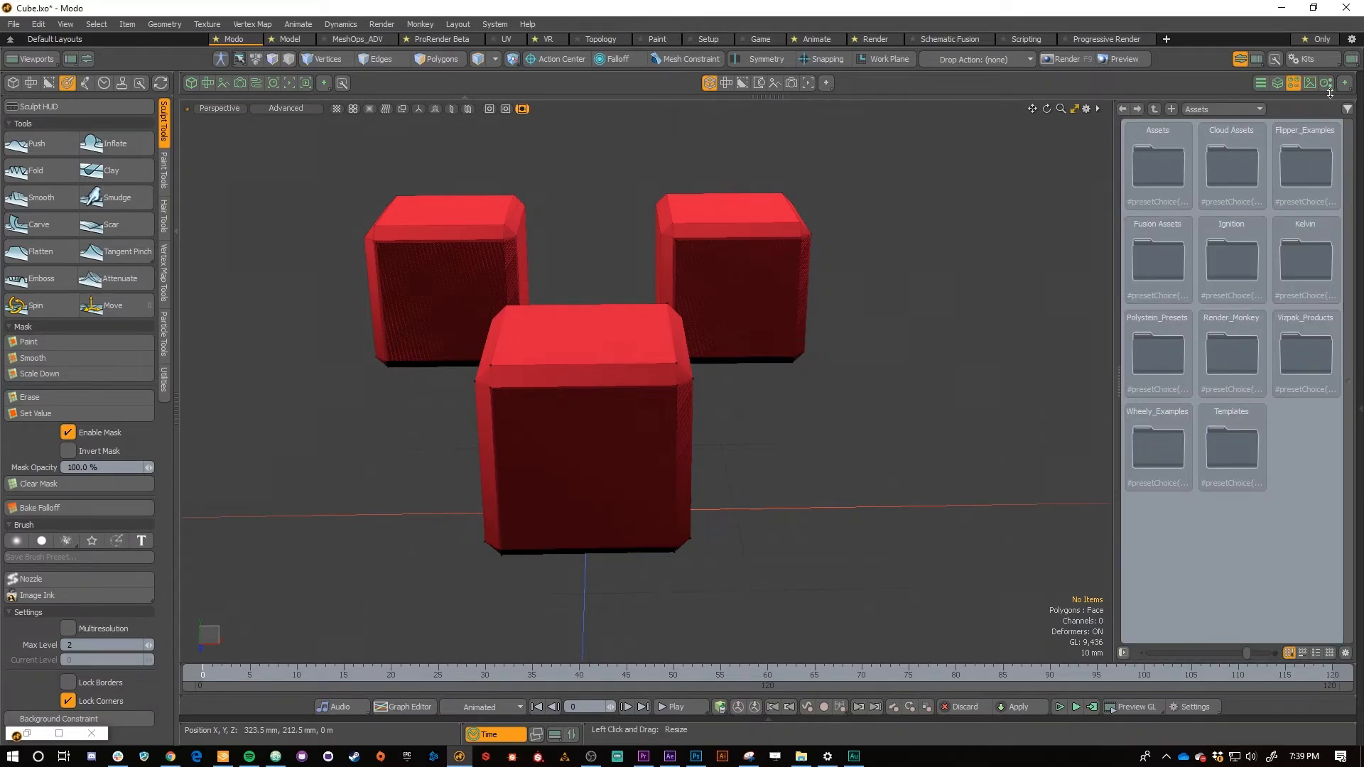
Hide the toolbox, bring it back, and hide it again
{"action": "key", "text": "ctrl+4"}
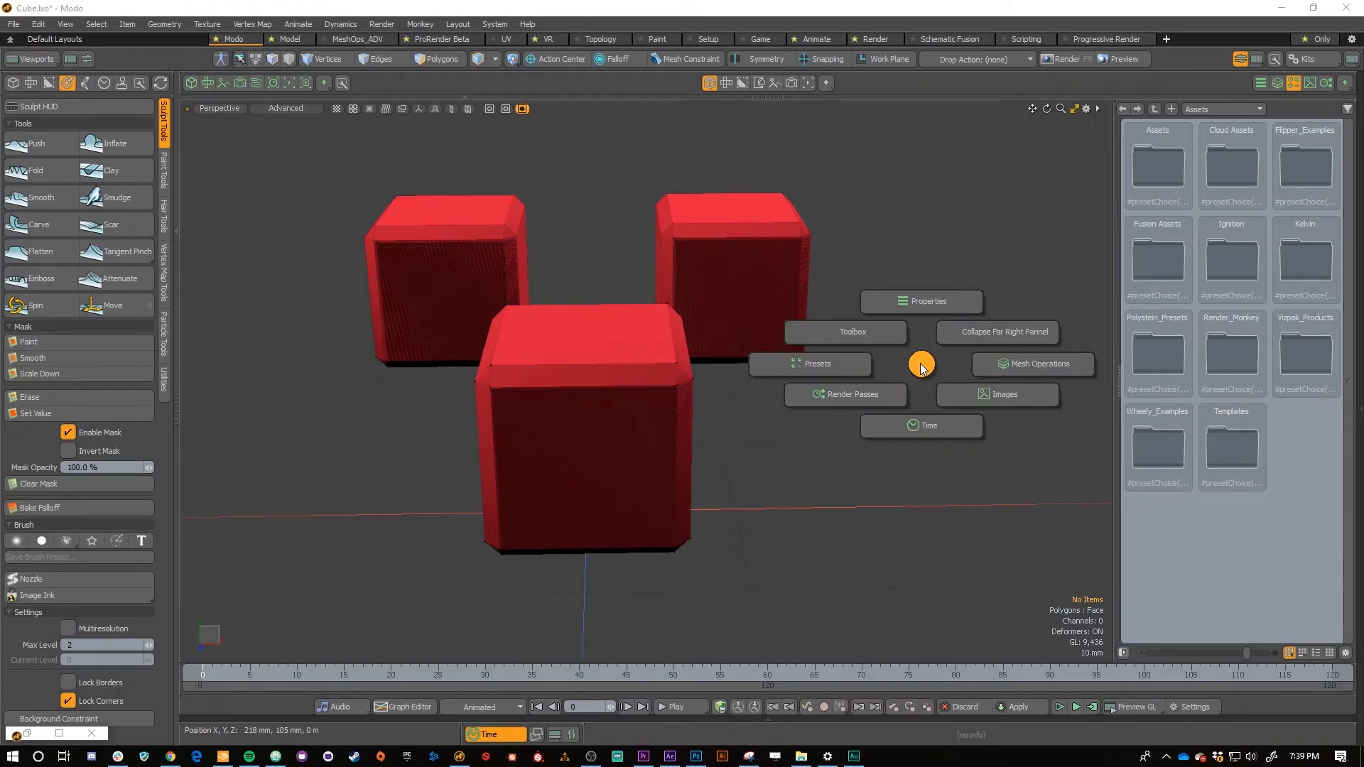
{"action": "left_click", "coordinate": [883, 335]}
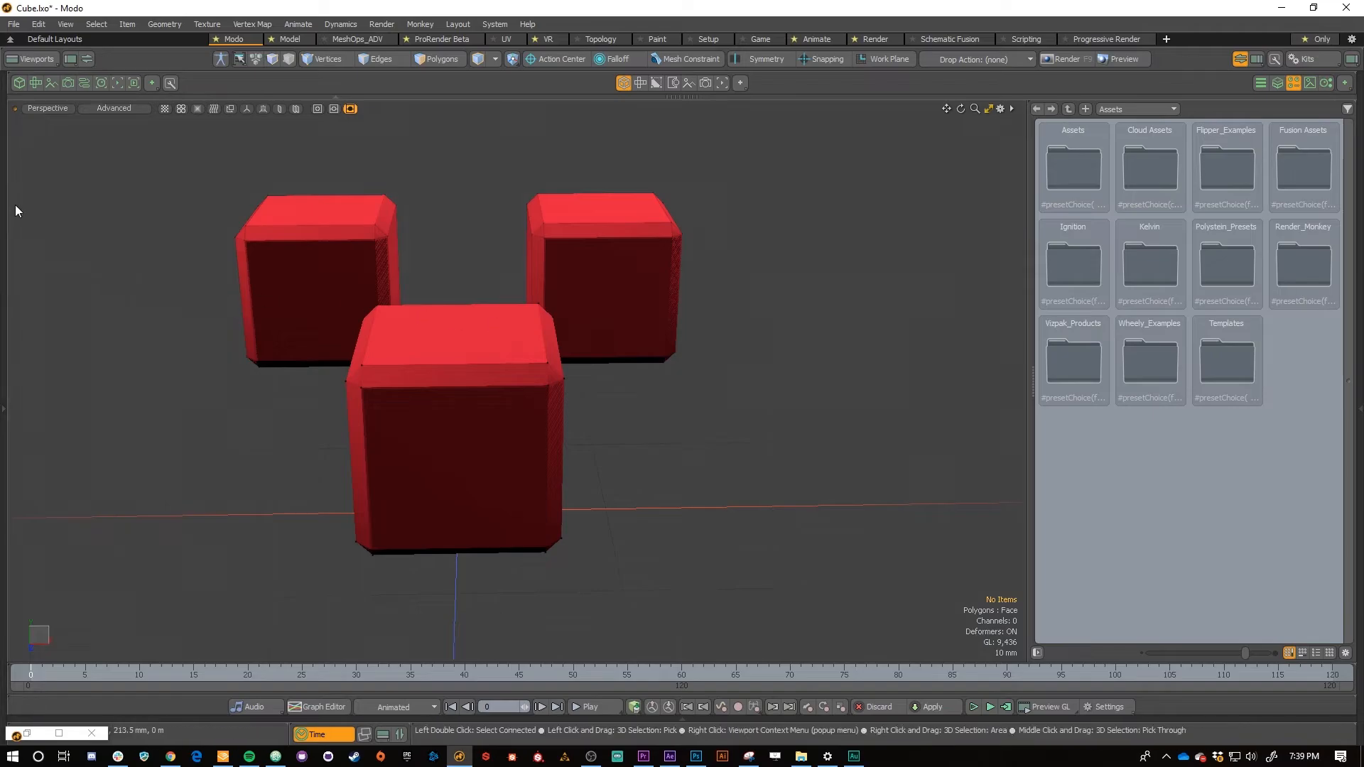
{"action": "key", "text": "ctrl+4"}
{"action": "left_click", "coordinate": [248, 305]}
{"action": "key", "text": "ctrl+4"}
{"action": "left_click", "coordinate": [203, 275]}
Toggle the far right panel open, collapsed and open again, leaving the scene item list and properties expanded
{"action": "key", "text": "ctrl+4"}
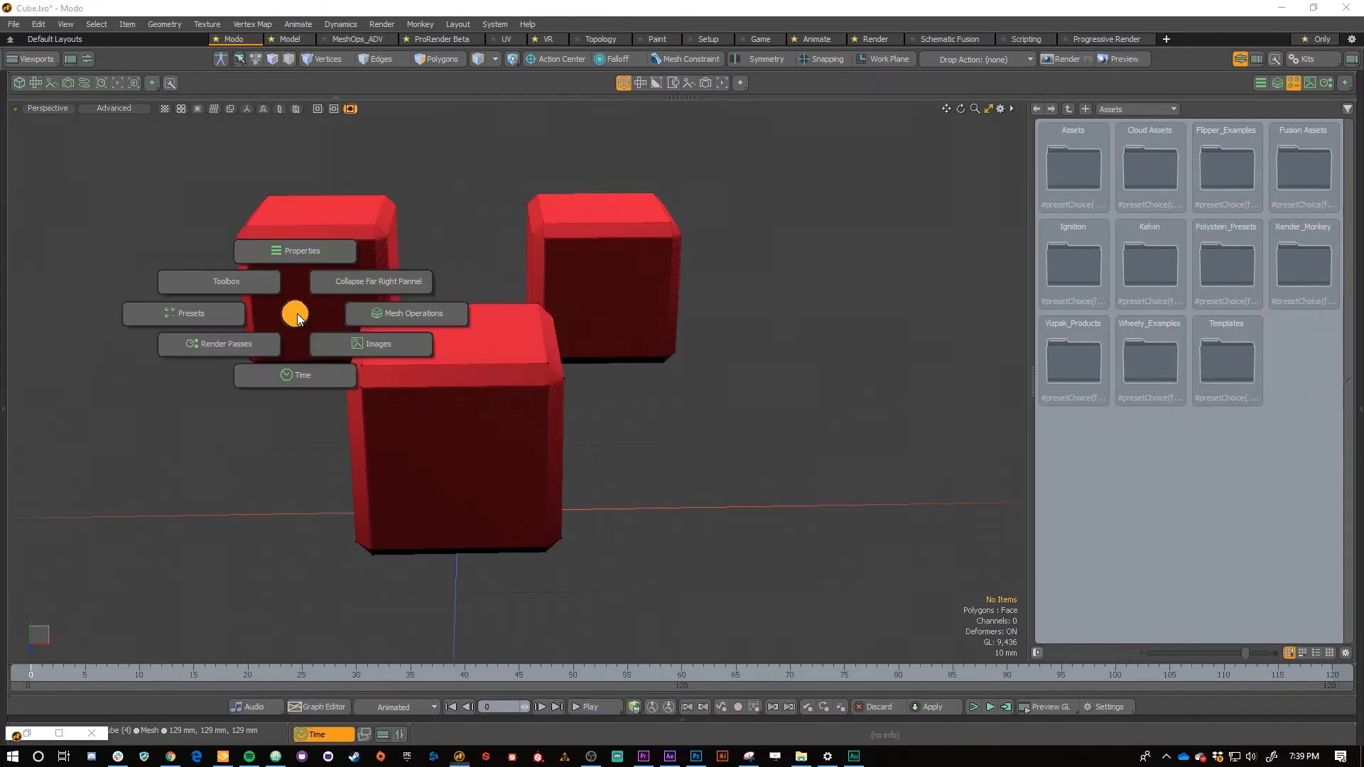
{"action": "left_click", "coordinate": [357, 275]}
{"action": "key", "text": "ctrl+4"}
{"action": "left_click", "coordinate": [755, 390]}
{"action": "key", "text": "ctrl+4"}
{"action": "left_click", "coordinate": [758, 370]}
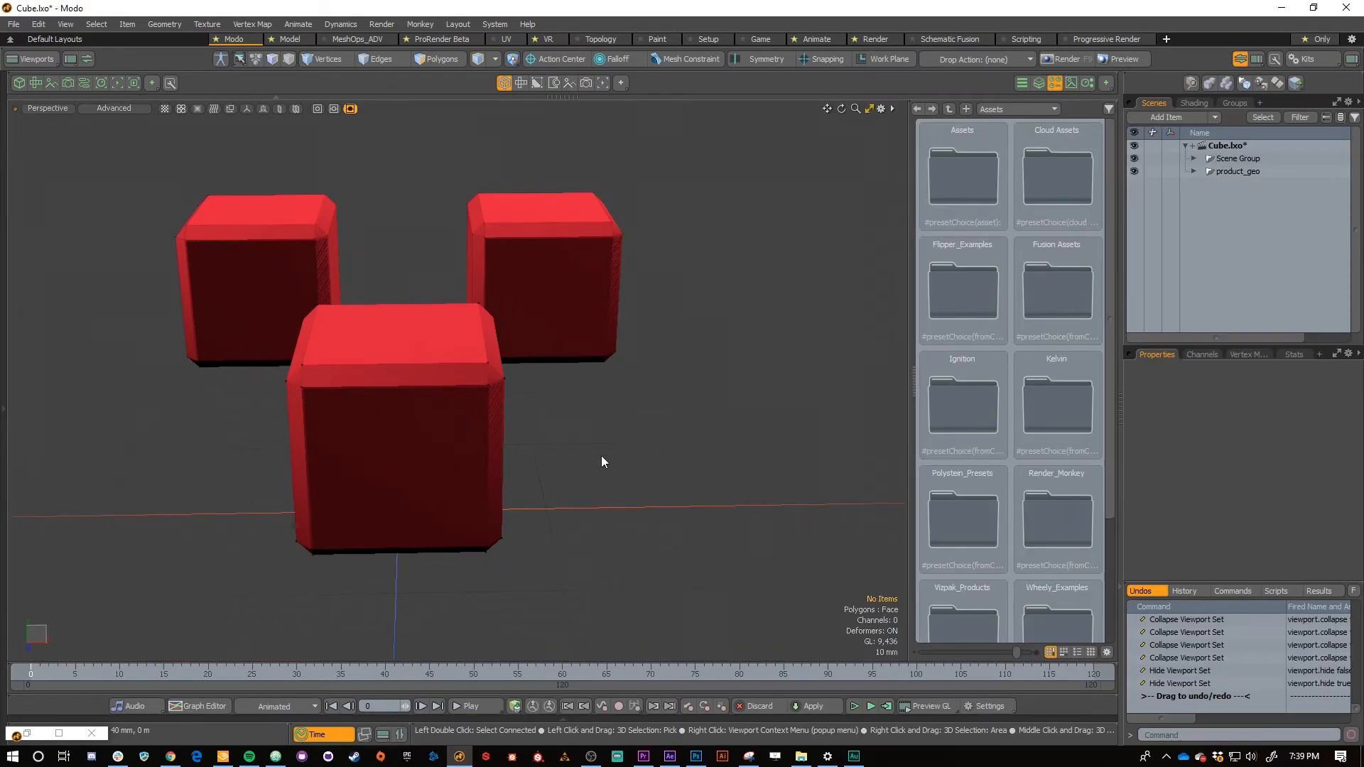